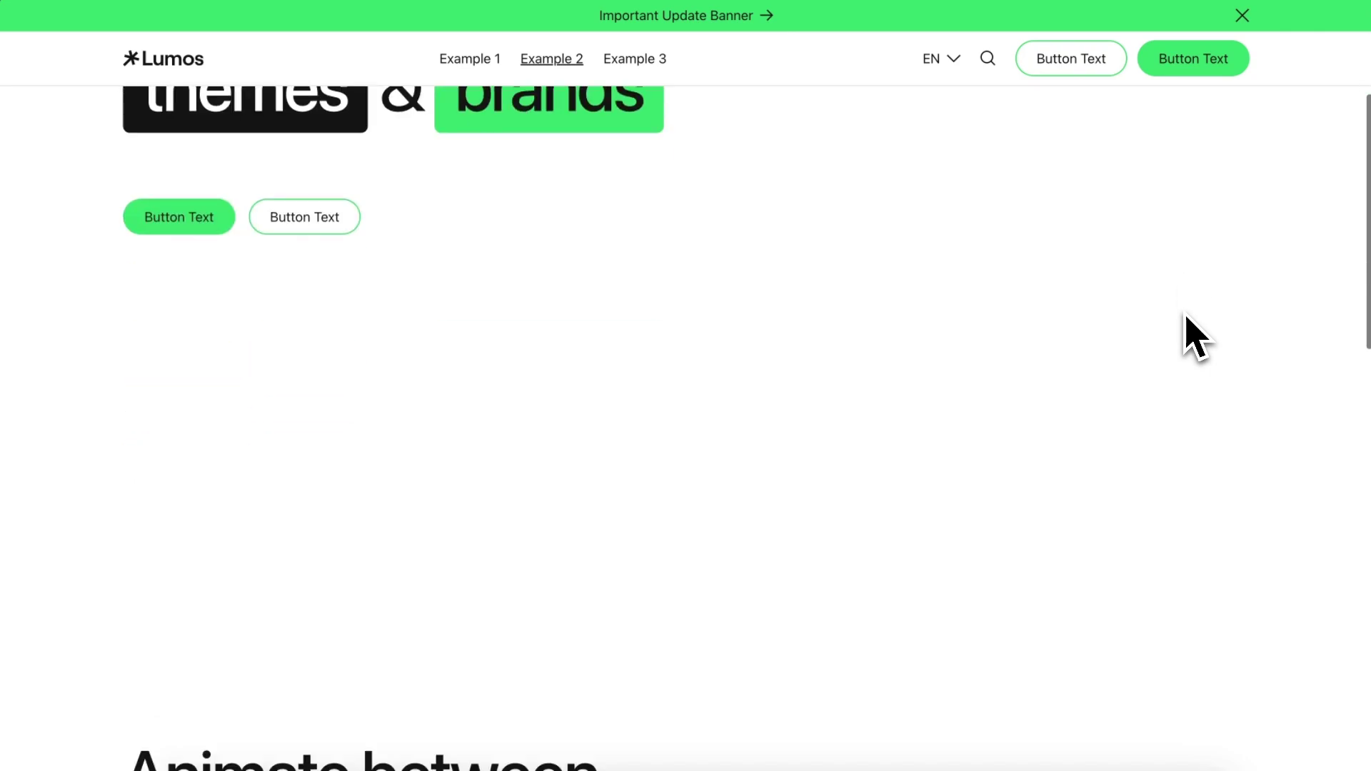
{"action": "scroll", "coordinate": [1184, 312], "scroll_direction": "down", "scroll_amount": 10}
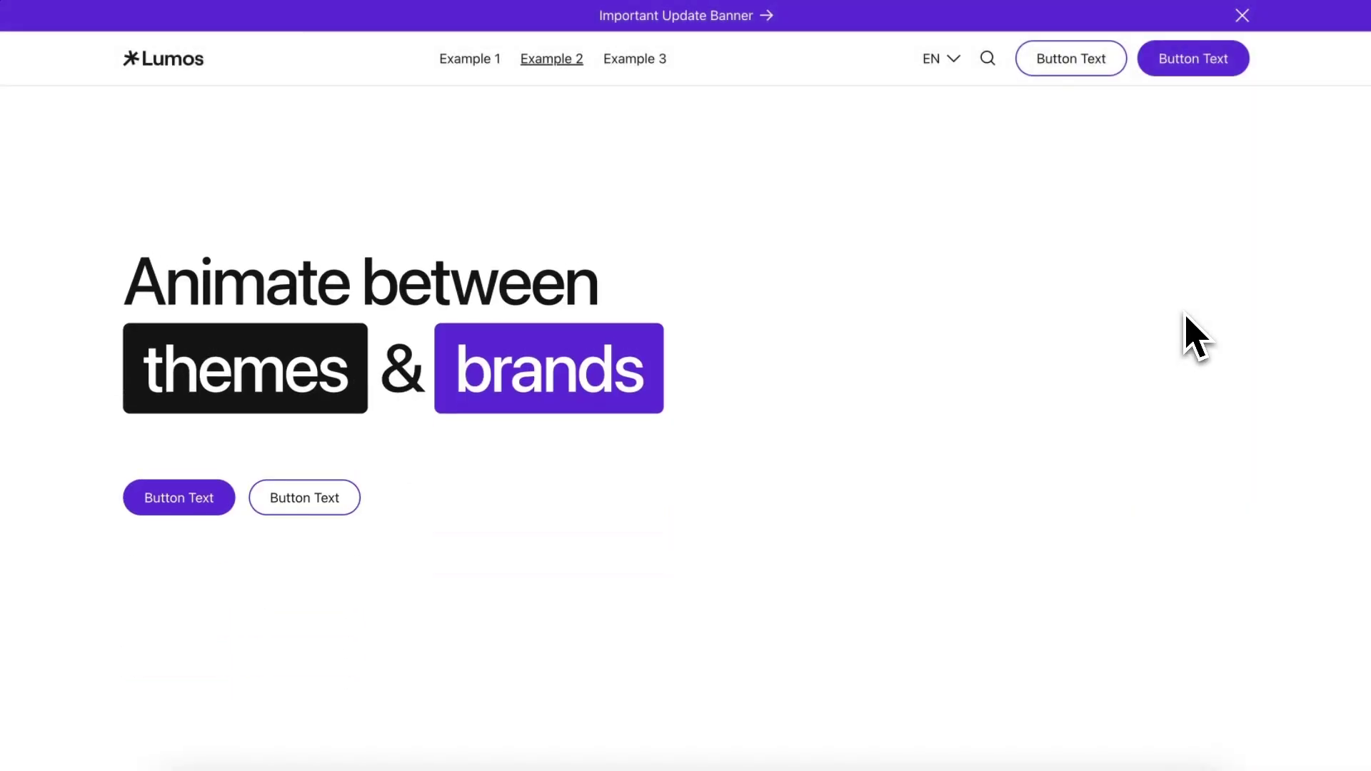
Step: Scroll the Lumos demo page down and back up to watch the nav and hero shift between lime and purple
{"action": "scroll", "coordinate": [1185, 315], "scroll_direction": "up", "scroll_amount": 10}
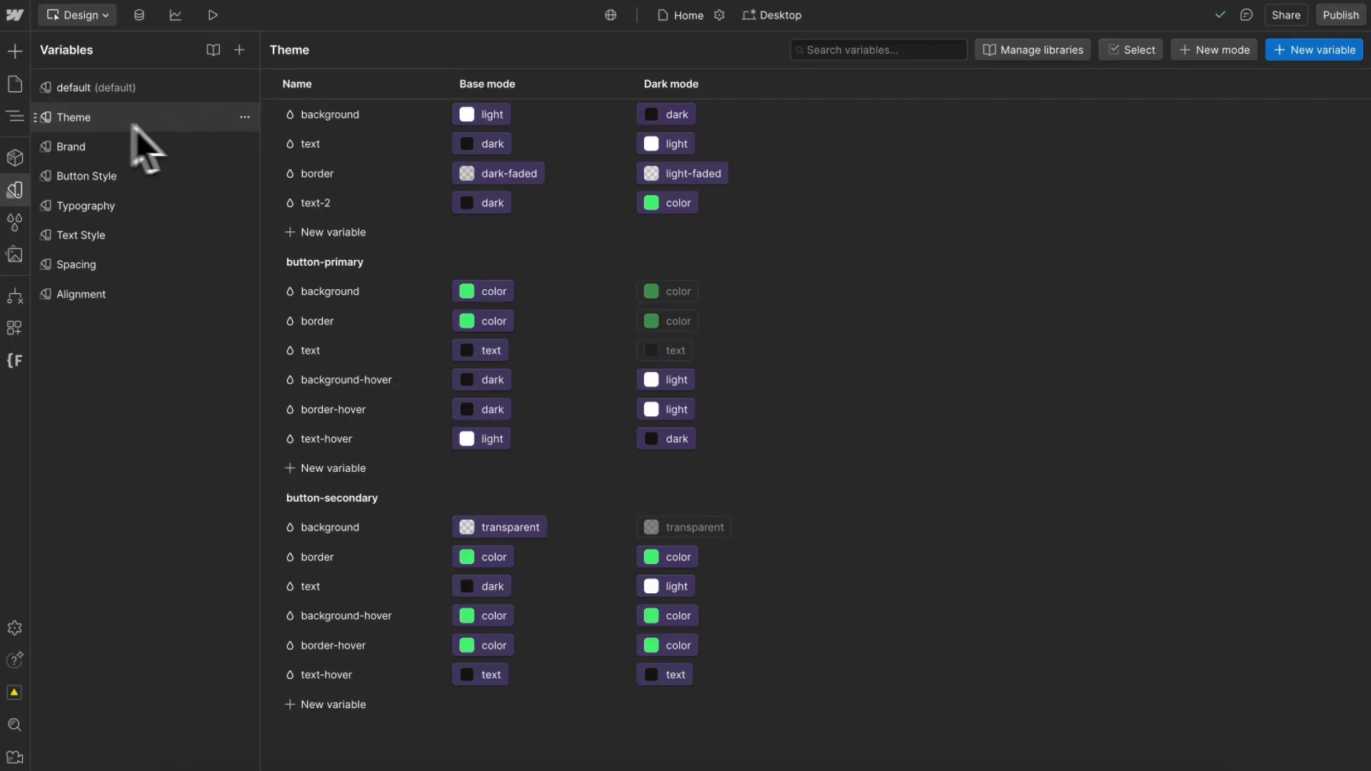
Step: Try renaming the Theme collection and adding a mode, cancel both, then browse the Brand and Theme collections
{"action": "left_click", "coordinate": [244, 117]}
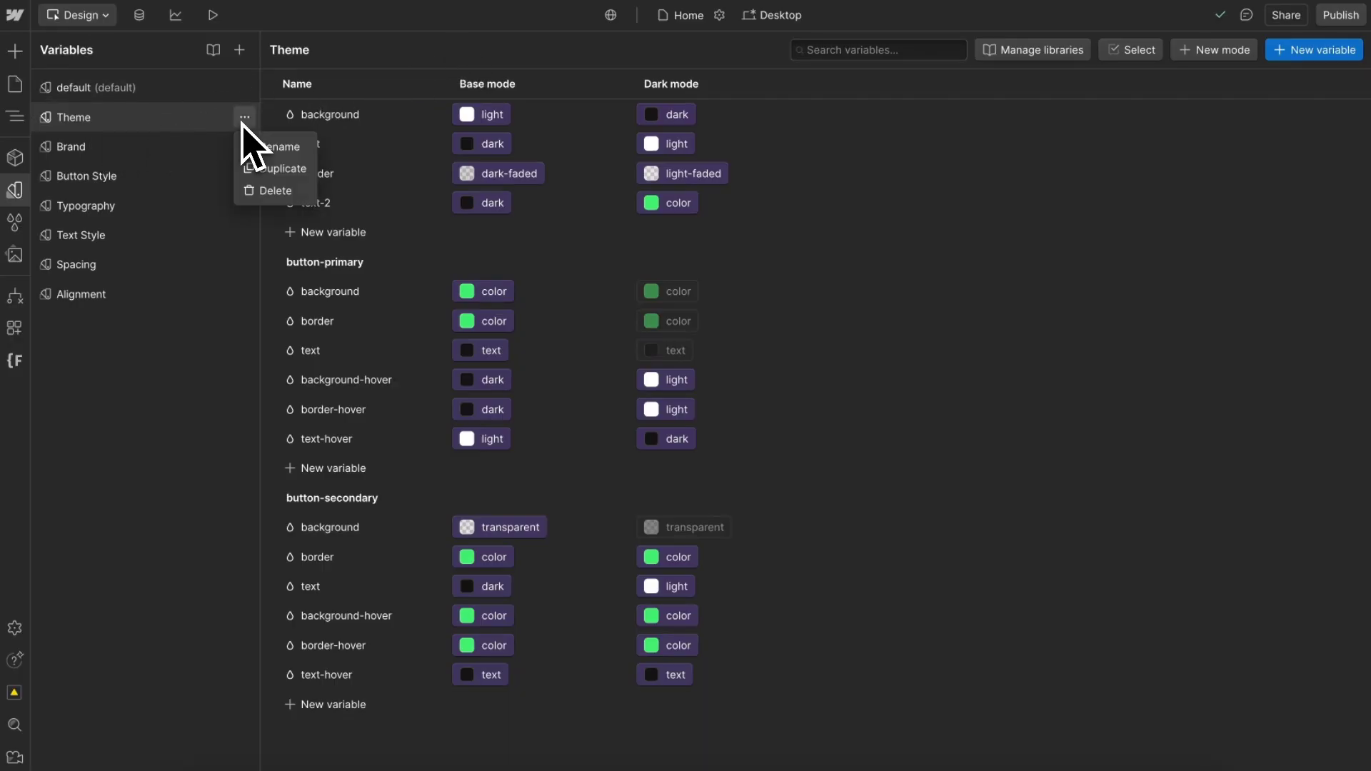
{"action": "left_click", "coordinate": [272, 146]}
{"action": "left_click_drag", "start_coordinate": [536, 393], "coordinate": [480, 419]}
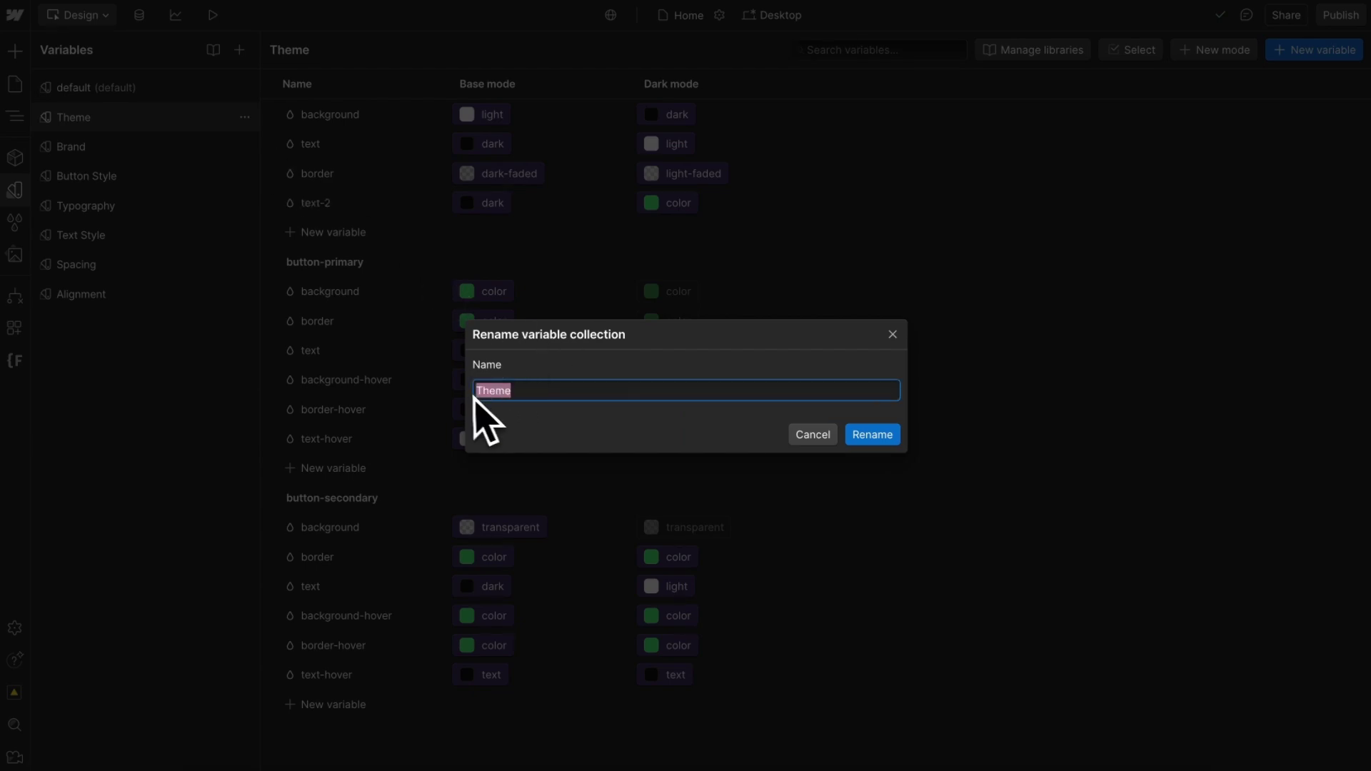
{"action": "key", "text": "Escape"}
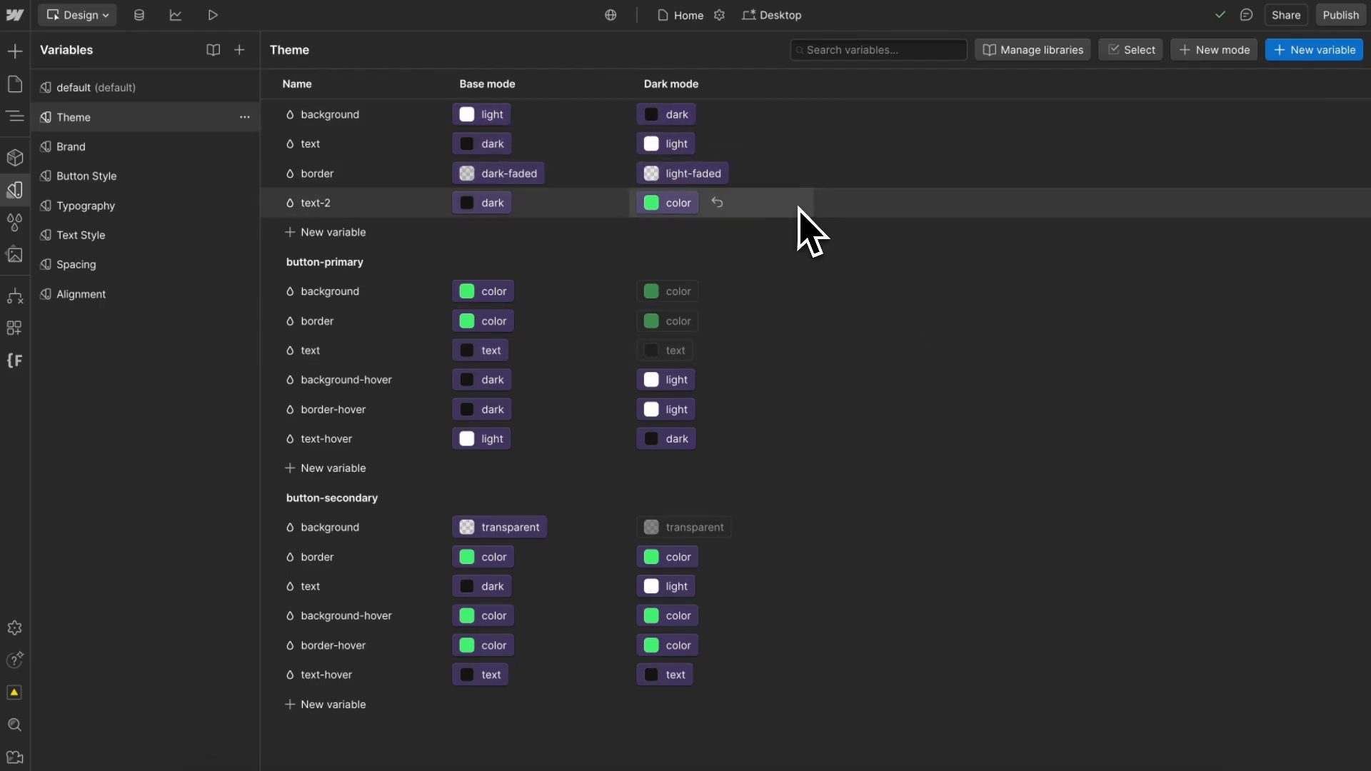
{"action": "left_click", "coordinate": [1207, 52]}
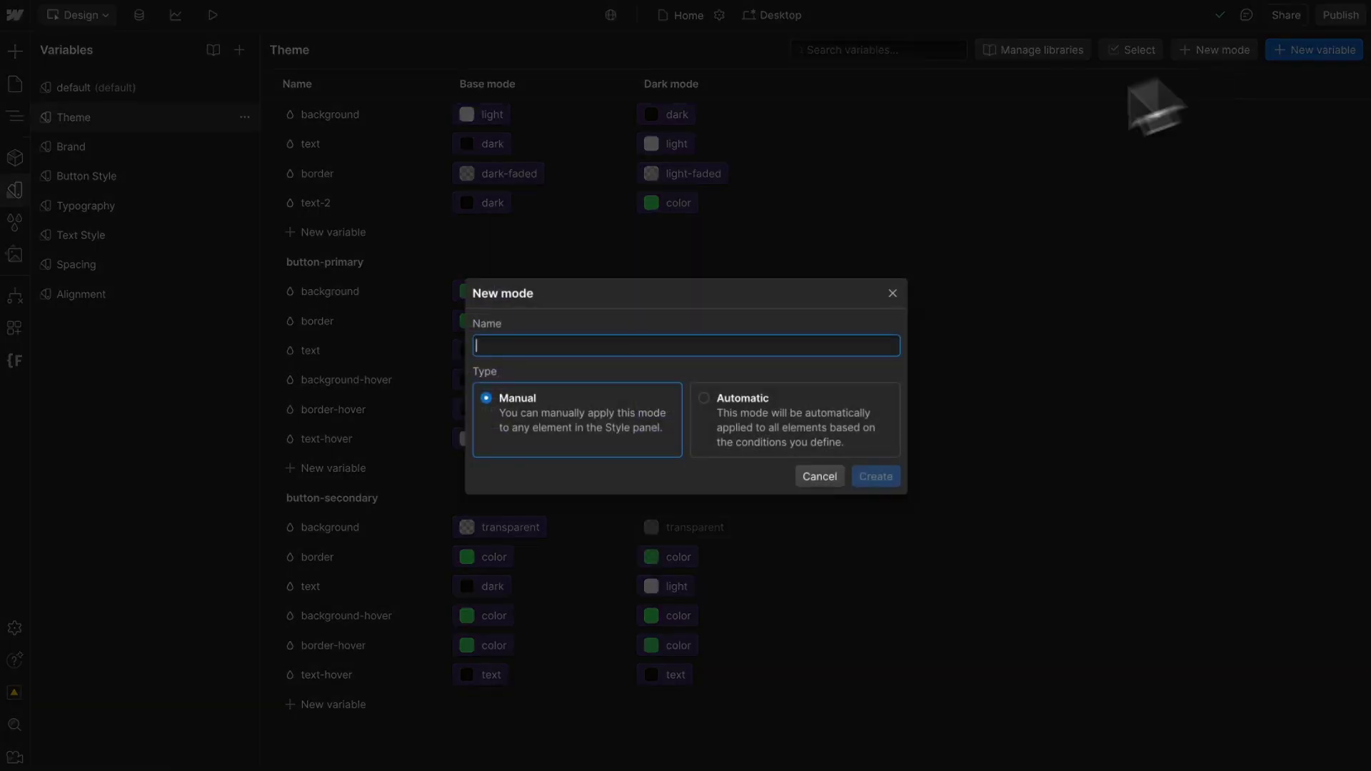
{"action": "left_click", "coordinate": [892, 294]}
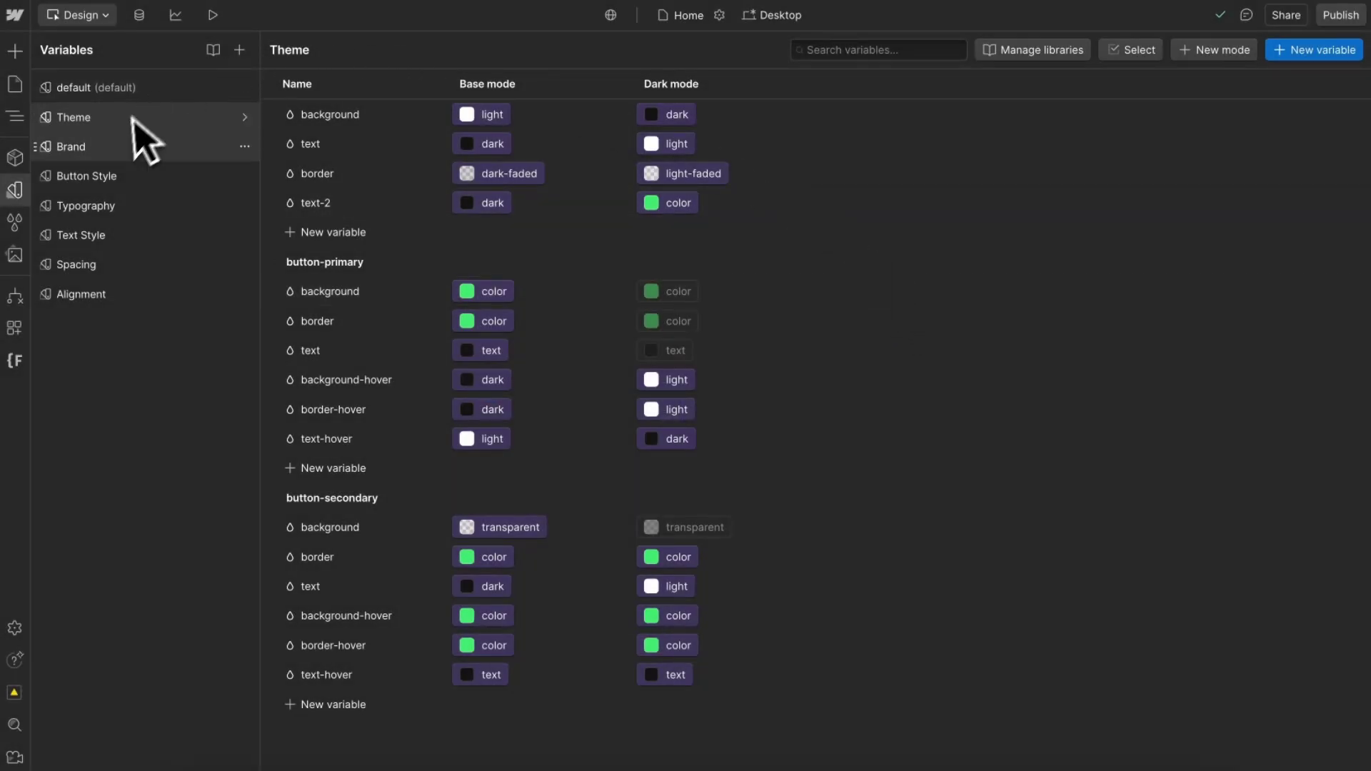
{"action": "left_click", "coordinate": [112, 148]}
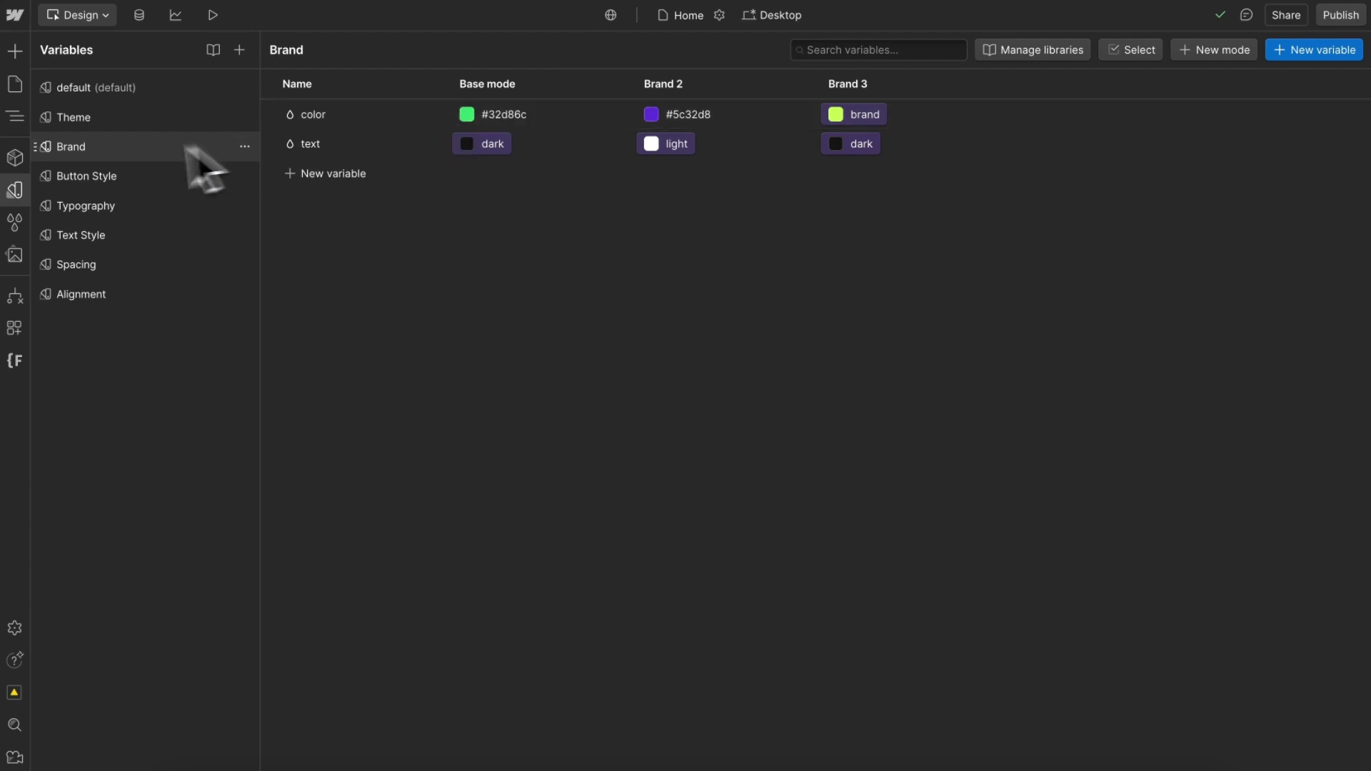
{"action": "left_click", "coordinate": [114, 126]}
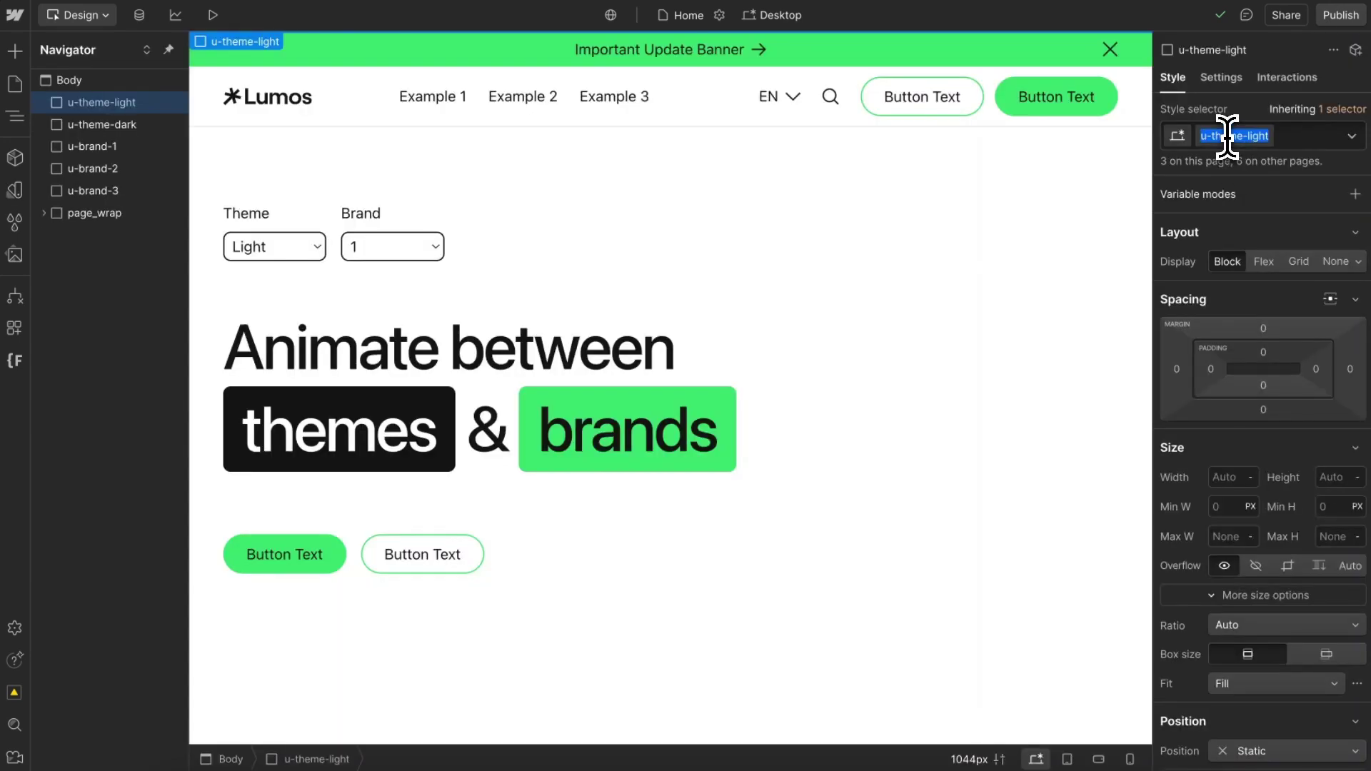
Step: Give the u-theme-light class the Theme collection's Base variable mode
{"action": "left_click_drag", "start_coordinate": [1245, 136], "coordinate": [1200, 136]}
{"action": "left_click", "coordinate": [1356, 194]}
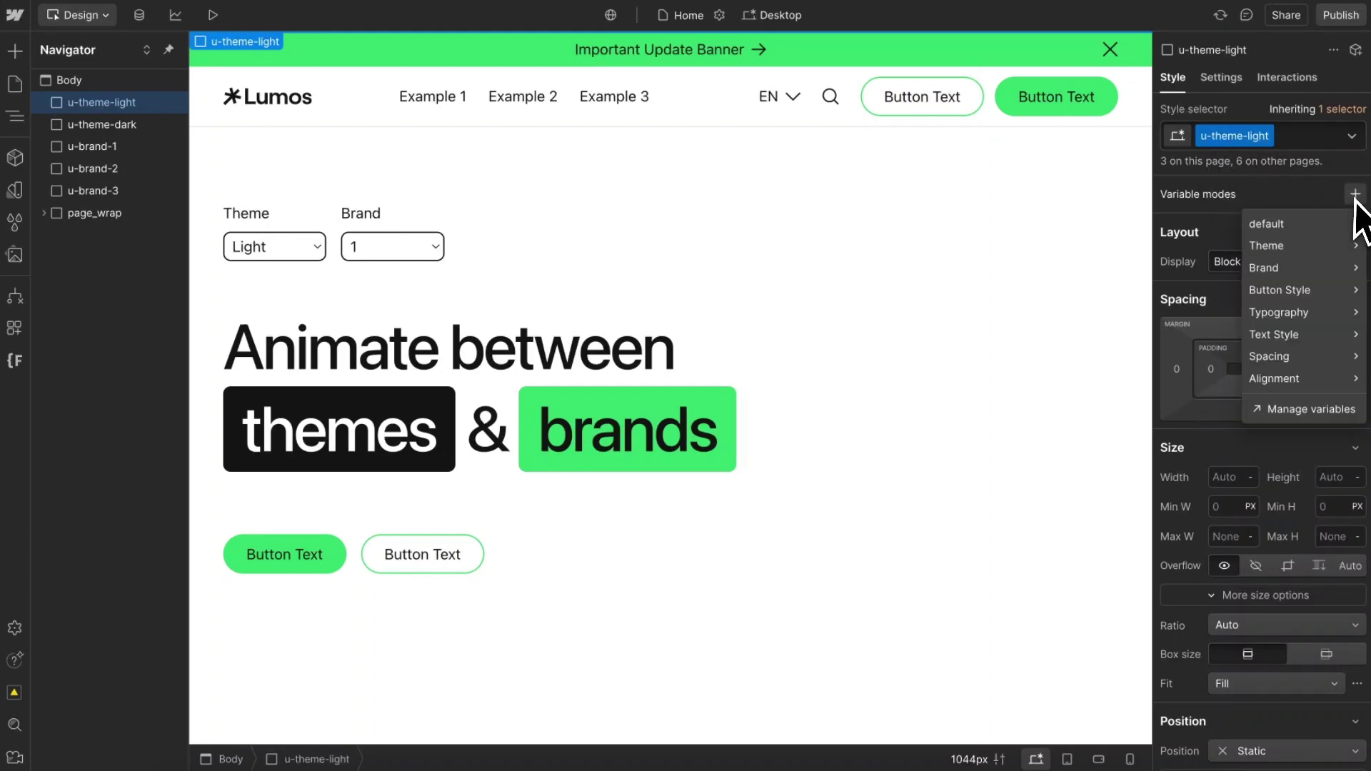
{"action": "mouse_move", "coordinate": [1331, 248]}
{"action": "left_click", "coordinate": [1211, 250]}
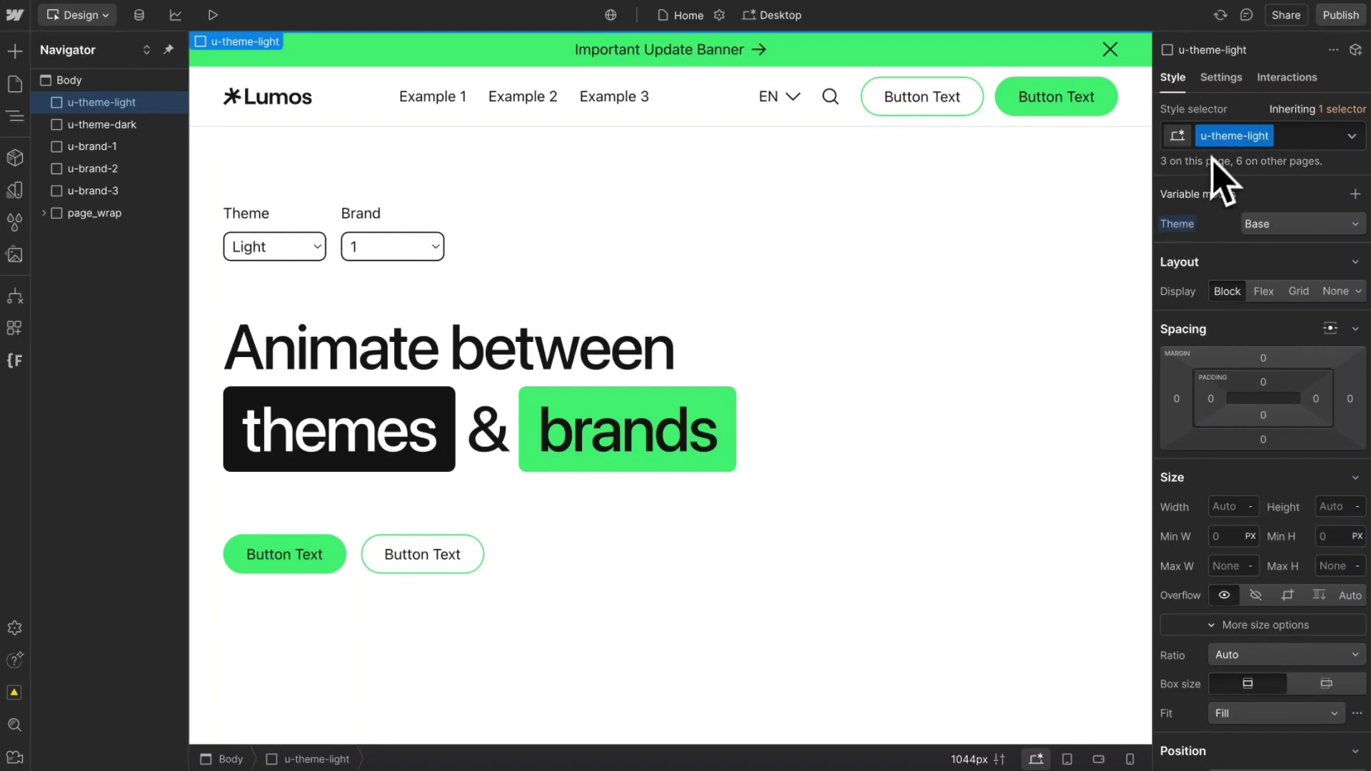
Step: Confirm u-theme-dark keeps the Theme collection's Dark mode
{"action": "left_click", "coordinate": [107, 125]}
{"action": "left_click", "coordinate": [1271, 225]}
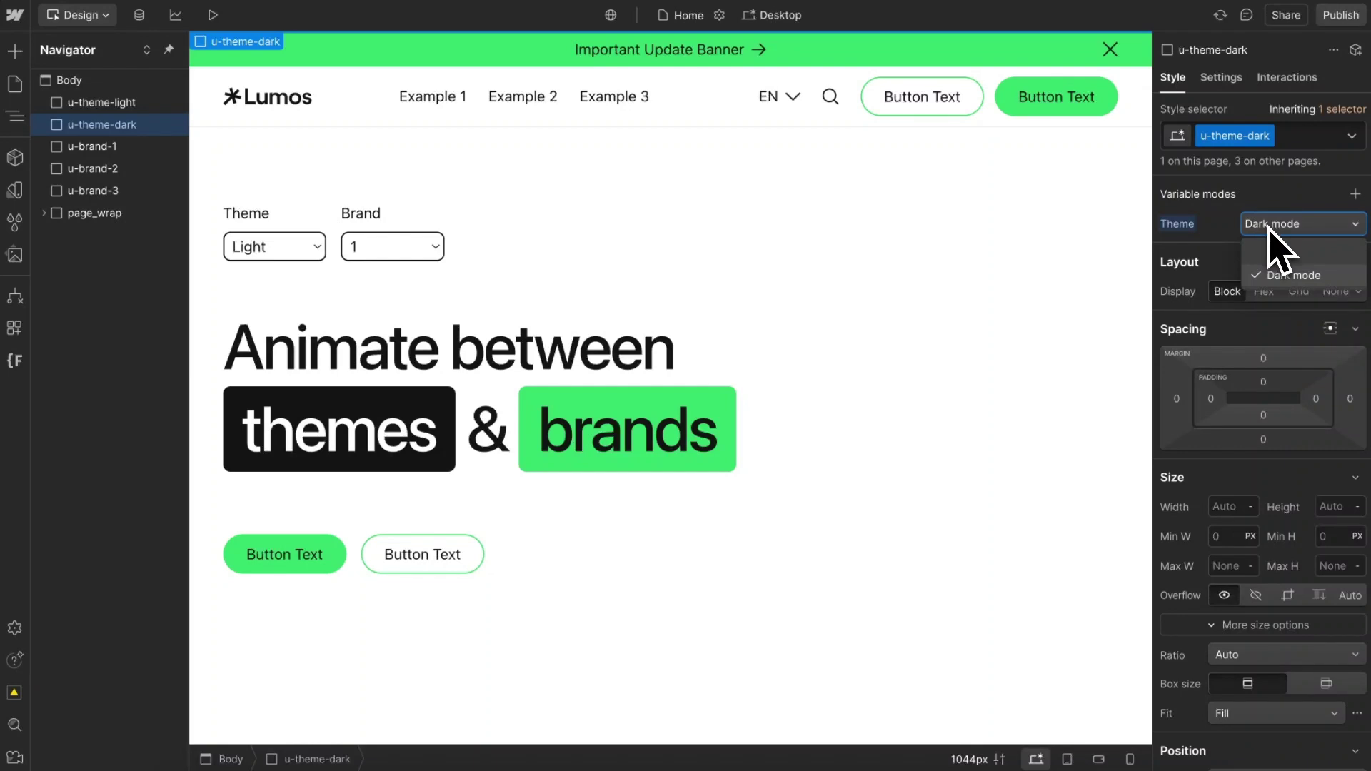
{"action": "left_click", "coordinate": [1280, 275]}
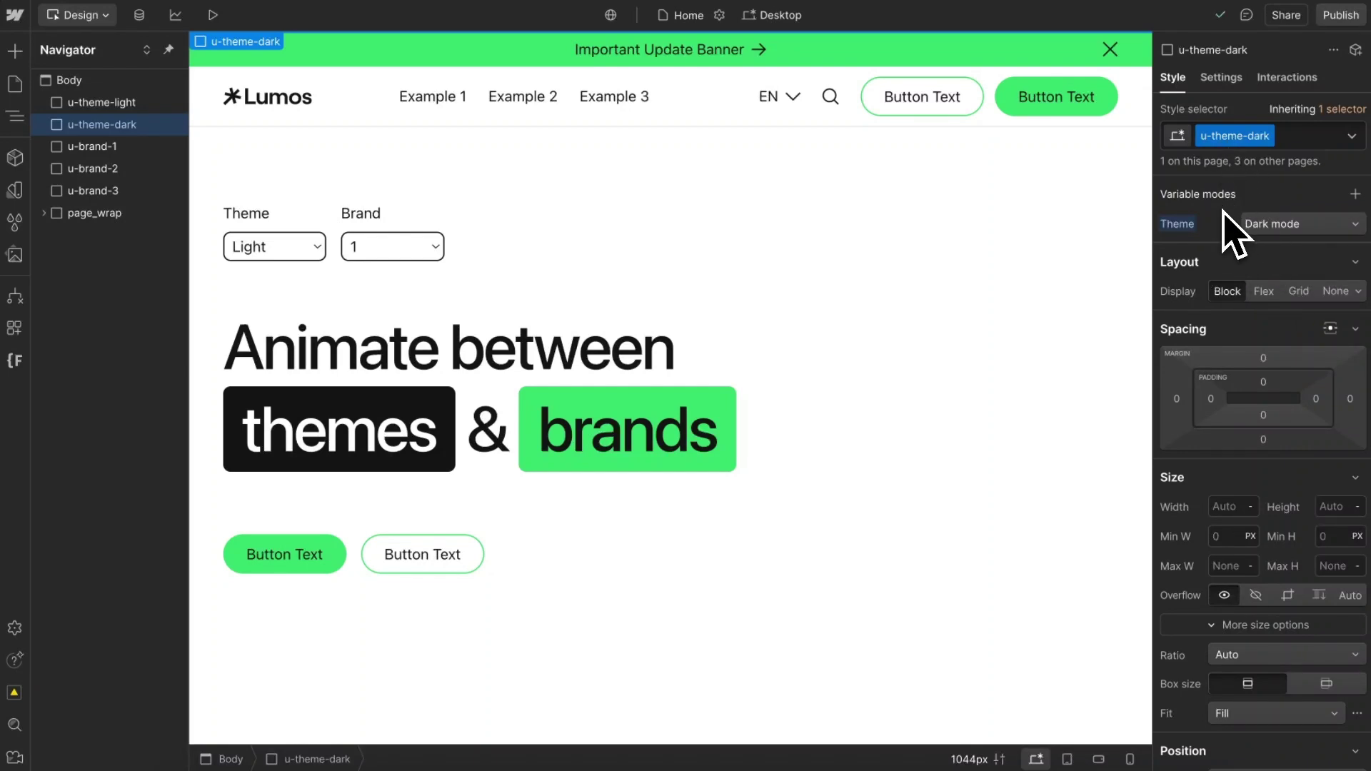
Step: Trial-rename the theme classes to u-theme-sunset and u-theme-sunrise
{"action": "double_click", "coordinate": [1253, 135]}
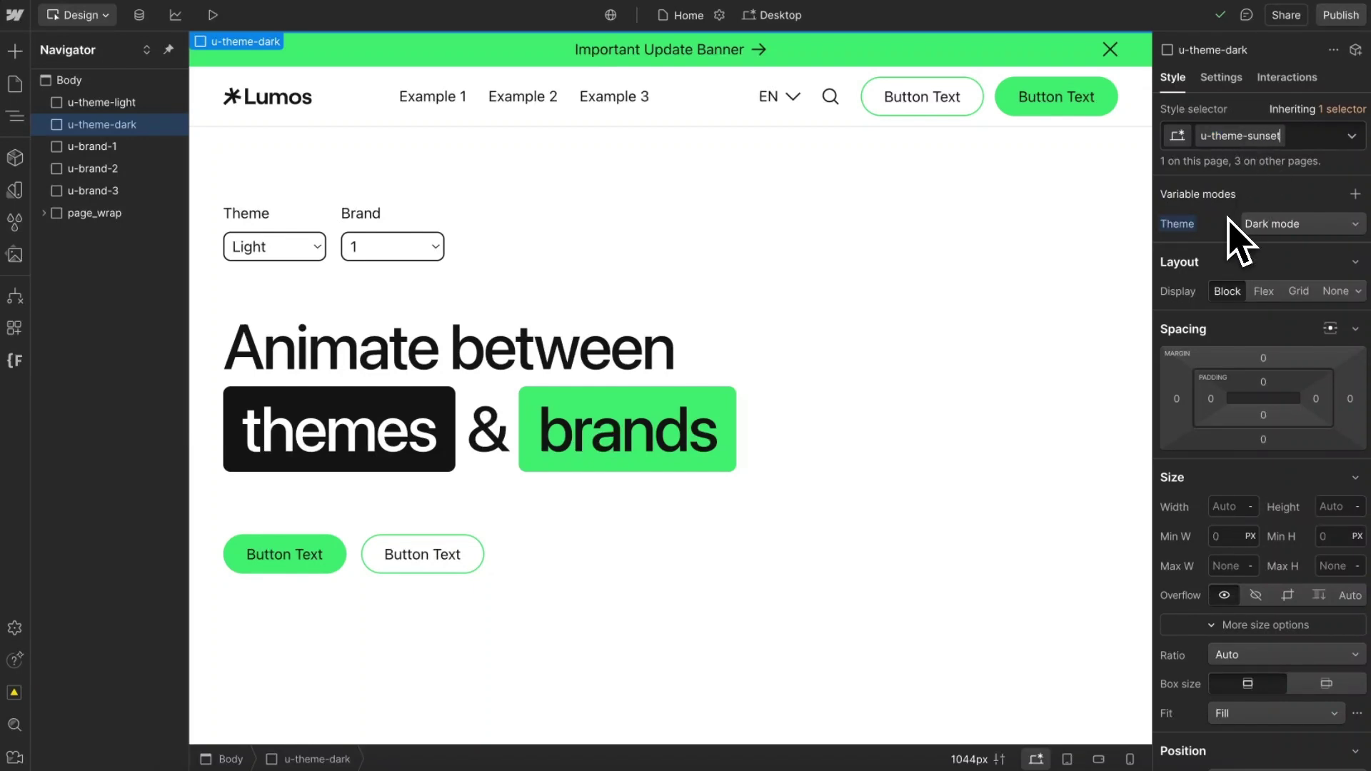
{"action": "key", "text": "Return"}
{"action": "left_click", "coordinate": [154, 102]}
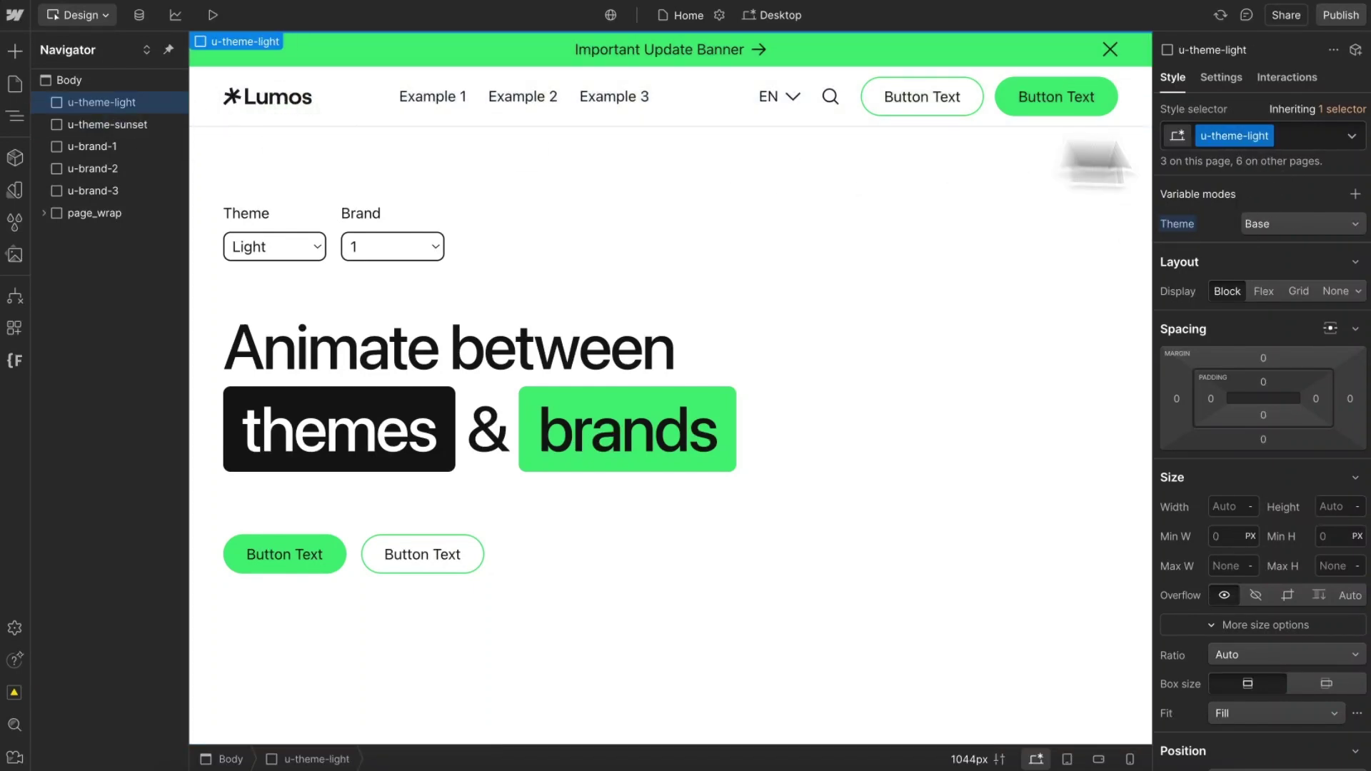
{"action": "double_click", "coordinate": [1258, 135]}
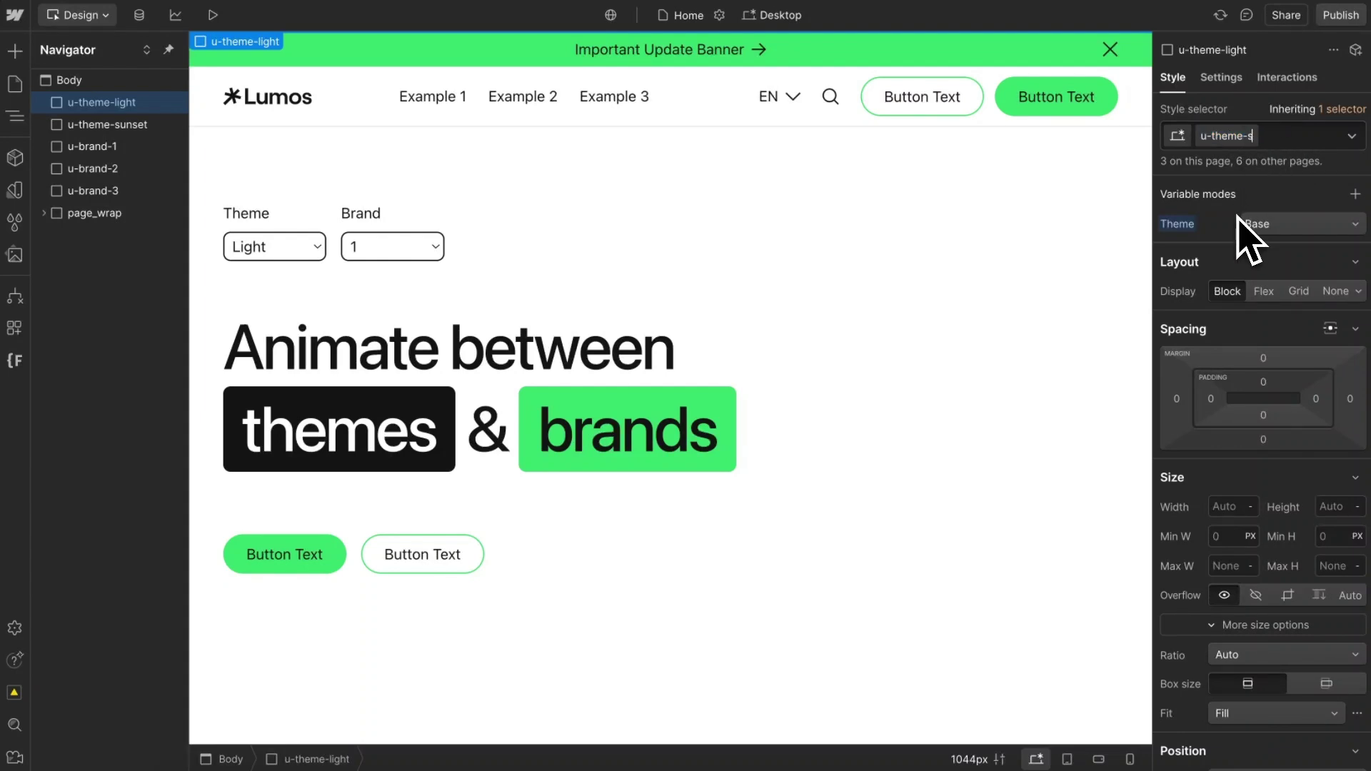
{"action": "key", "text": "Return"}
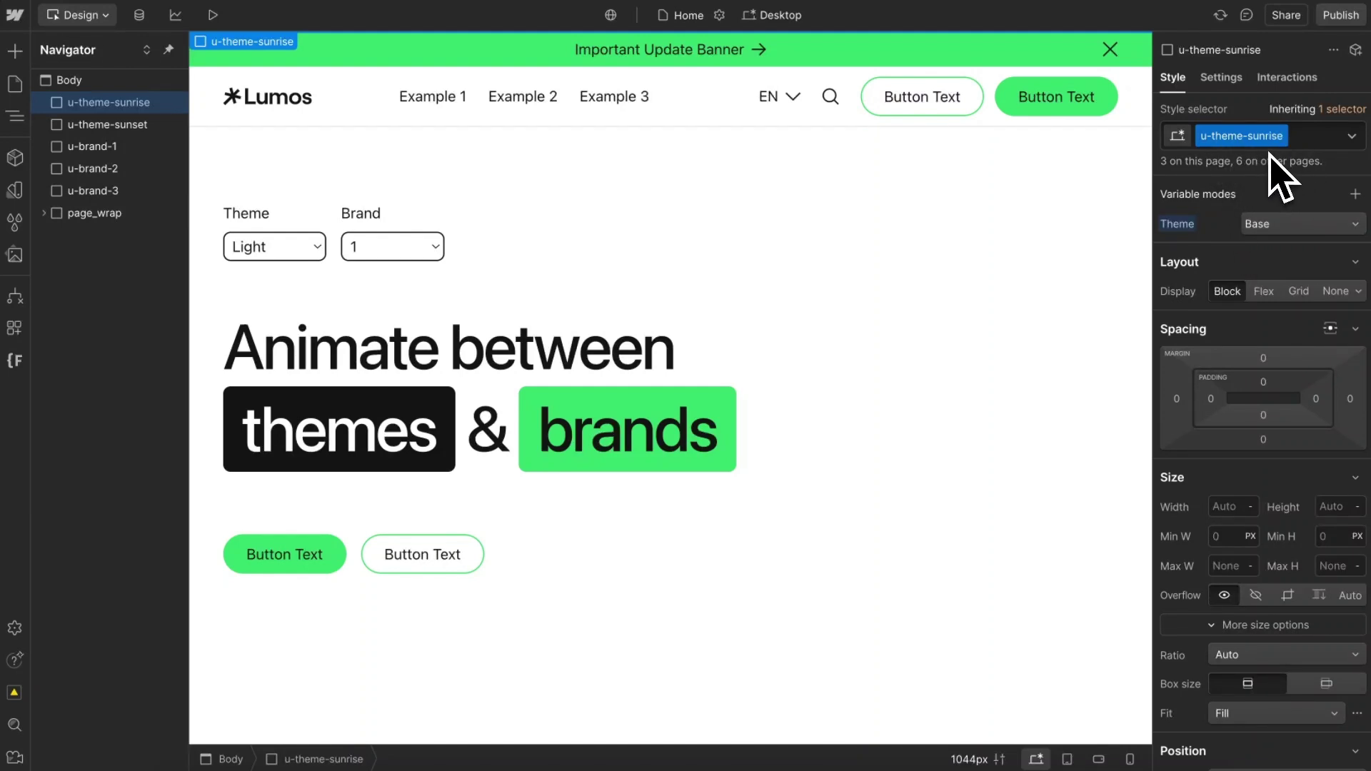
{"action": "left_click", "coordinate": [152, 124]}
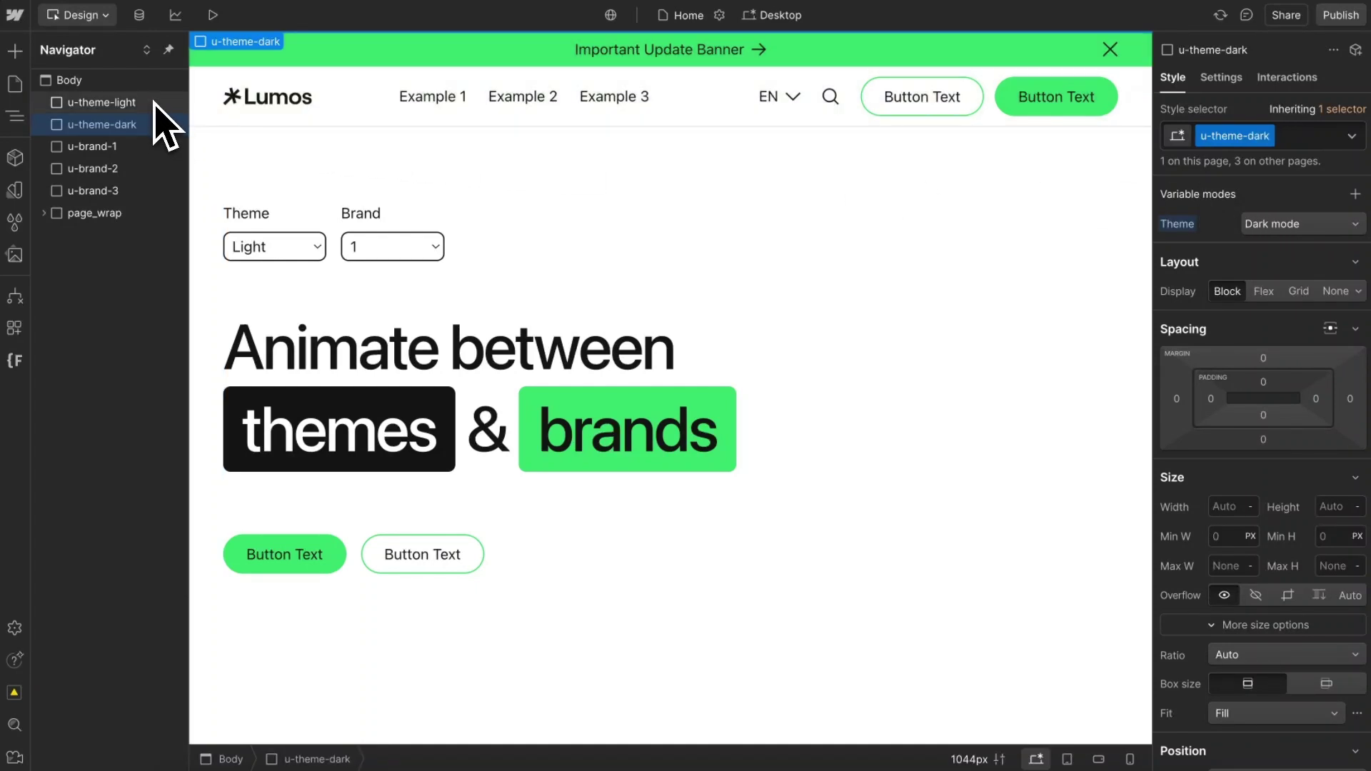
Step: Inspect the theme and brand wrappers, trial-rename u-brand-2 to u-brand-orange, then undo it
{"action": "left_click", "coordinate": [114, 169]}
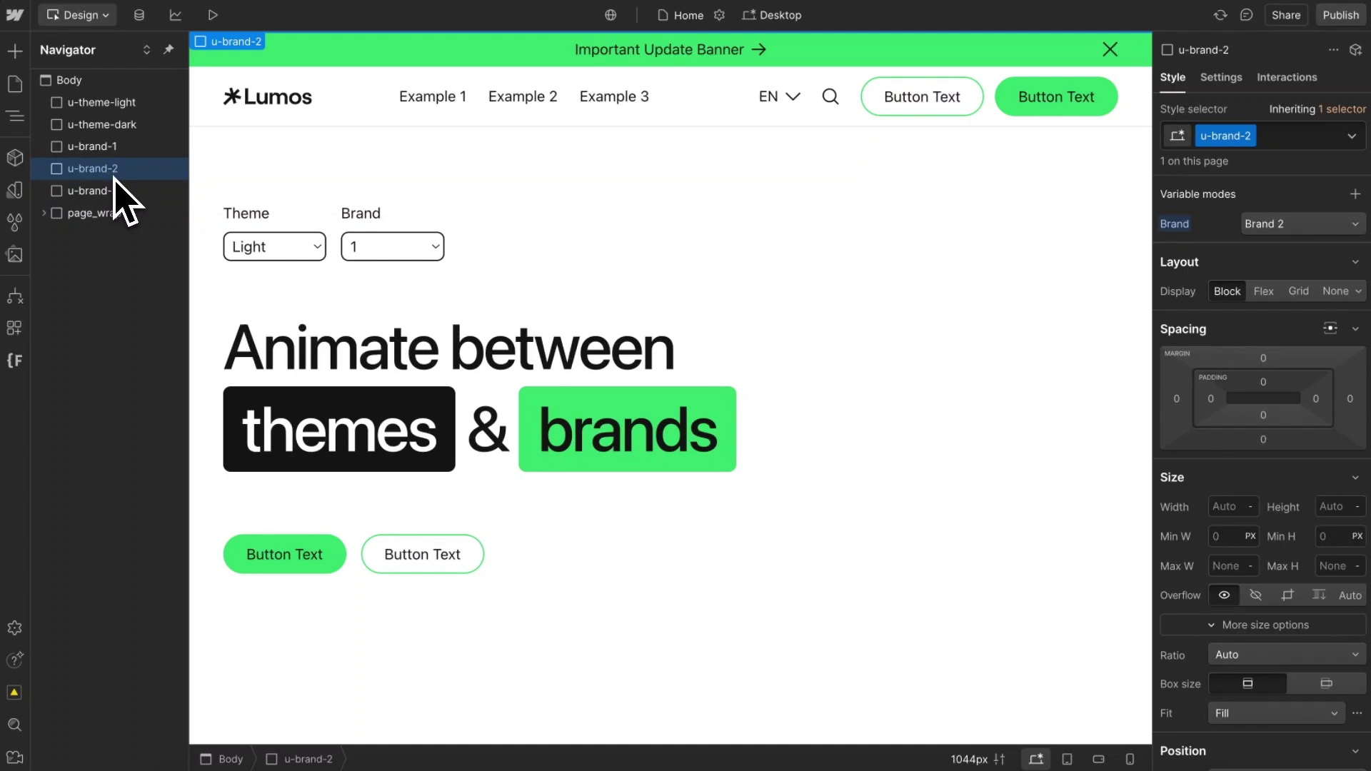
{"action": "left_click", "coordinate": [130, 103]}
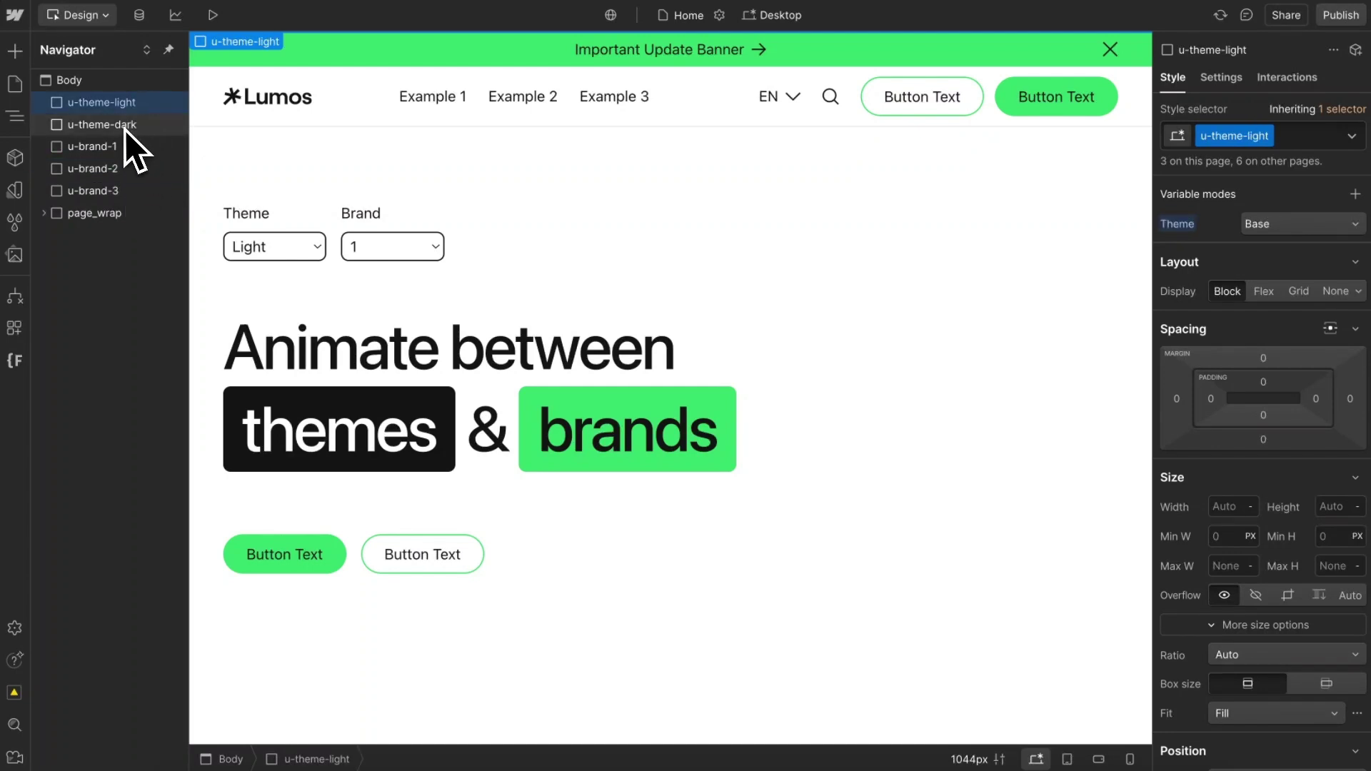
{"action": "left_click", "coordinate": [125, 127]}
{"action": "left_click", "coordinate": [106, 174]}
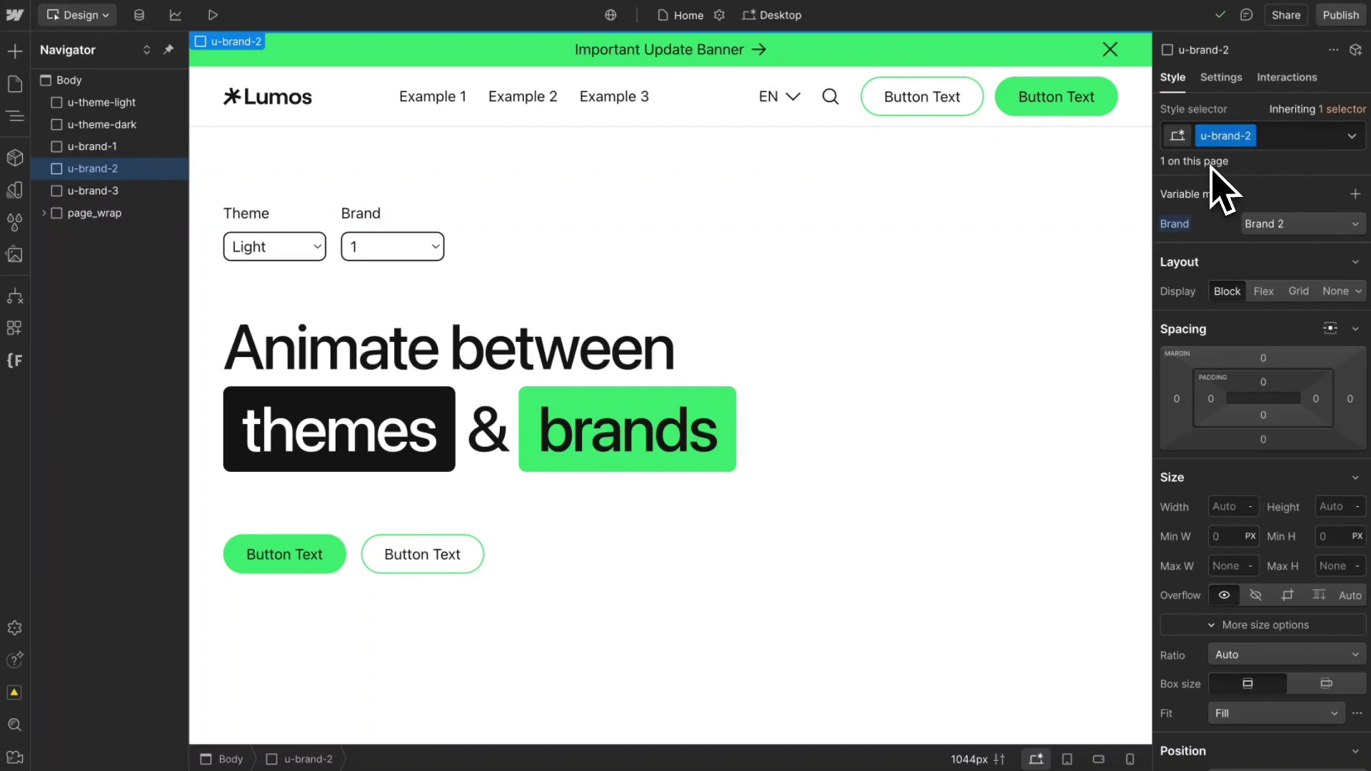
{"action": "double_click", "coordinate": [1234, 135]}
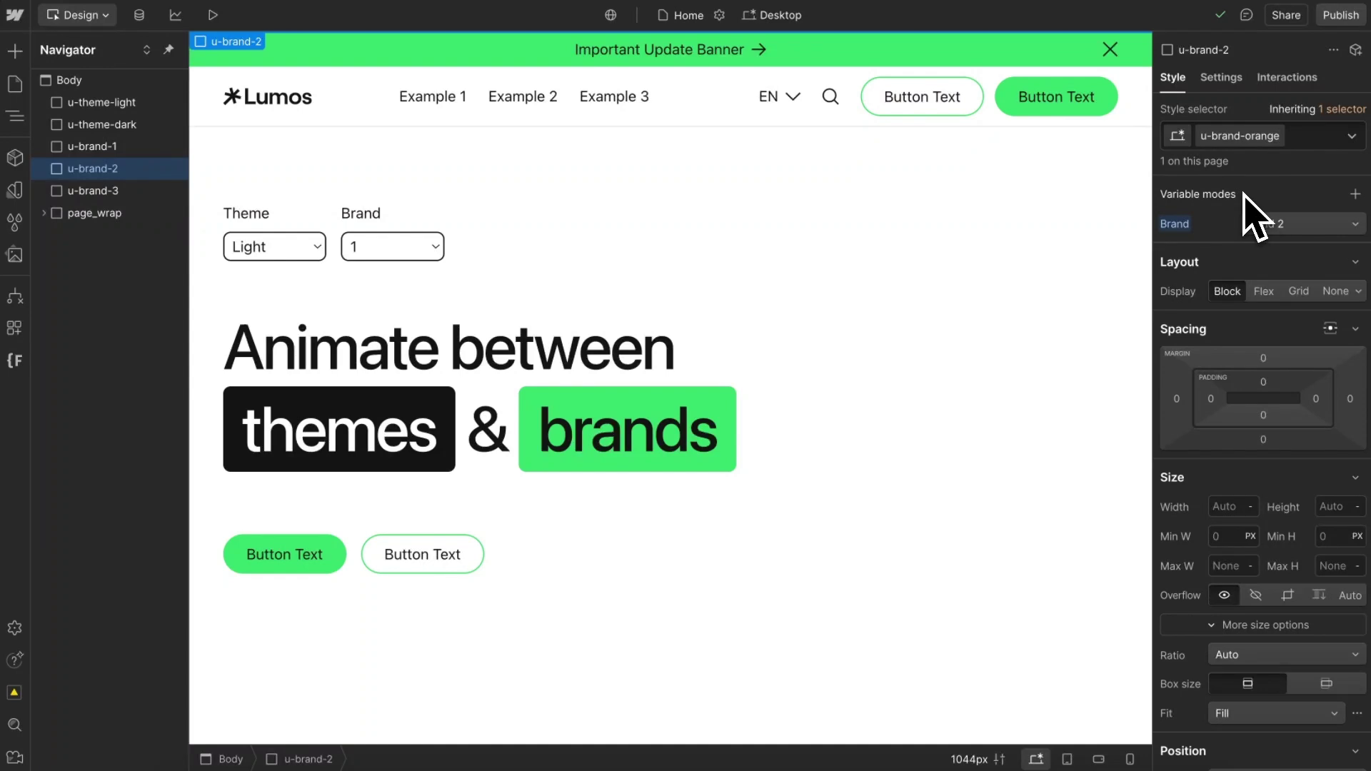
{"action": "key", "text": "Return"}
{"action": "key", "text": "ctrl+z"}
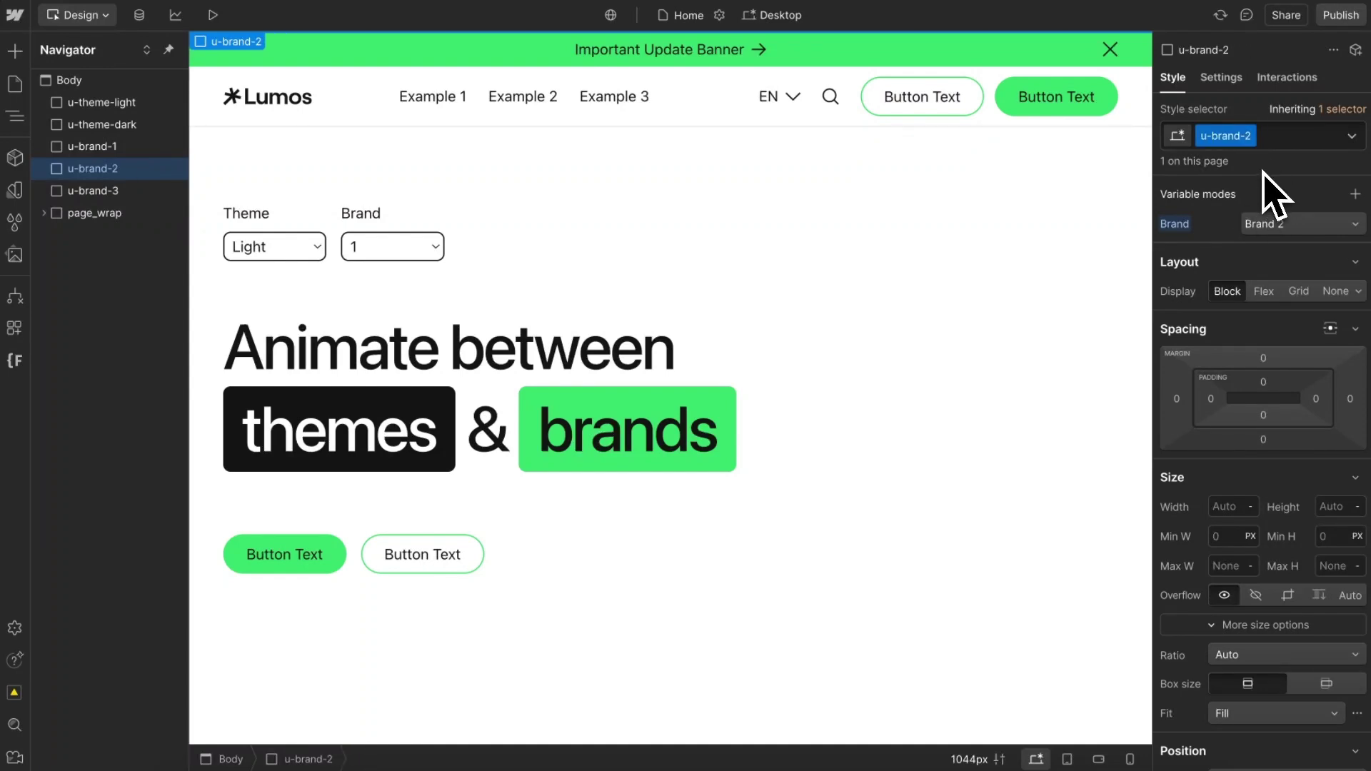
Step: Add the u-theme-dark class and u-brand-3 combo class to the page Body
{"action": "left_click", "coordinate": [207, 100]}
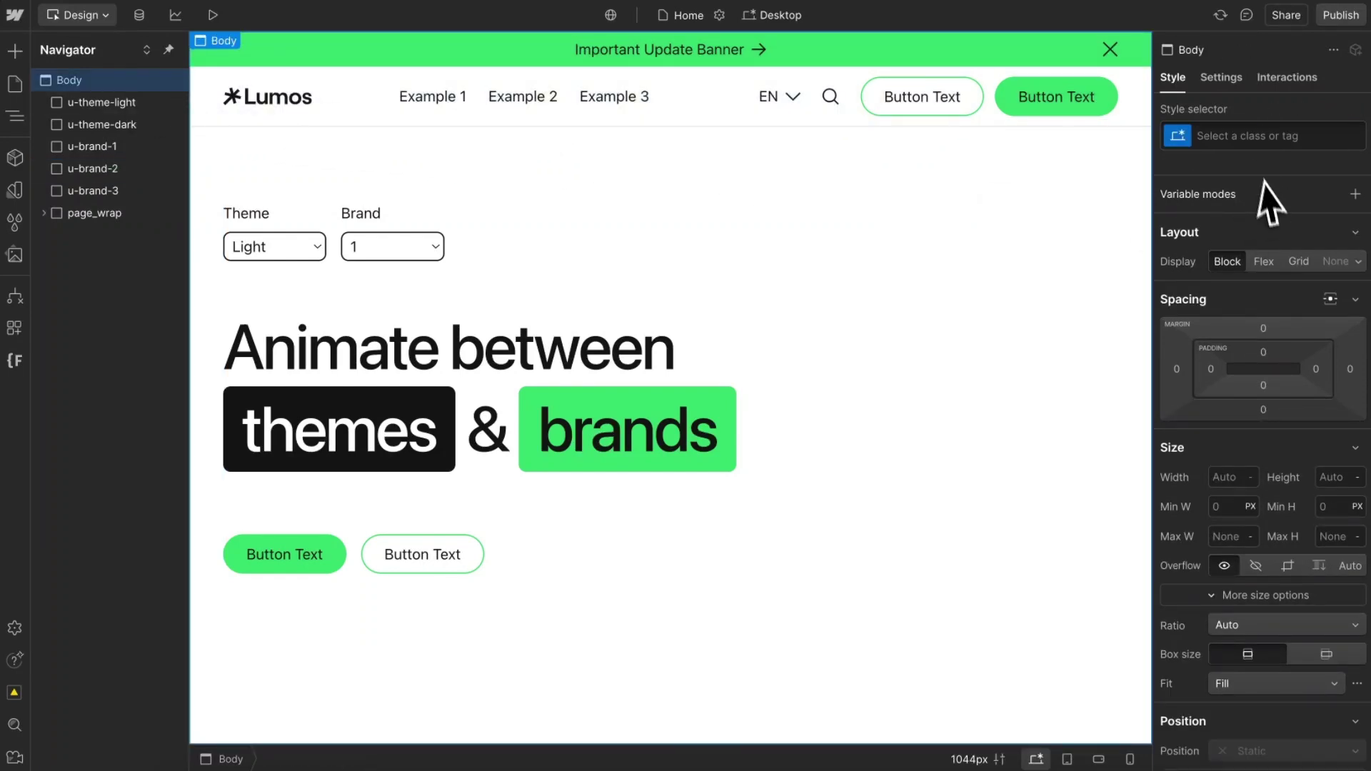
{"action": "left_click", "coordinate": [1237, 146]}
{"action": "type", "text": "u-them"}
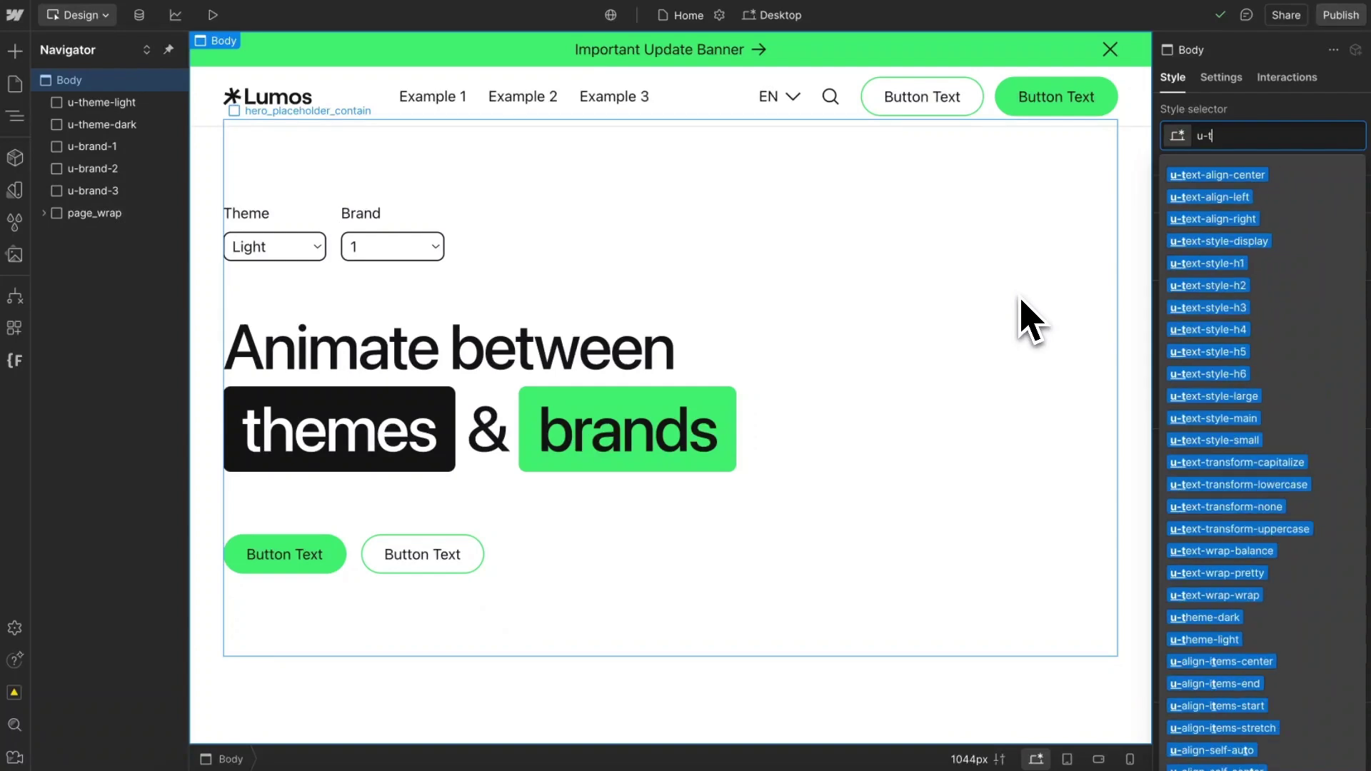
{"action": "left_click", "coordinate": [1186, 242]}
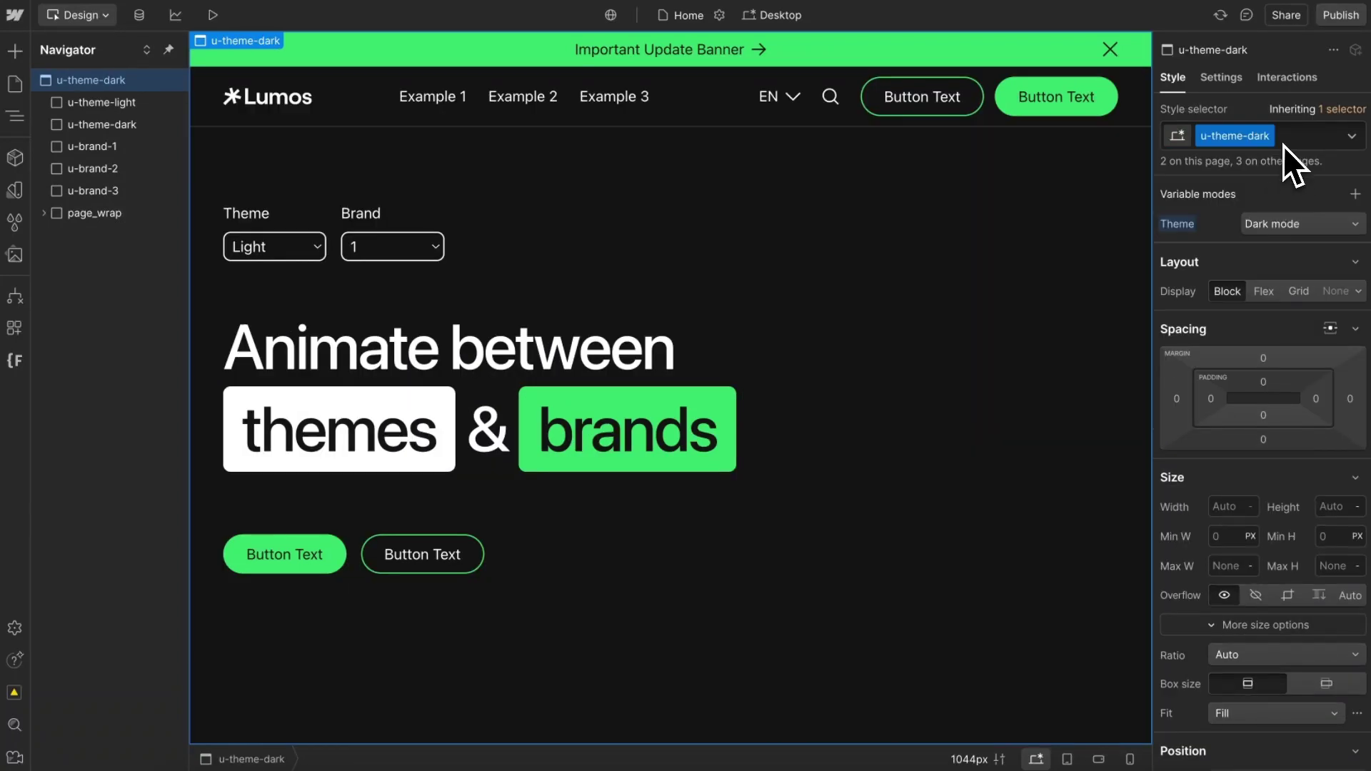
{"action": "left_click", "coordinate": [1290, 142]}
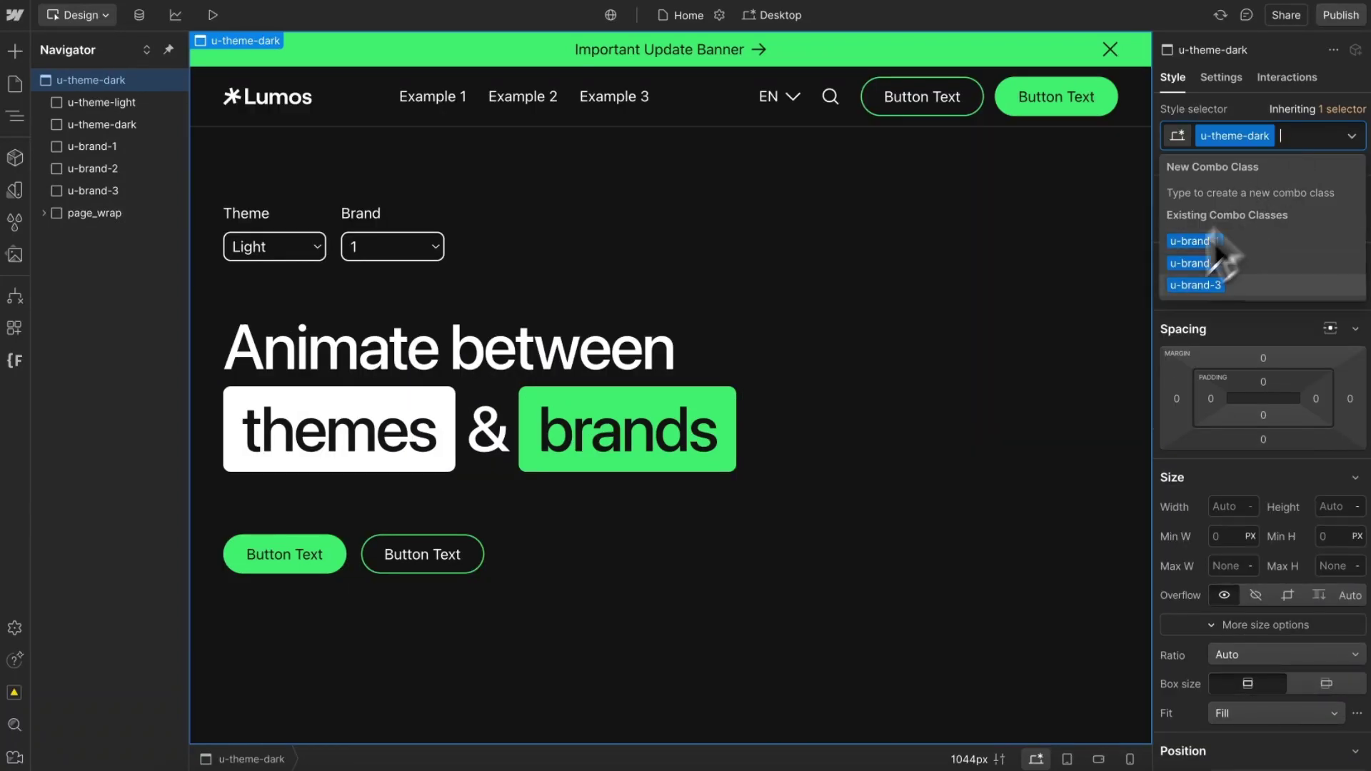
{"action": "left_click", "coordinate": [1207, 289]}
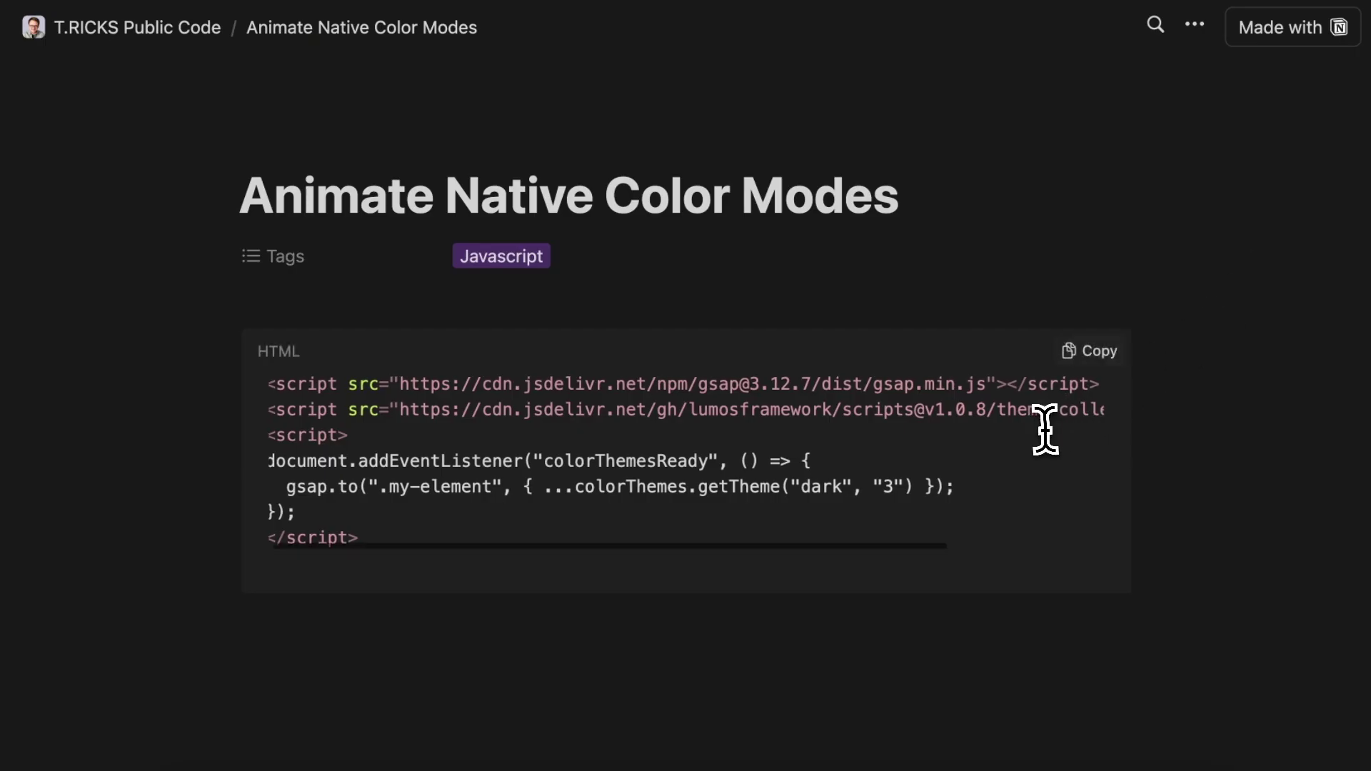
Step: Review the theme-collector script path and colorThemesReady event, then select the gsap.to line to copy
{"action": "scroll", "coordinate": [1043, 430], "scroll_direction": "right", "scroll_amount": 5}
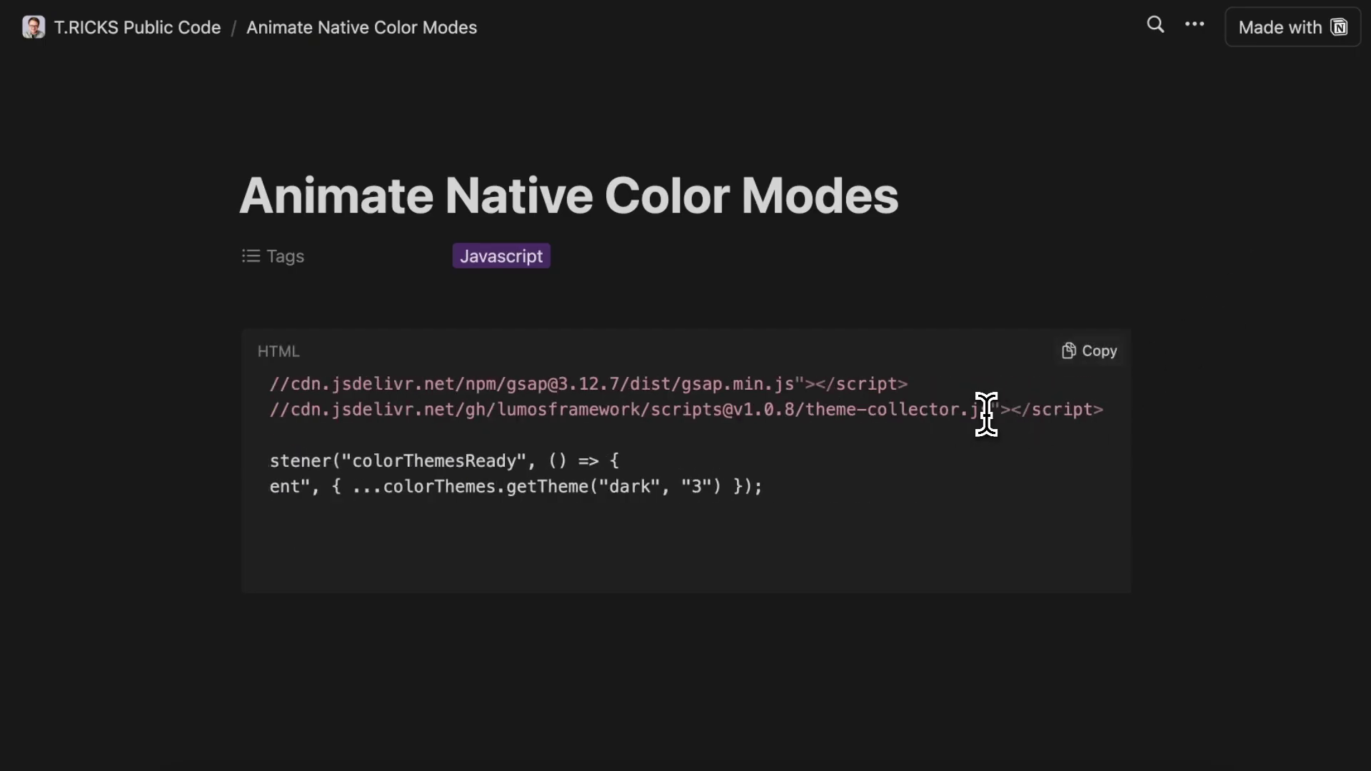
{"action": "left_click_drag", "start_coordinate": [987, 413], "coordinate": [733, 412]}
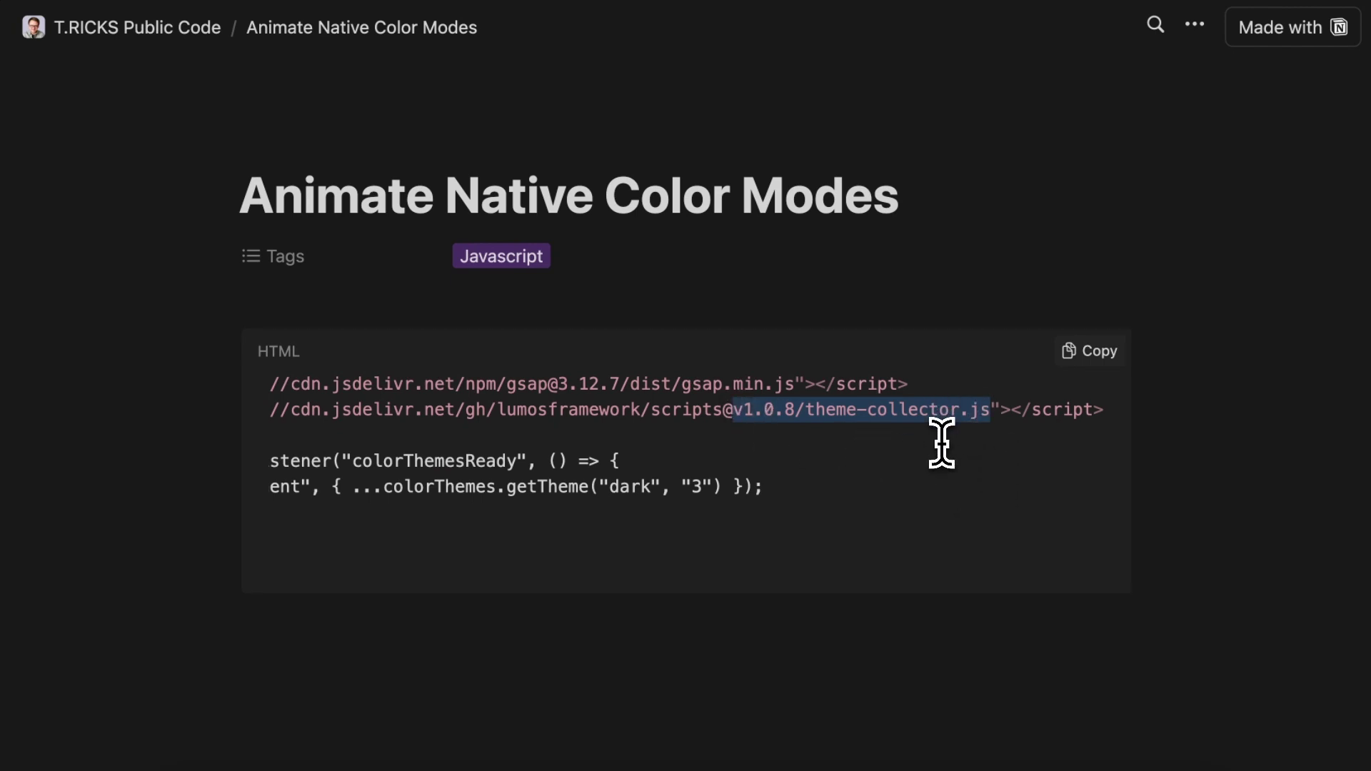
{"action": "scroll", "coordinate": [943, 440], "scroll_direction": "left", "scroll_amount": 3}
{"action": "left_click_drag", "start_coordinate": [961, 487], "coordinate": [296, 489]}
{"action": "key", "text": "super+c"}
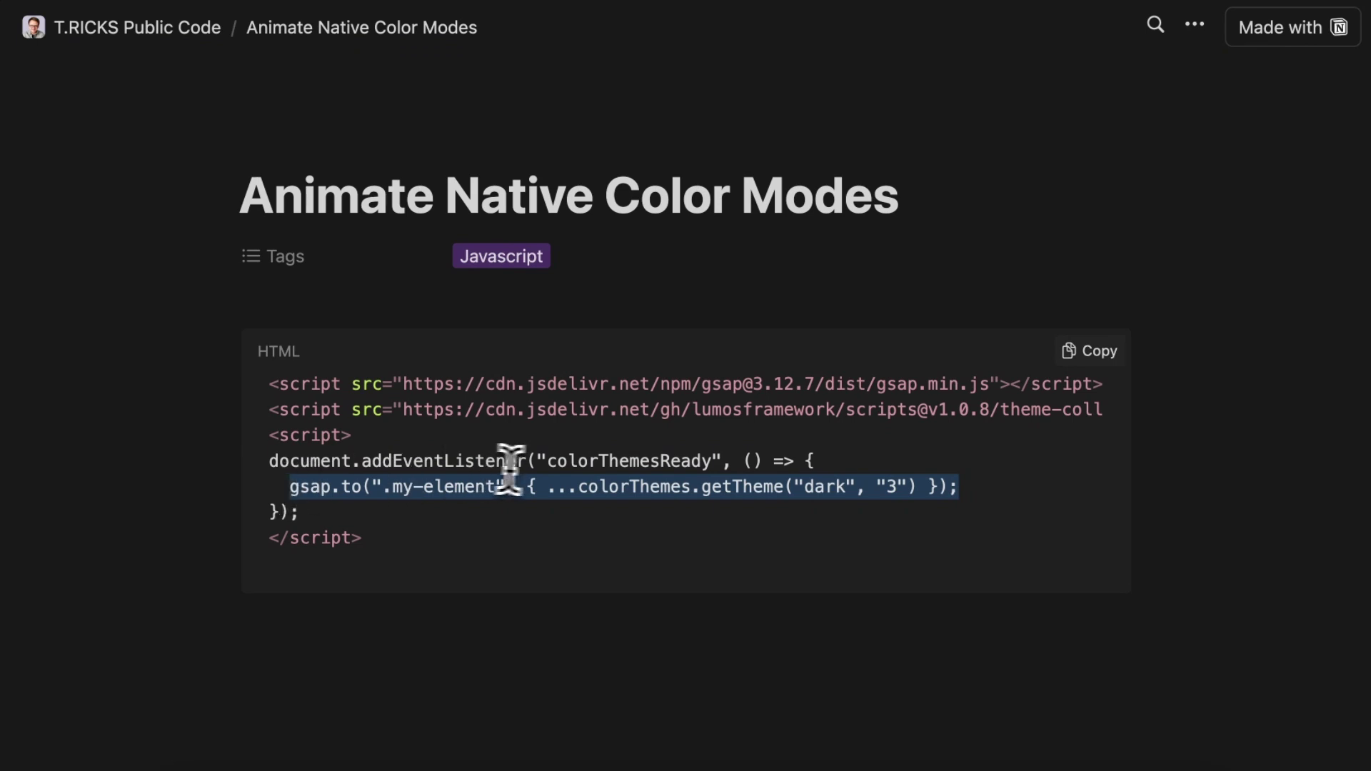
{"action": "left_click_drag", "start_coordinate": [548, 463], "coordinate": [714, 462]}
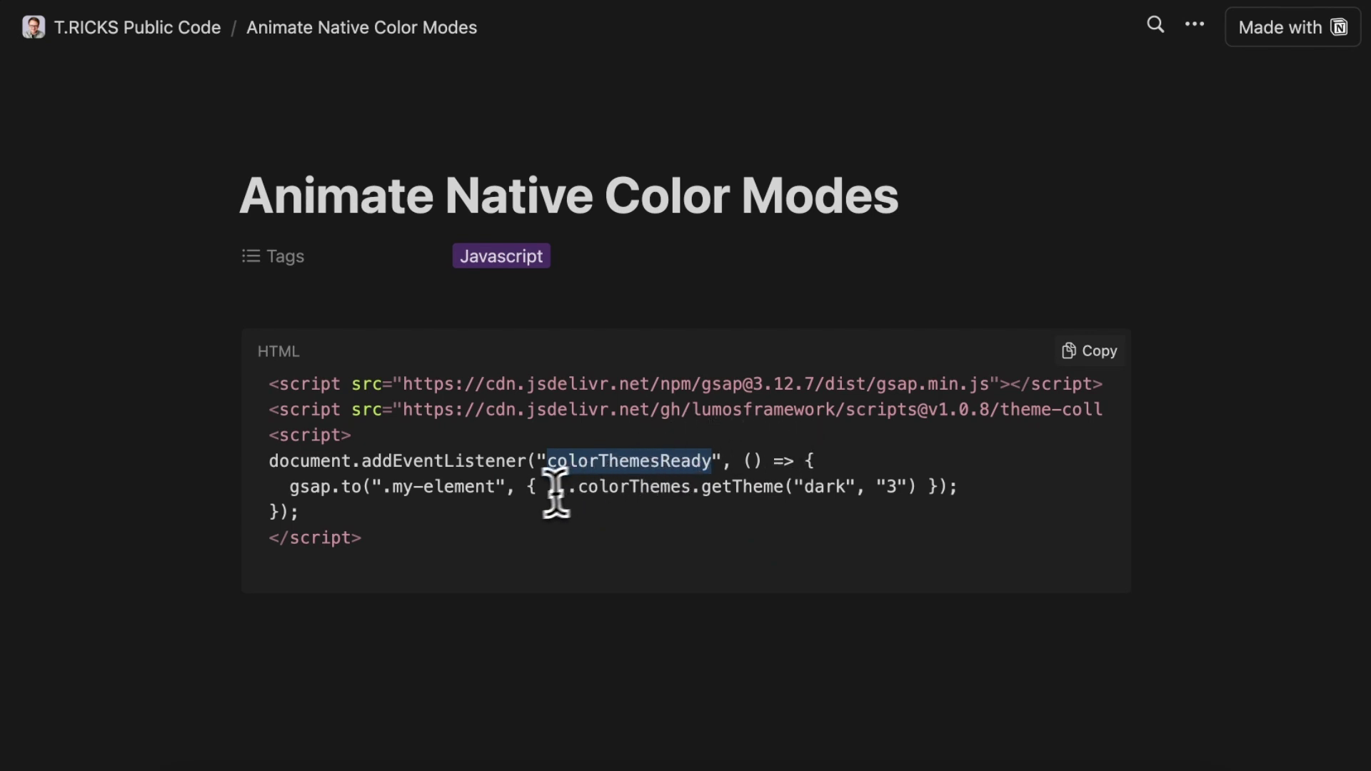
{"action": "left_click_drag", "start_coordinate": [290, 488], "coordinate": [954, 492]}
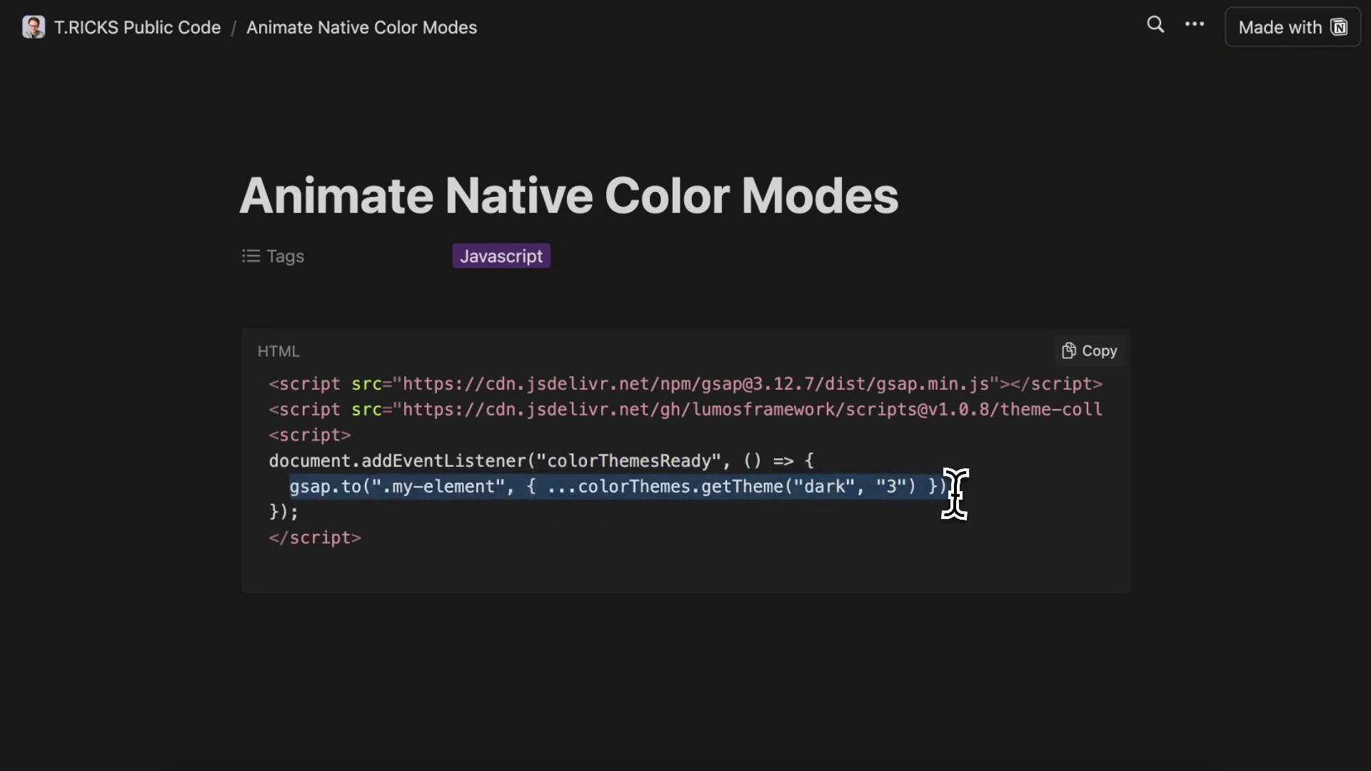
Step: In the Lumos console, run the pasted gsap.to on body with getTheme("dark", "3")
{"action": "mouse_move", "coordinate": [15, 206]}
{"action": "left_click", "coordinate": [61, 170]}
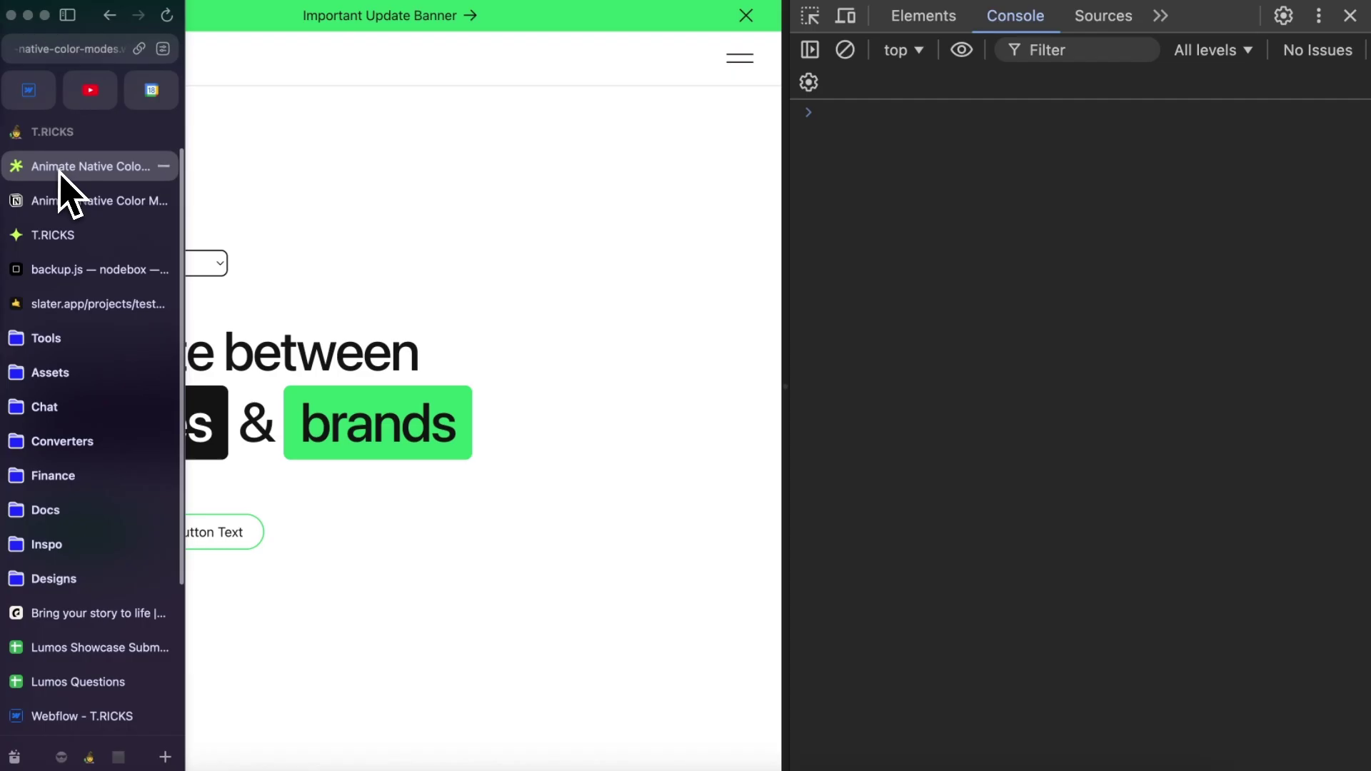
{"action": "key", "text": "super+v"}
{"action": "left_click_drag", "start_coordinate": [992, 114], "coordinate": [900, 116]}
{"action": "type", "text": "body"}
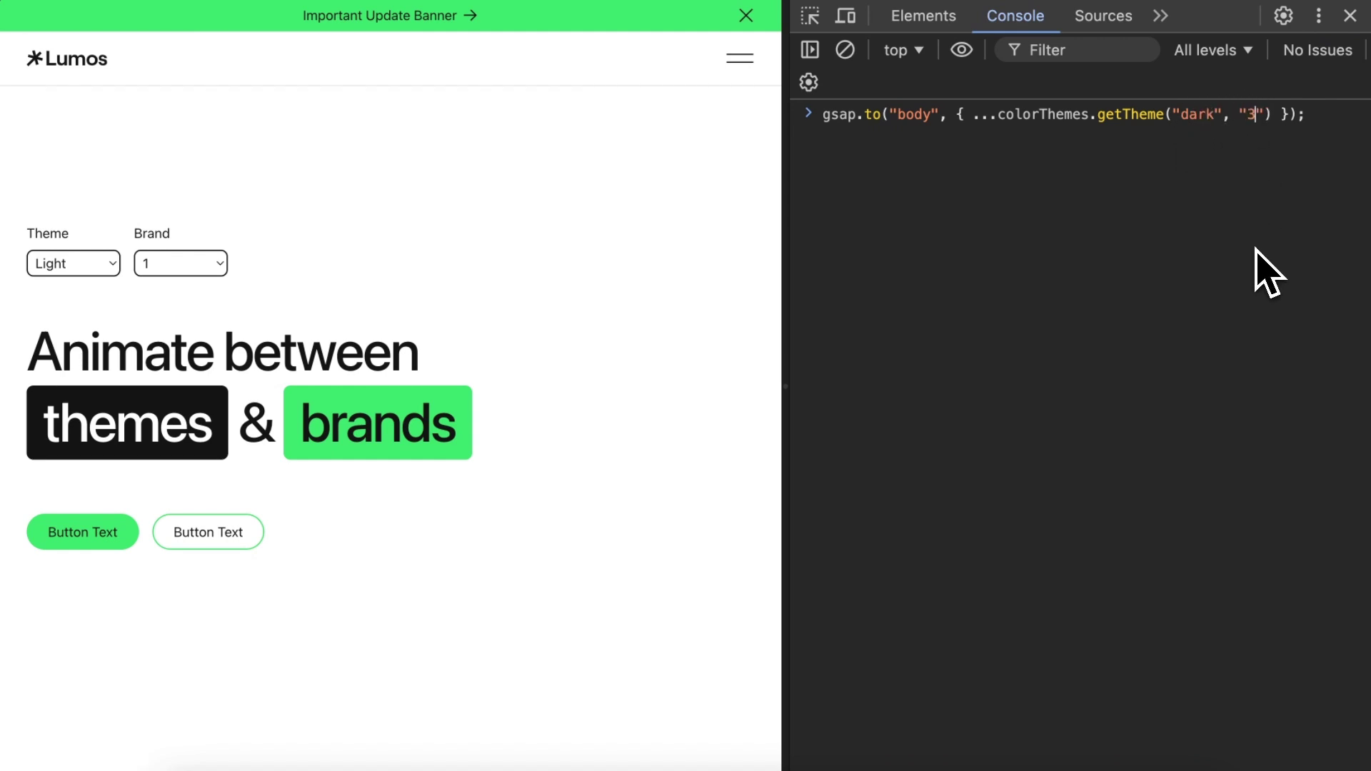
{"action": "left_click", "coordinate": [1199, 115]}
{"action": "key", "text": "Return"}
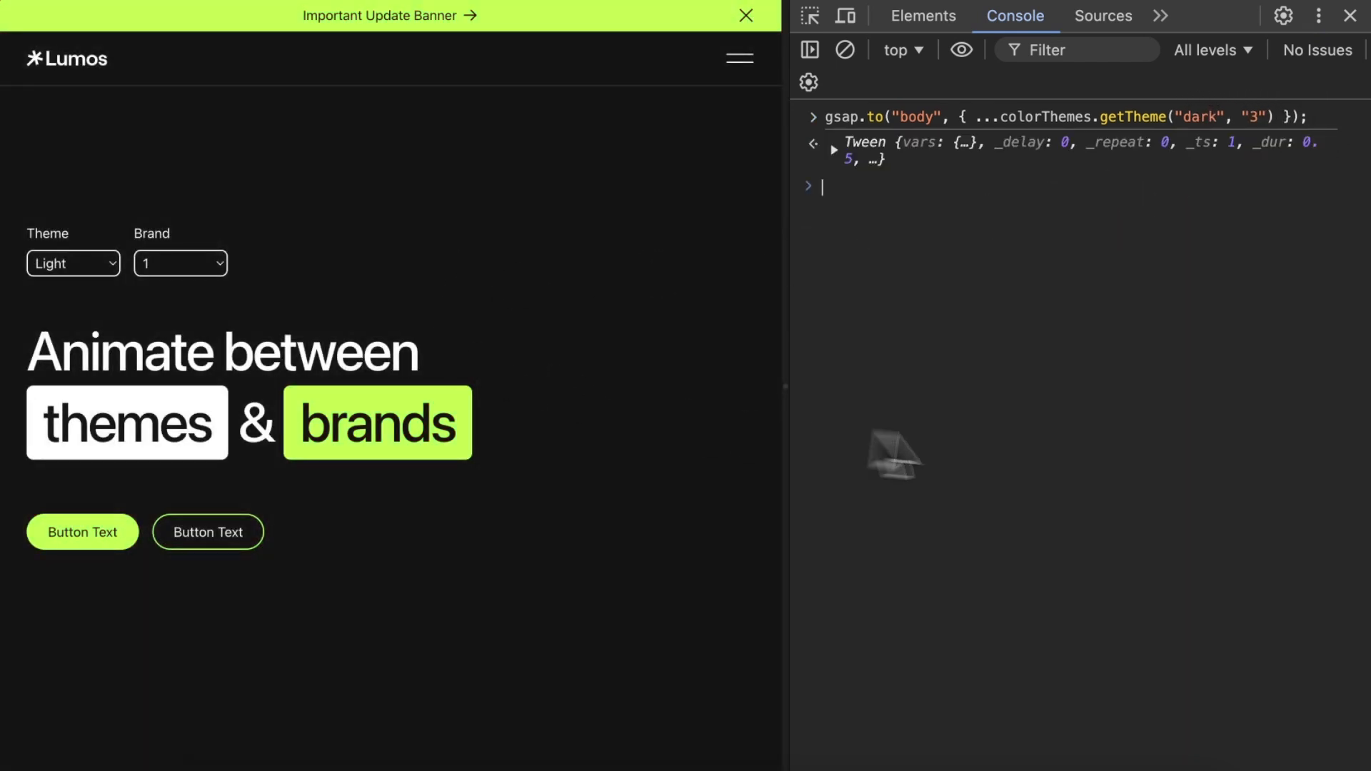
Step: Rerun the command without the brand argument, as getTheme("dark")
{"action": "key", "text": "Up"}
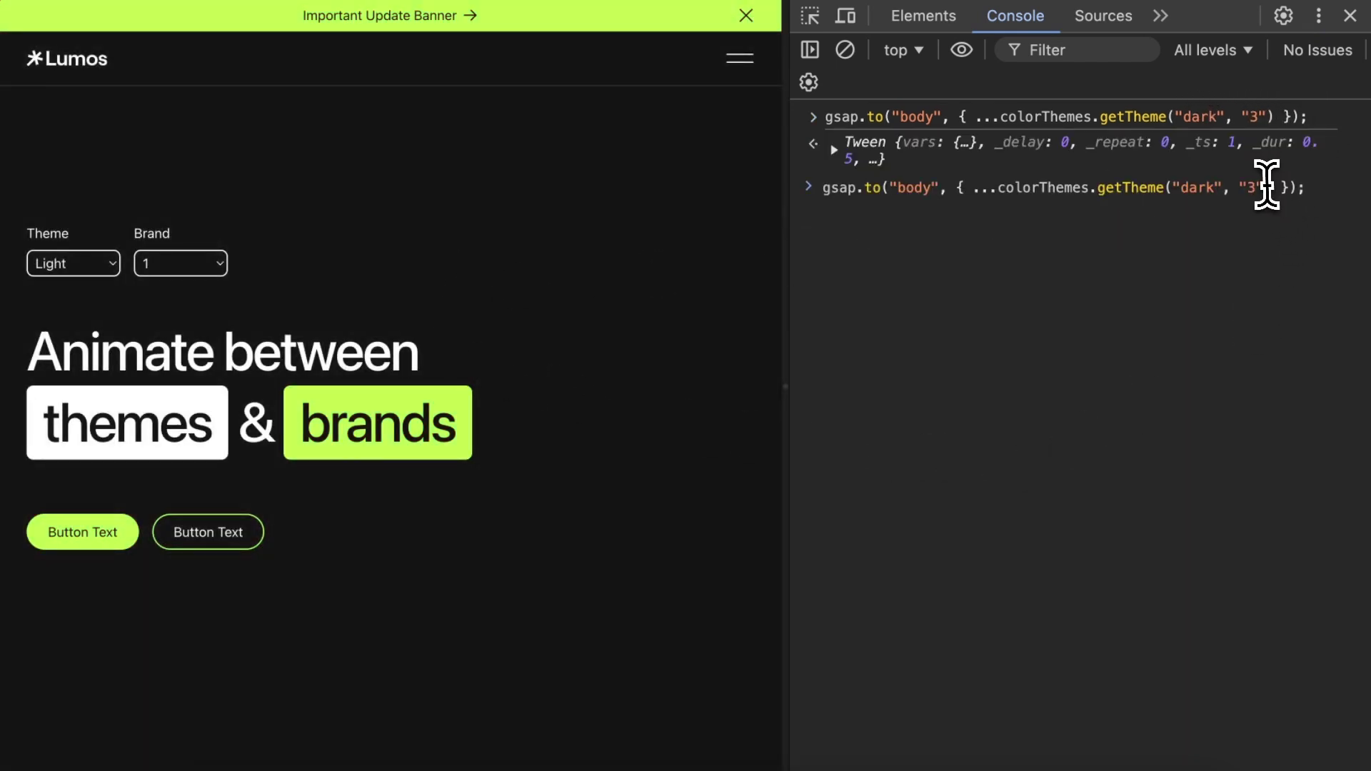
{"action": "left_click_drag", "start_coordinate": [1266, 187], "coordinate": [1245, 187]}
{"action": "key", "text": "BackSpace"}
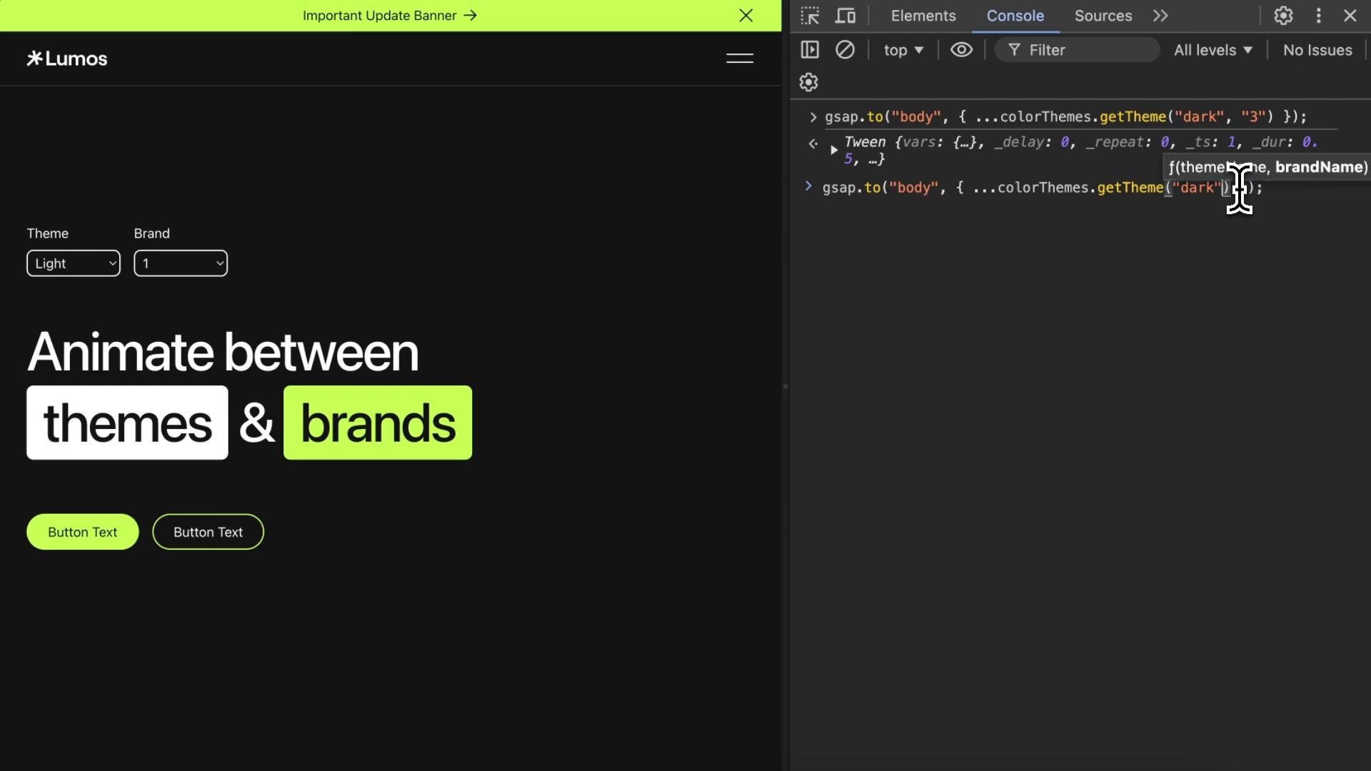
{"action": "left_click", "coordinate": [1321, 193]}
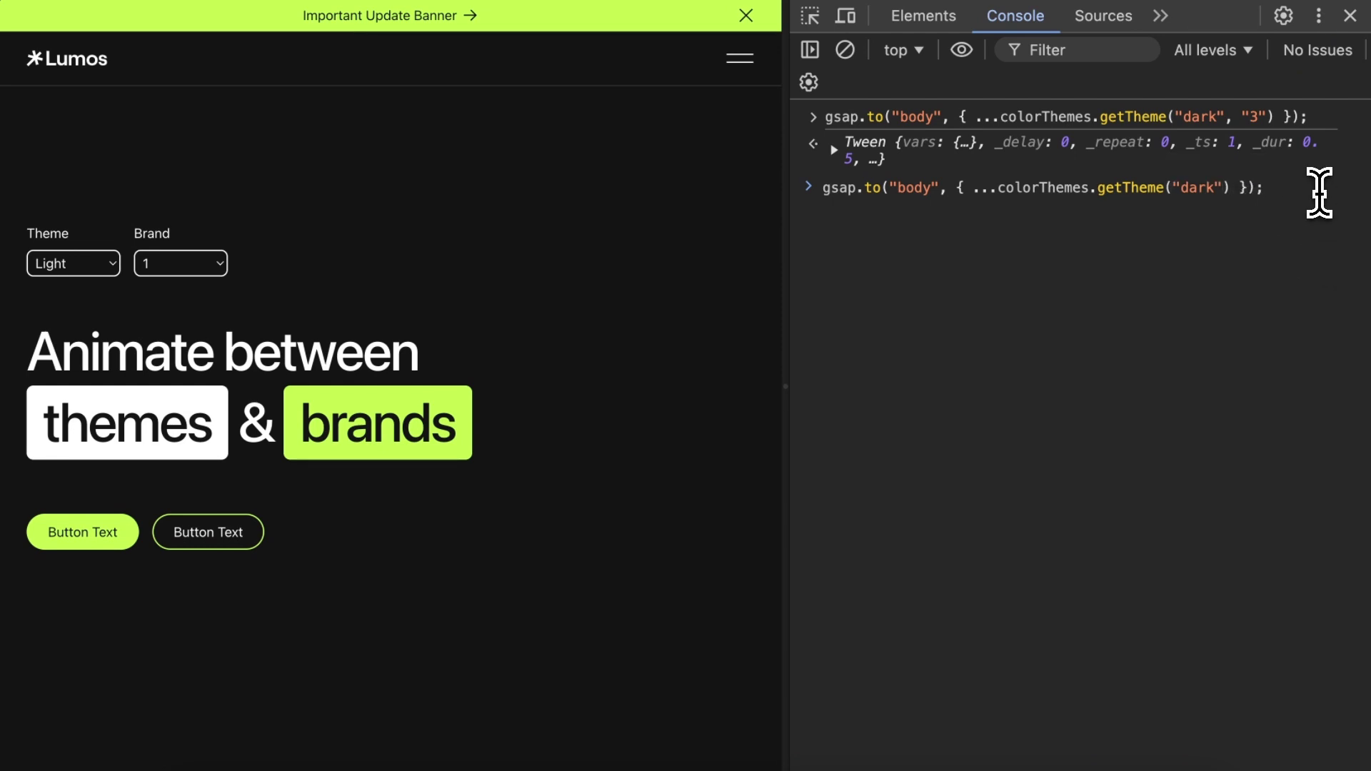
{"action": "key", "text": "Return"}
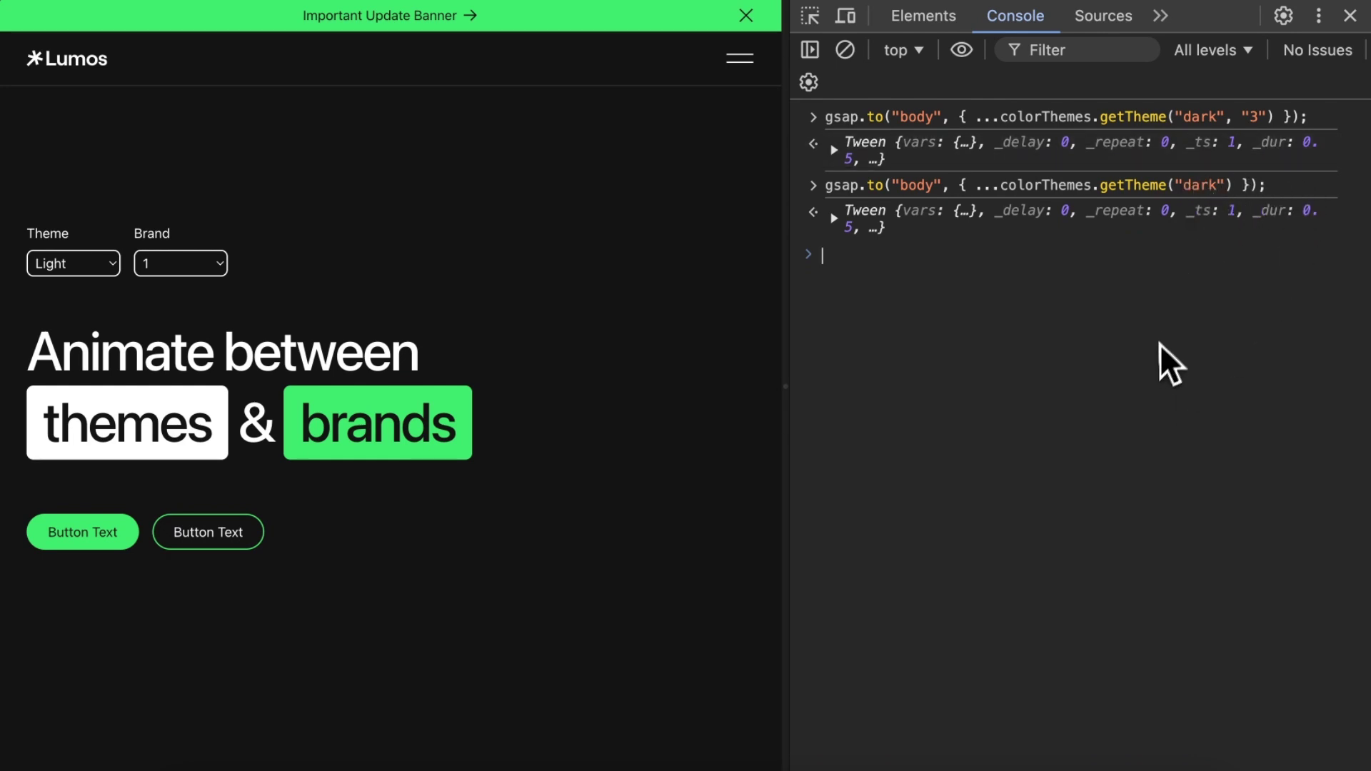
Step: Rerun it as getTheme() with no arguments to animate back to light
{"action": "key", "text": "Up"}
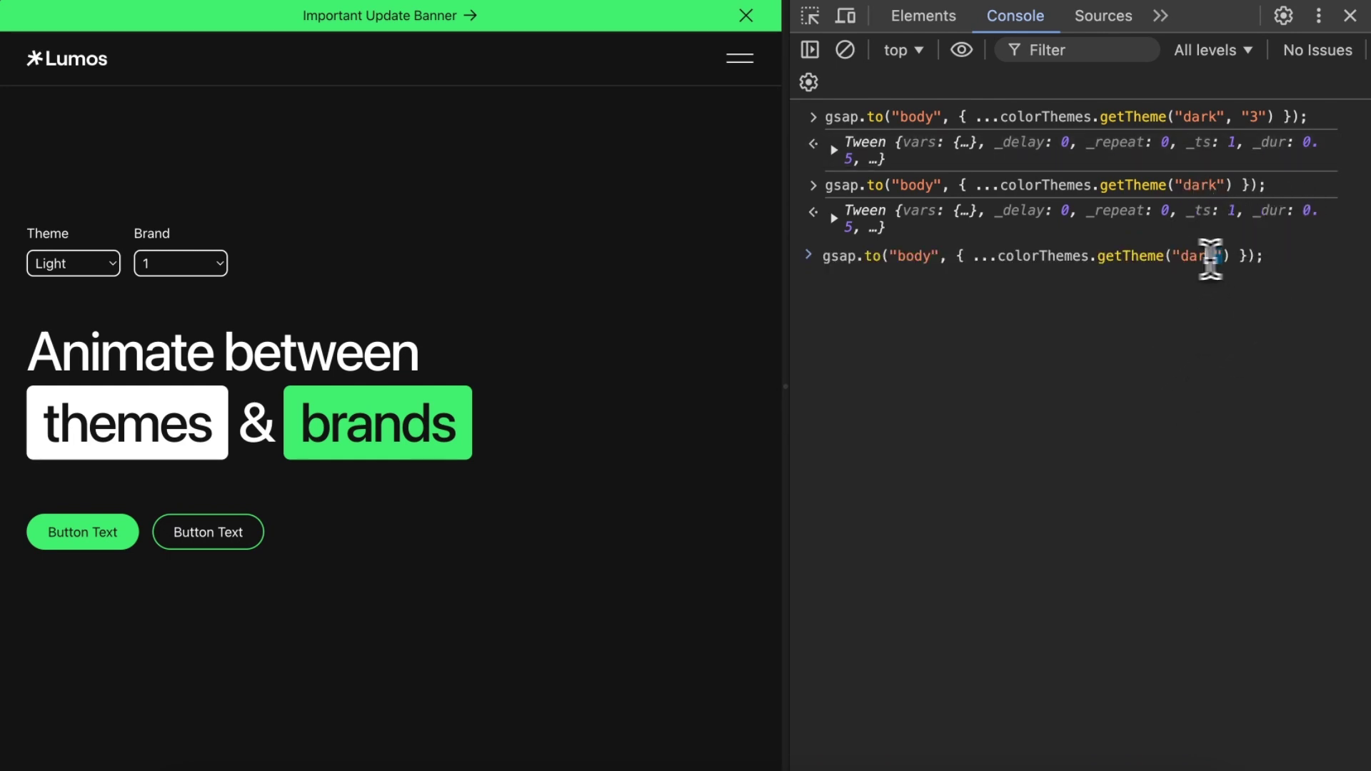
{"action": "left_click_drag", "start_coordinate": [1211, 258], "coordinate": [1179, 261]}
{"action": "key", "text": "BackSpace"}
{"action": "key", "text": "Return"}
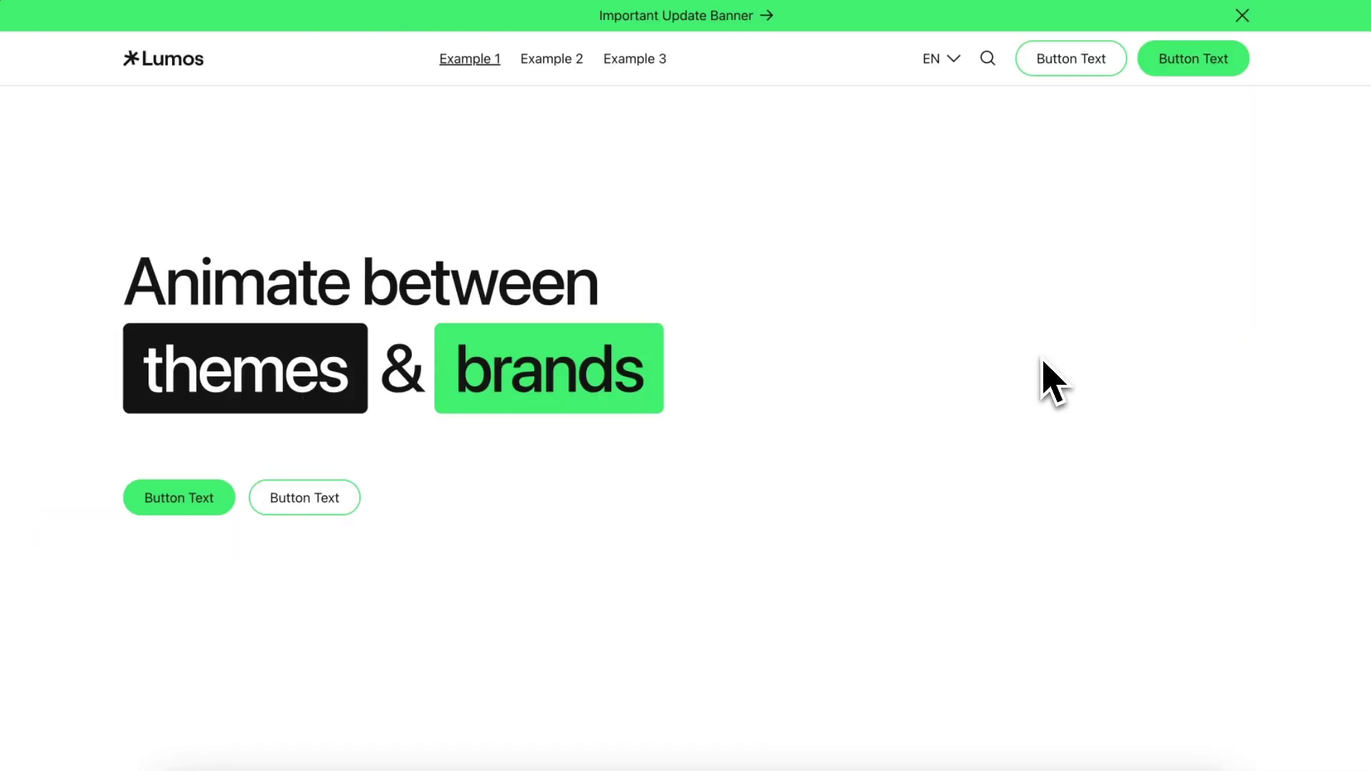
Step: Scroll the live site watching the header change theme, then return to the Webflow Designer
{"action": "scroll", "coordinate": [1044, 362], "scroll_direction": "down", "scroll_amount": 9}
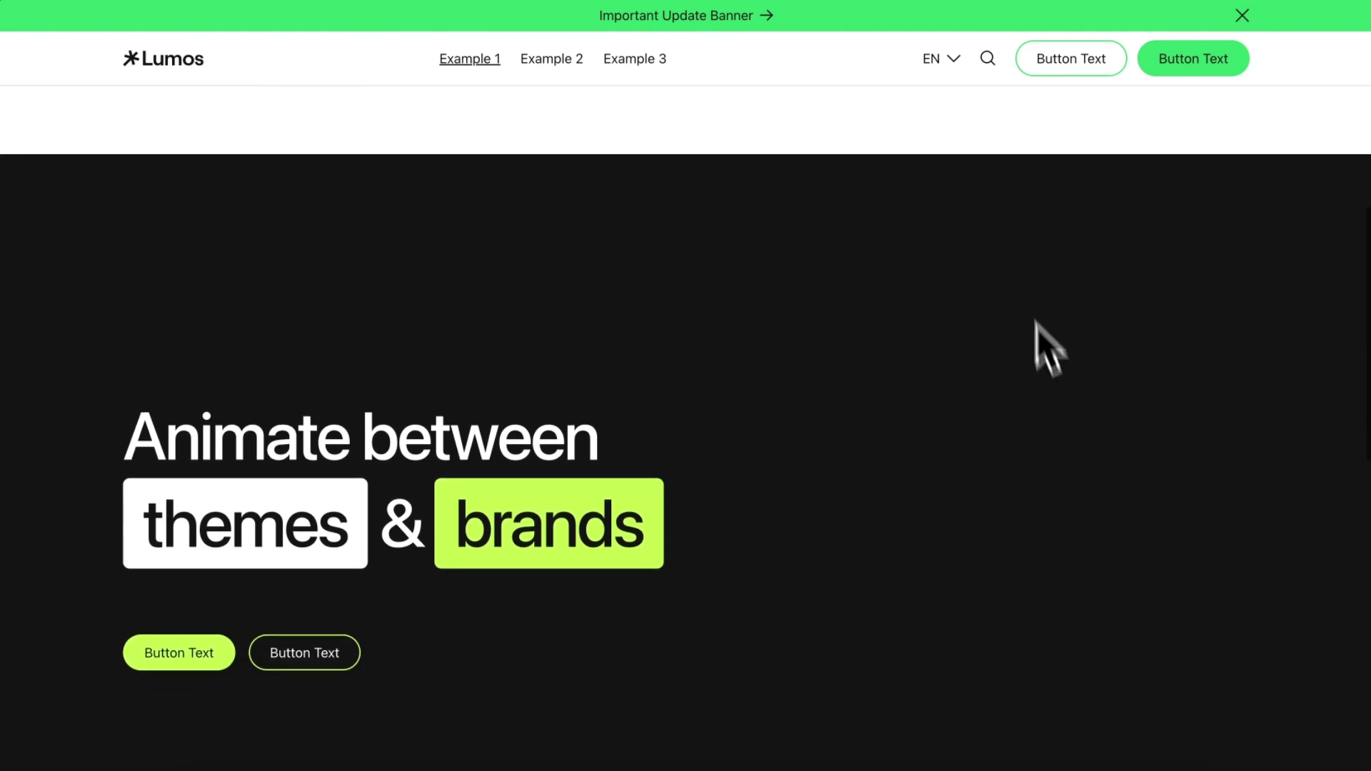
{"action": "scroll", "coordinate": [892, 286], "scroll_direction": "down", "scroll_amount": 1}
{"action": "scroll", "coordinate": [895, 288], "scroll_direction": "down", "scroll_amount": 1}
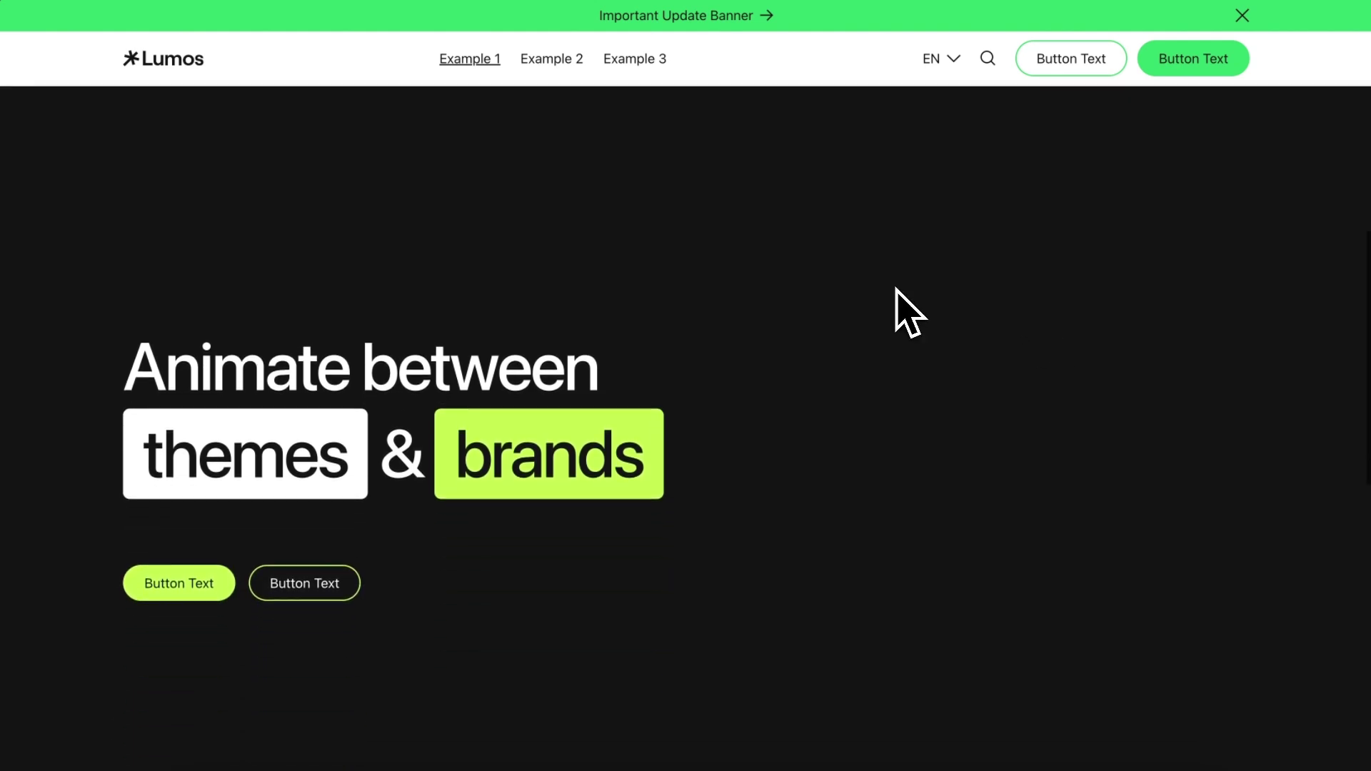
{"action": "scroll", "coordinate": [896, 289], "scroll_direction": "down", "scroll_amount": 10}
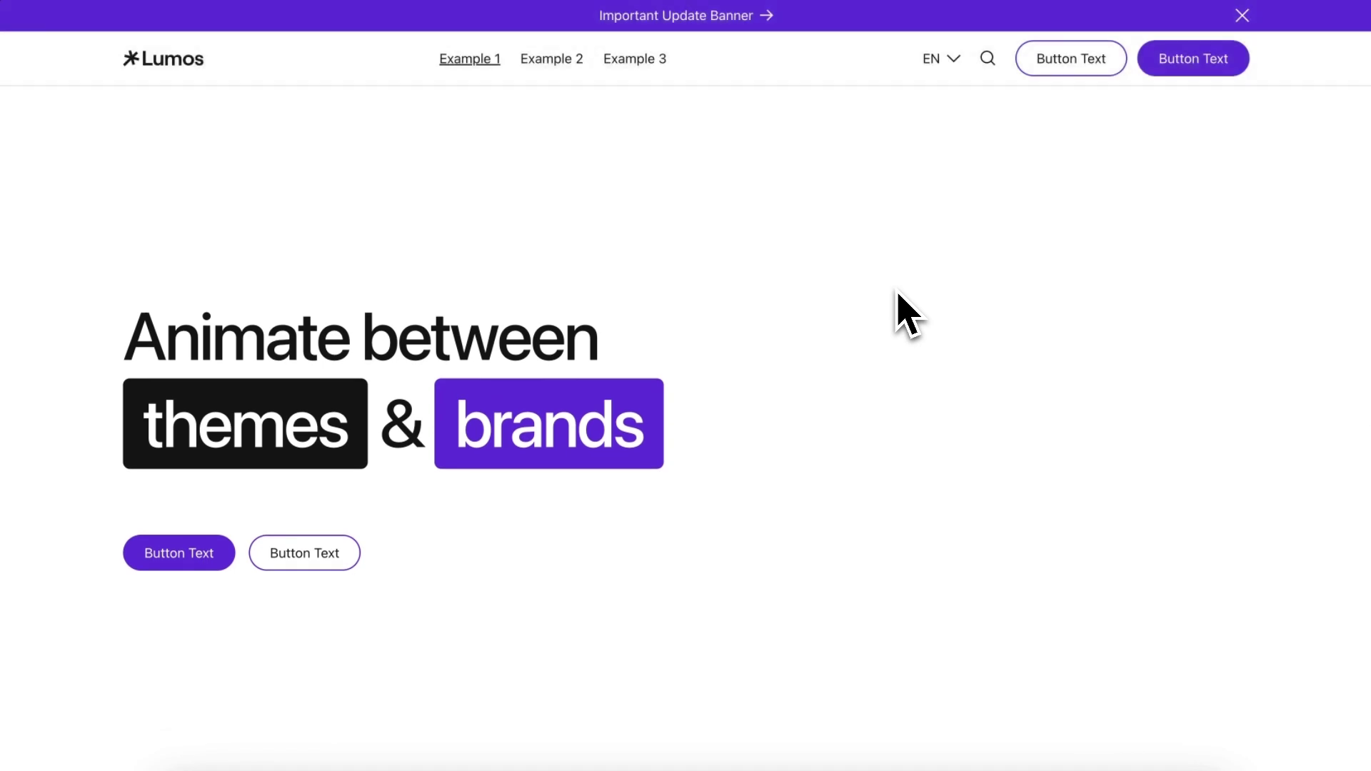
{"action": "left_click", "coordinate": [24, 120]}
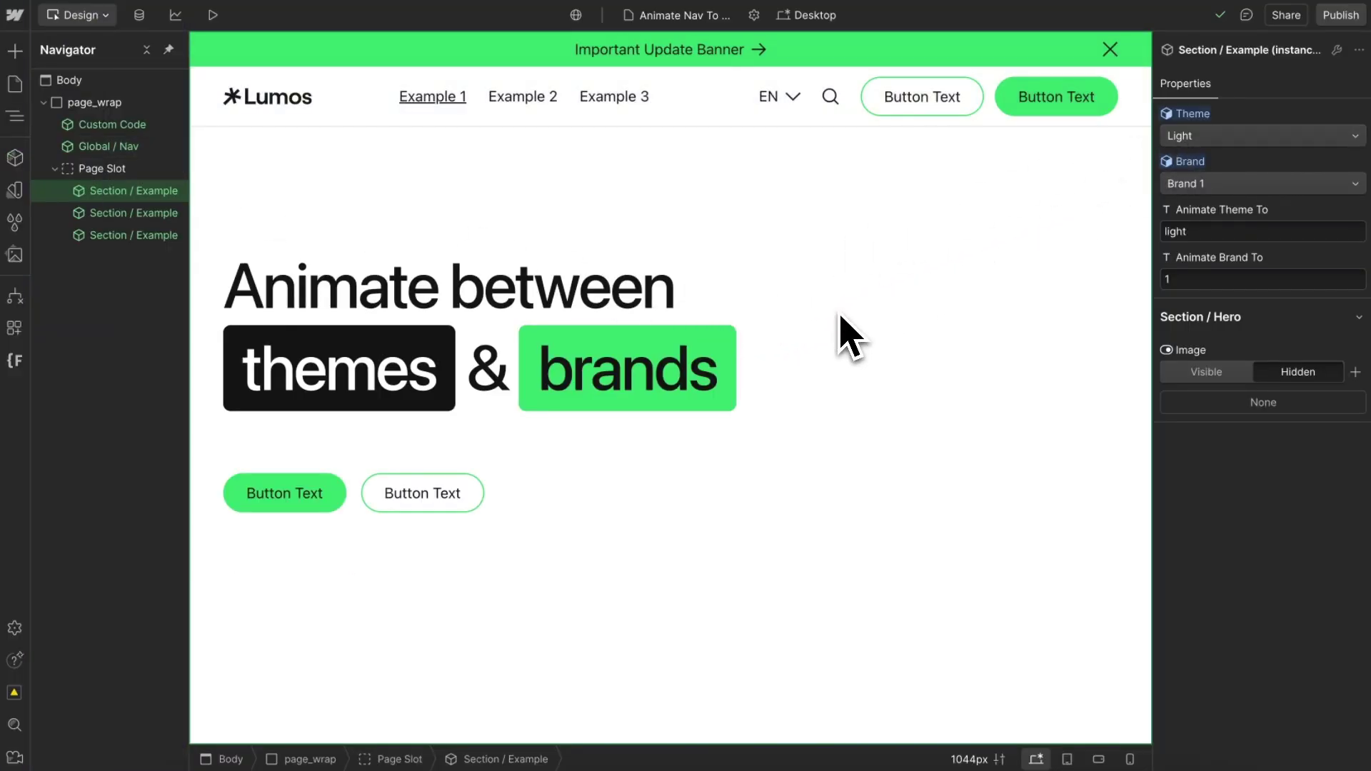
{"action": "scroll", "coordinate": [850, 340], "scroll_direction": "down", "scroll_amount": 2}
{"action": "left_click", "coordinate": [1225, 135]}
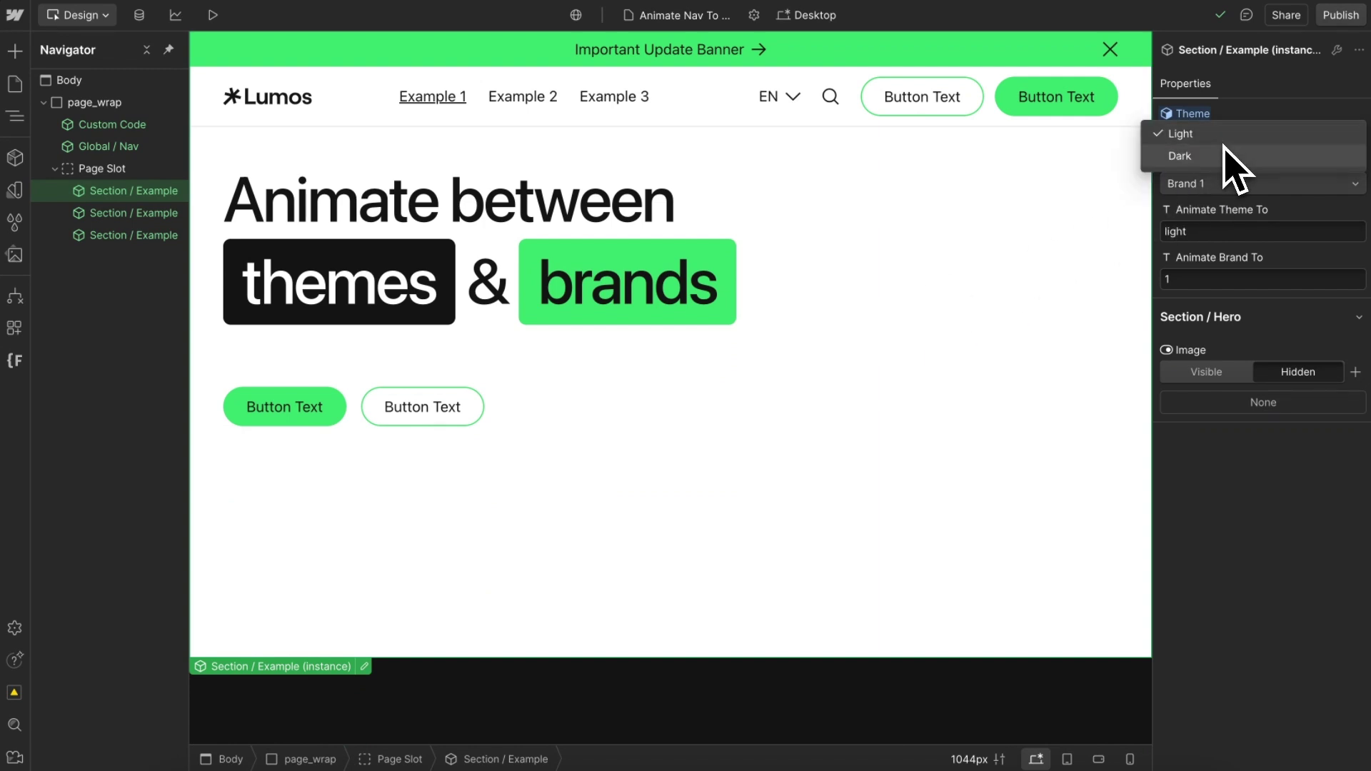
{"action": "left_click", "coordinate": [1224, 152]}
{"action": "left_click", "coordinate": [1210, 185]}
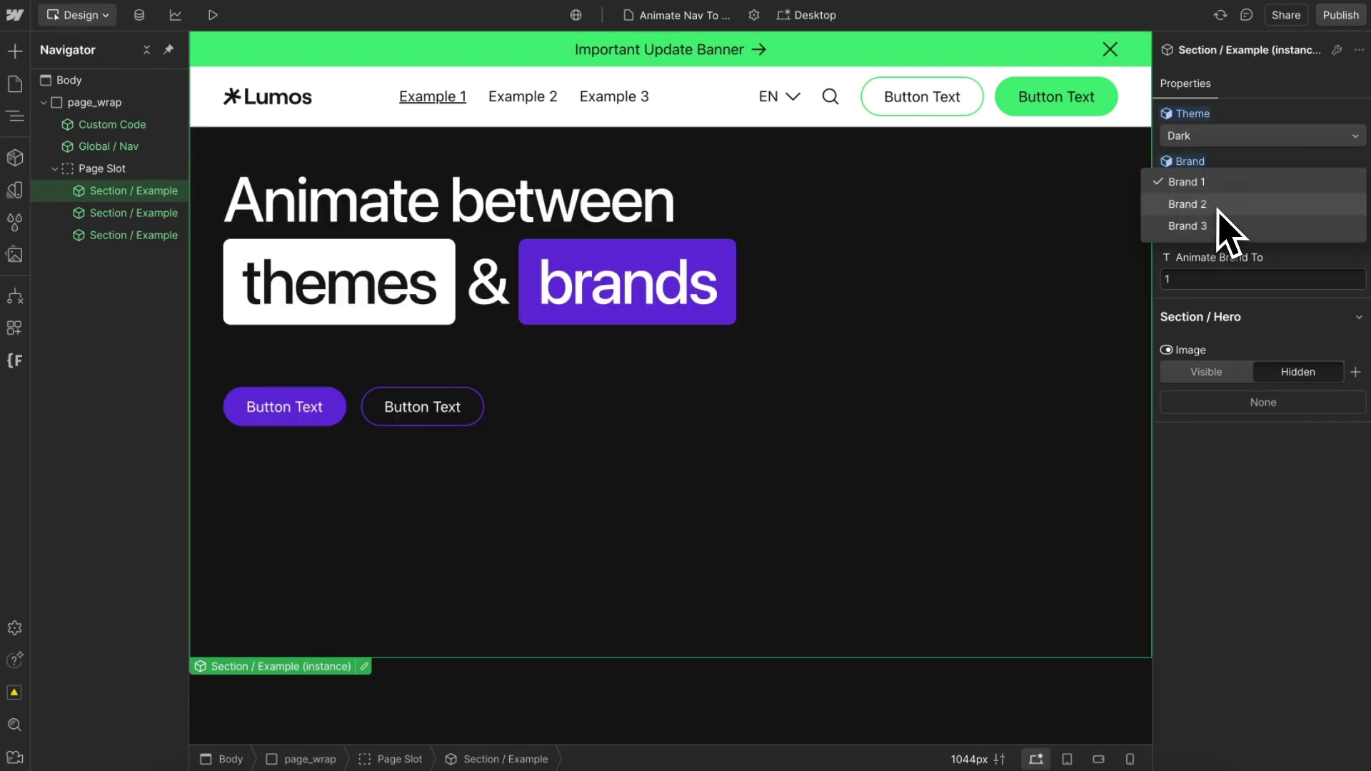
{"action": "left_click", "coordinate": [1224, 180]}
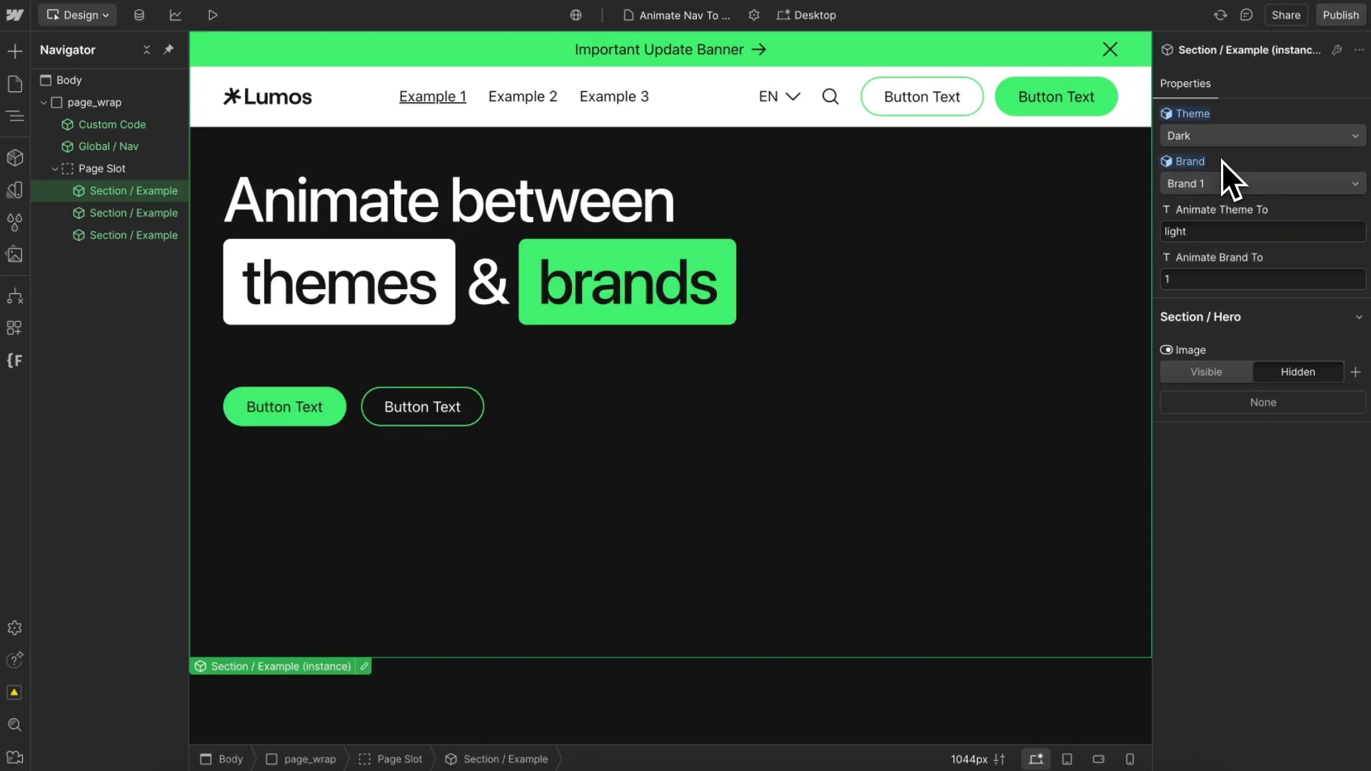
{"action": "left_click", "coordinate": [1214, 137]}
{"action": "left_click", "coordinate": [1212, 114]}
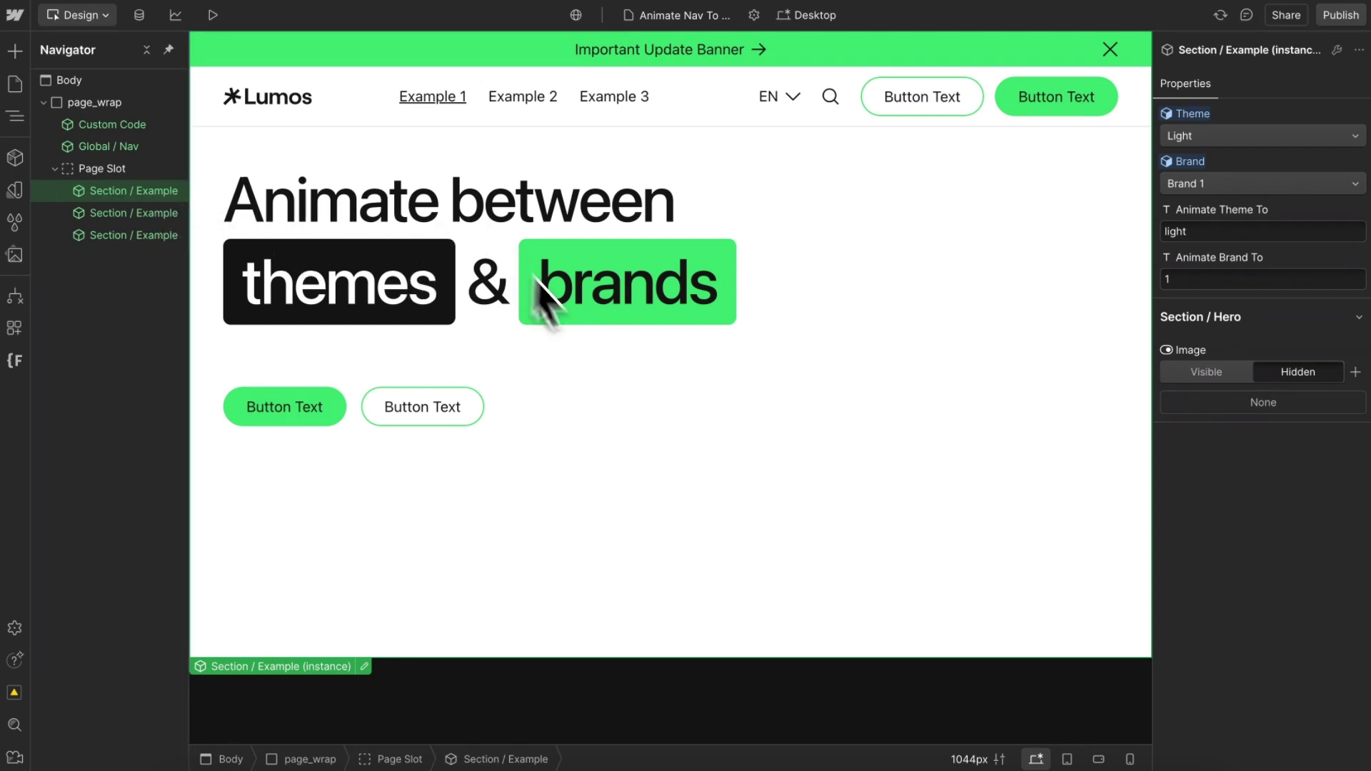
{"action": "double_click", "coordinate": [159, 214]}
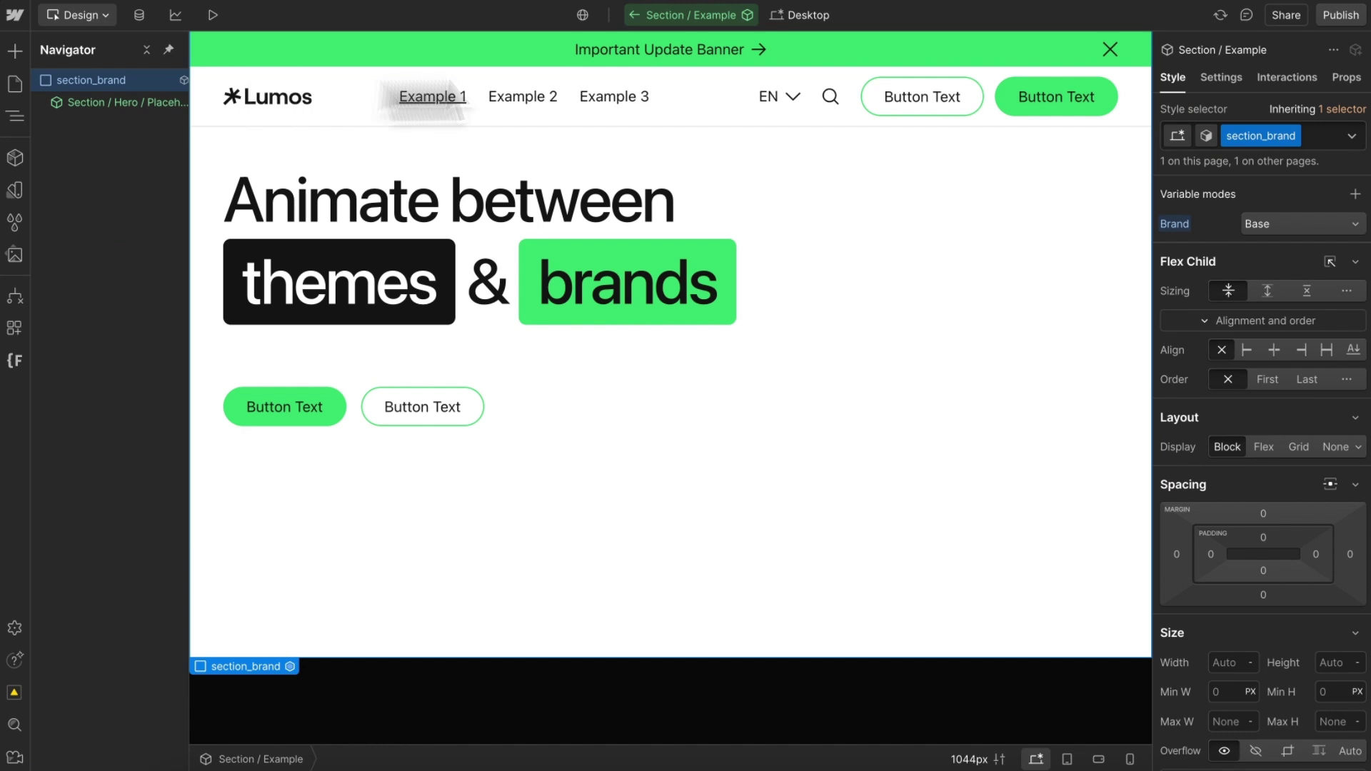
{"action": "left_click", "coordinate": [1223, 90]}
{"action": "left_click", "coordinate": [1257, 348]}
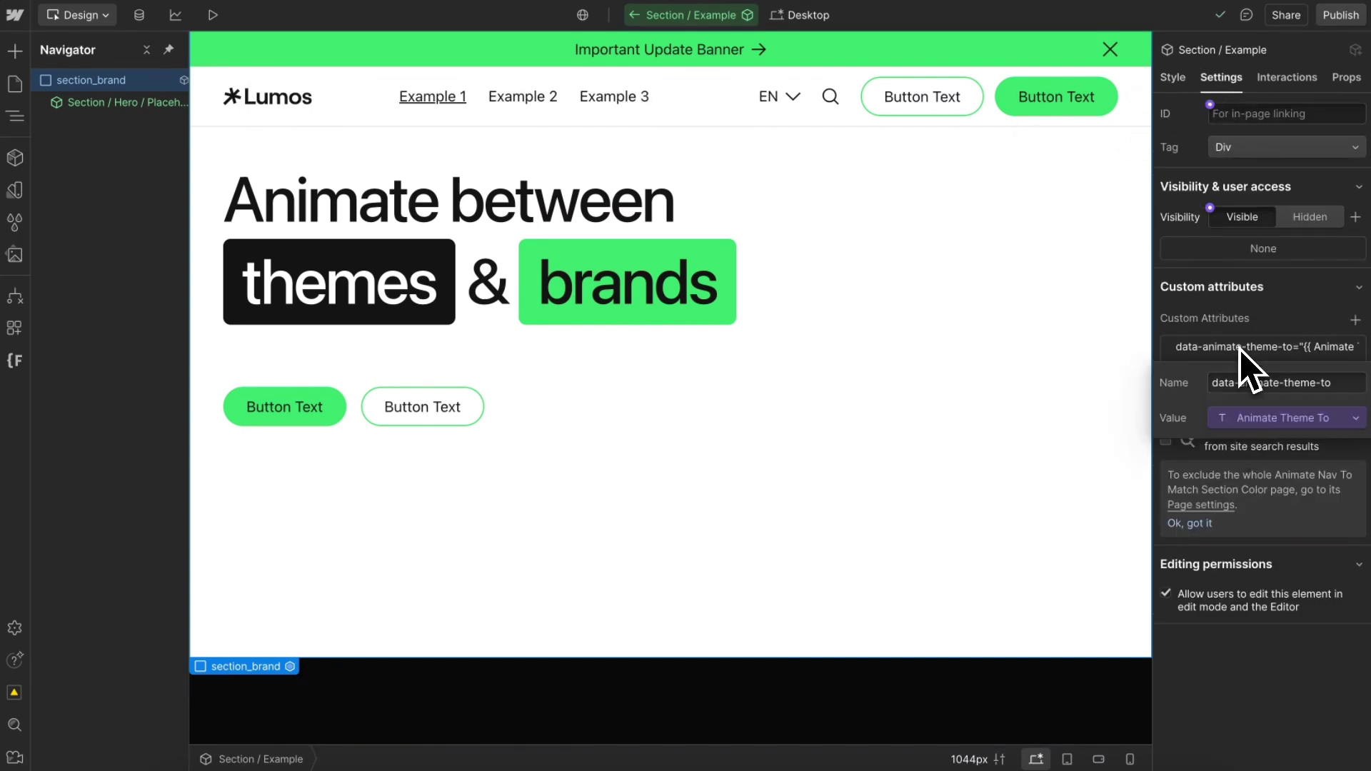
{"action": "left_click_drag", "start_coordinate": [1352, 391], "coordinate": [1166, 392]}
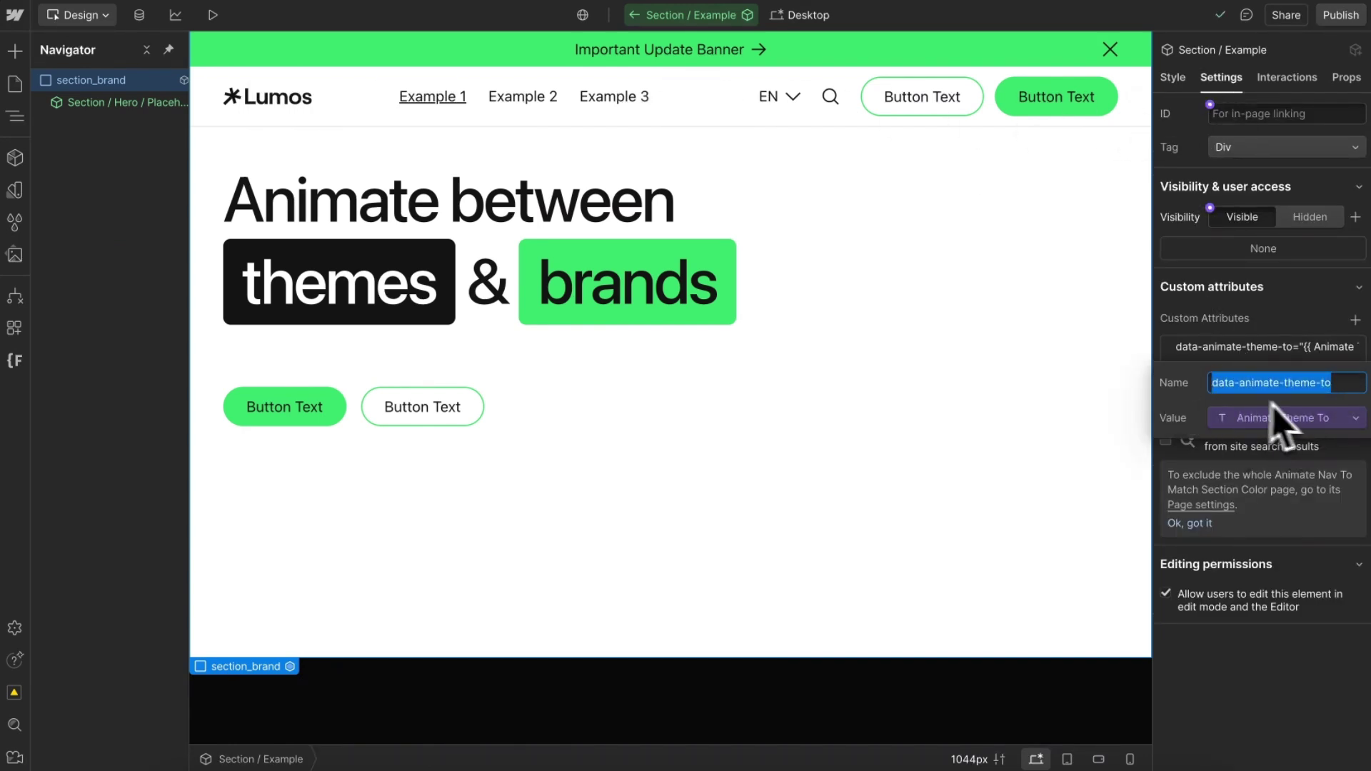
{"action": "left_click", "coordinate": [1294, 331]}
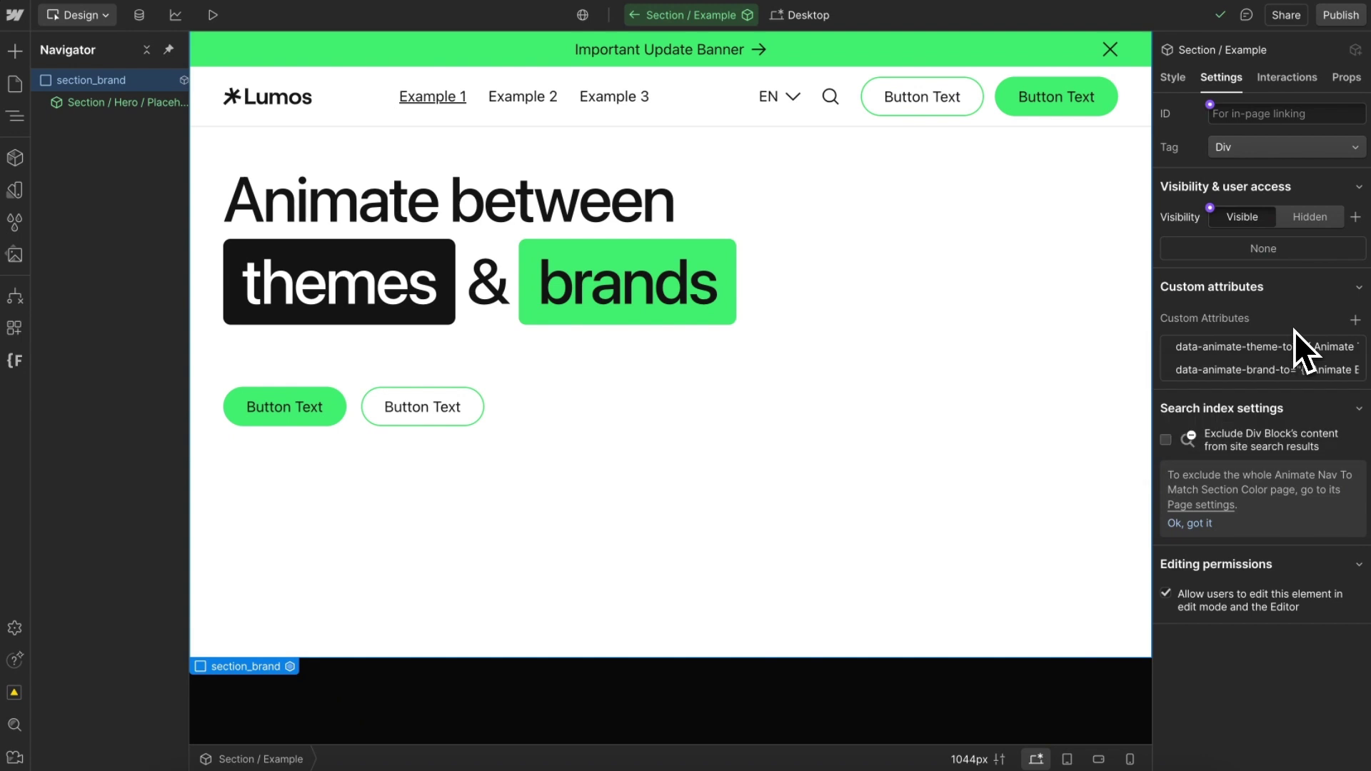
{"action": "left_click", "coordinate": [1242, 371]}
{"action": "left_click_drag", "start_coordinate": [1335, 406], "coordinate": [1171, 413]}
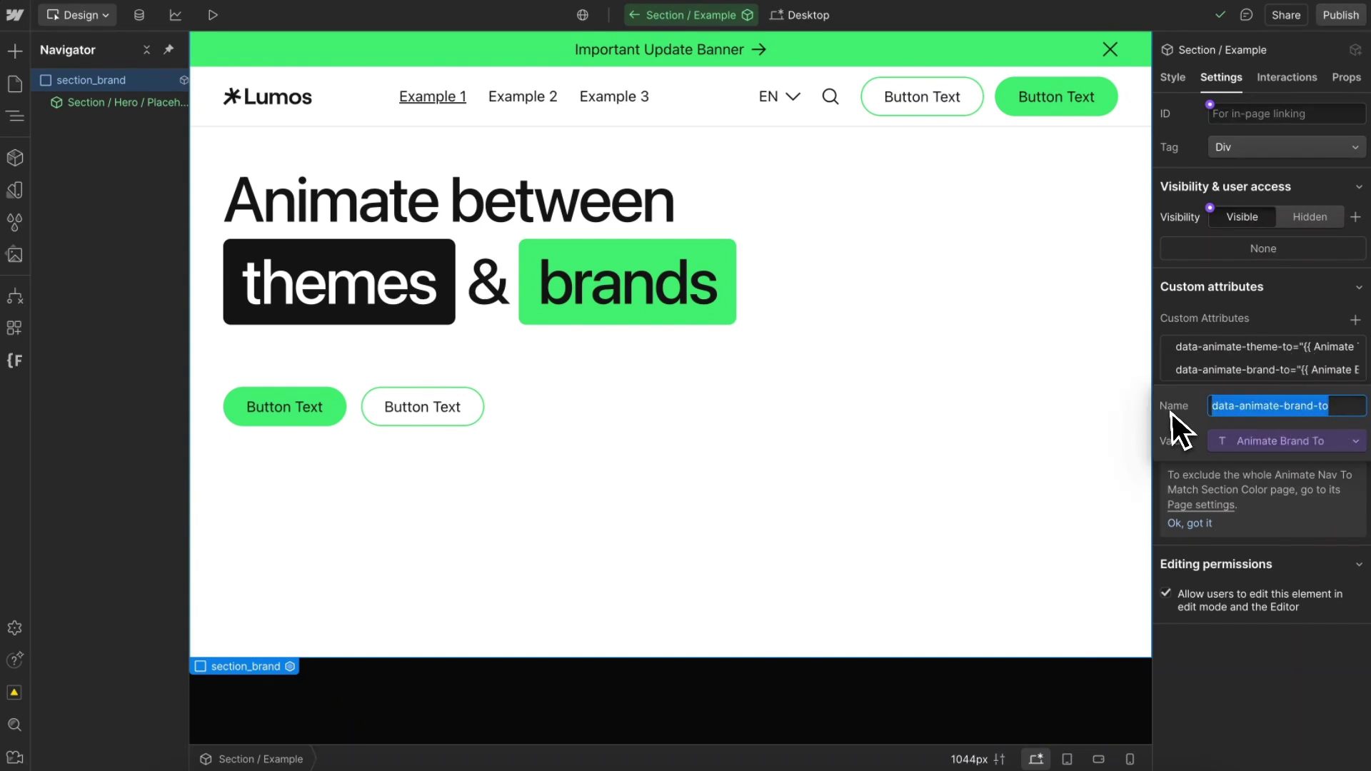
{"action": "left_click", "coordinate": [1293, 473]}
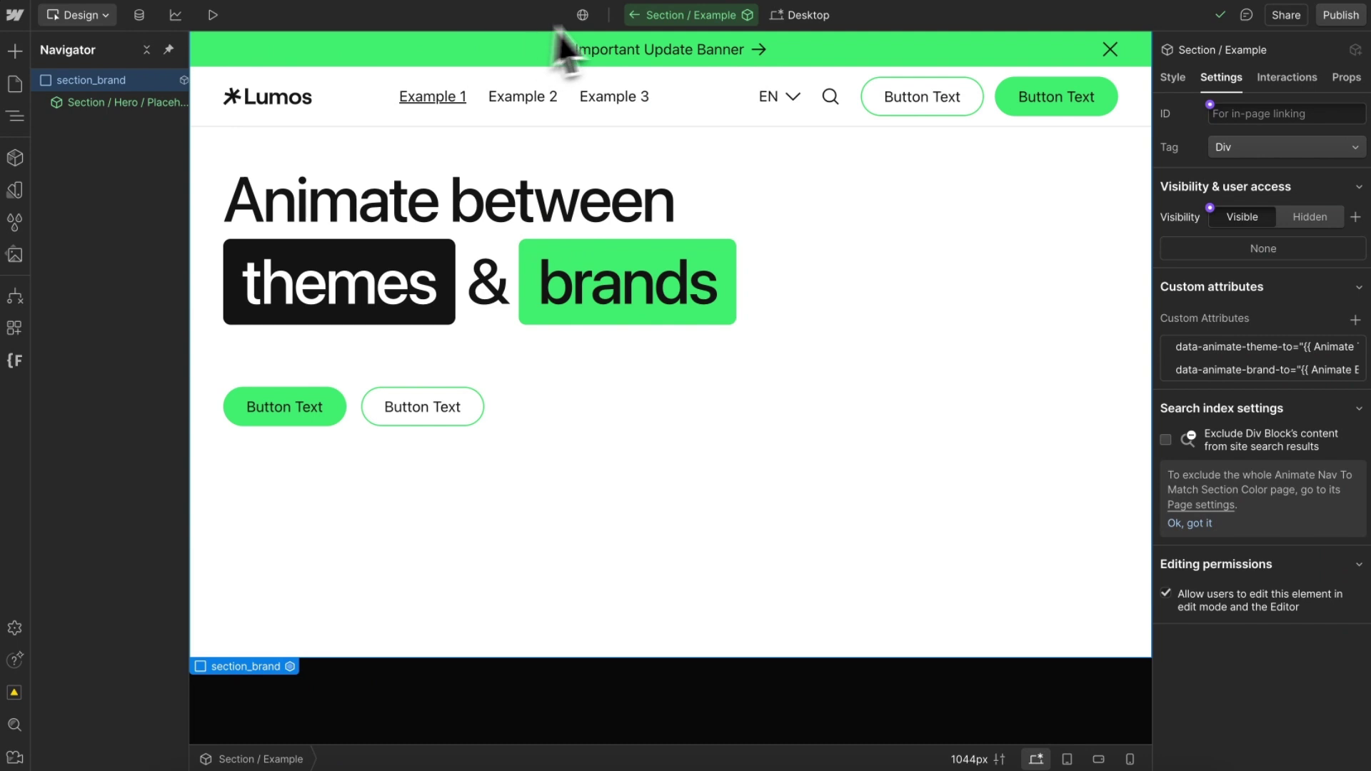
{"action": "left_click", "coordinate": [649, 15]}
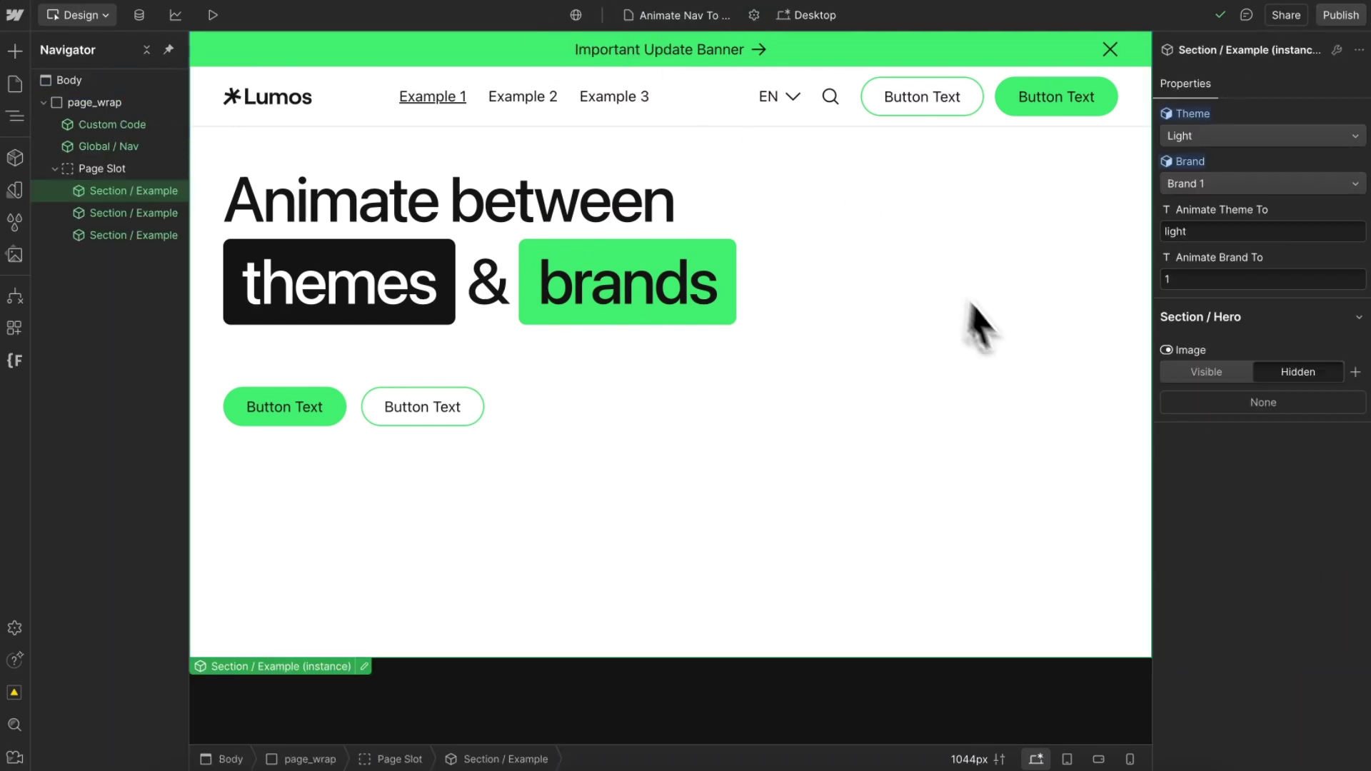
{"action": "left_click", "coordinate": [1197, 233]}
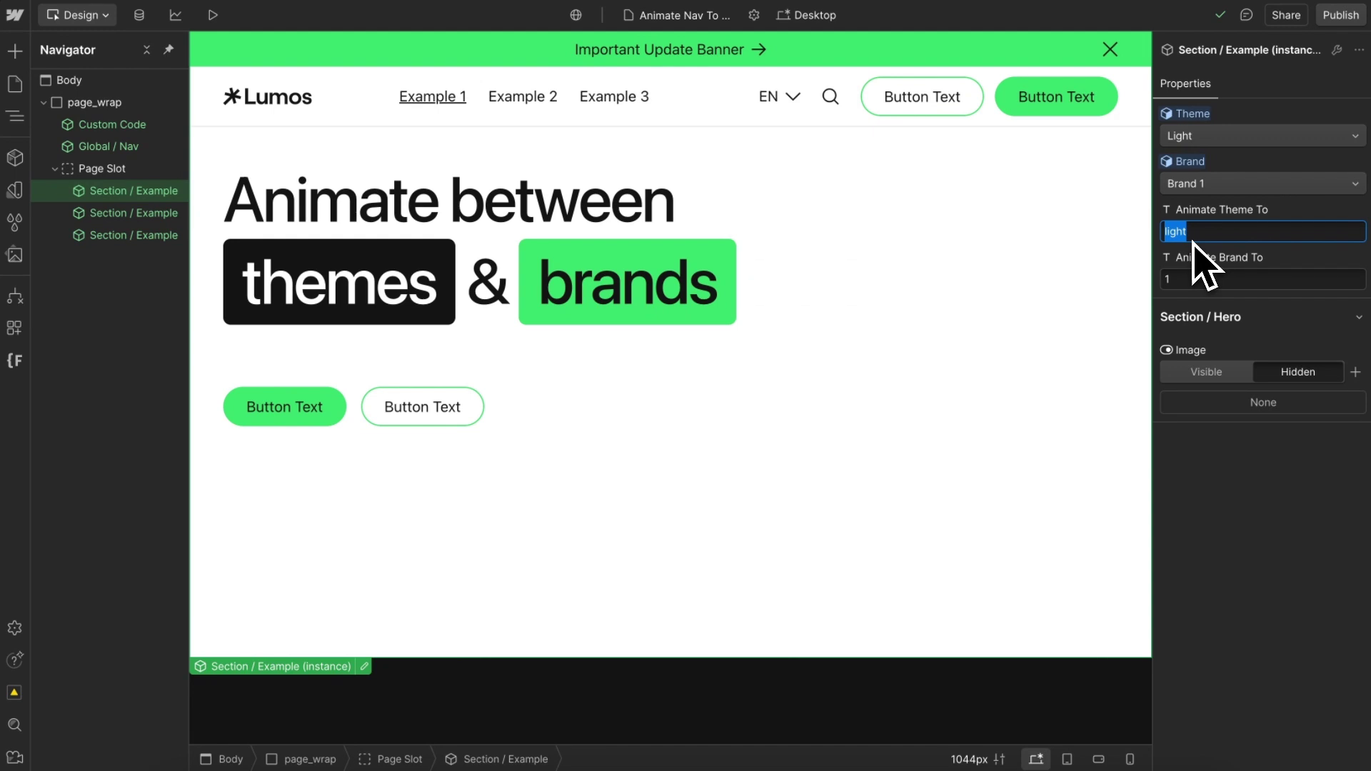
{"action": "left_click", "coordinate": [1196, 280]}
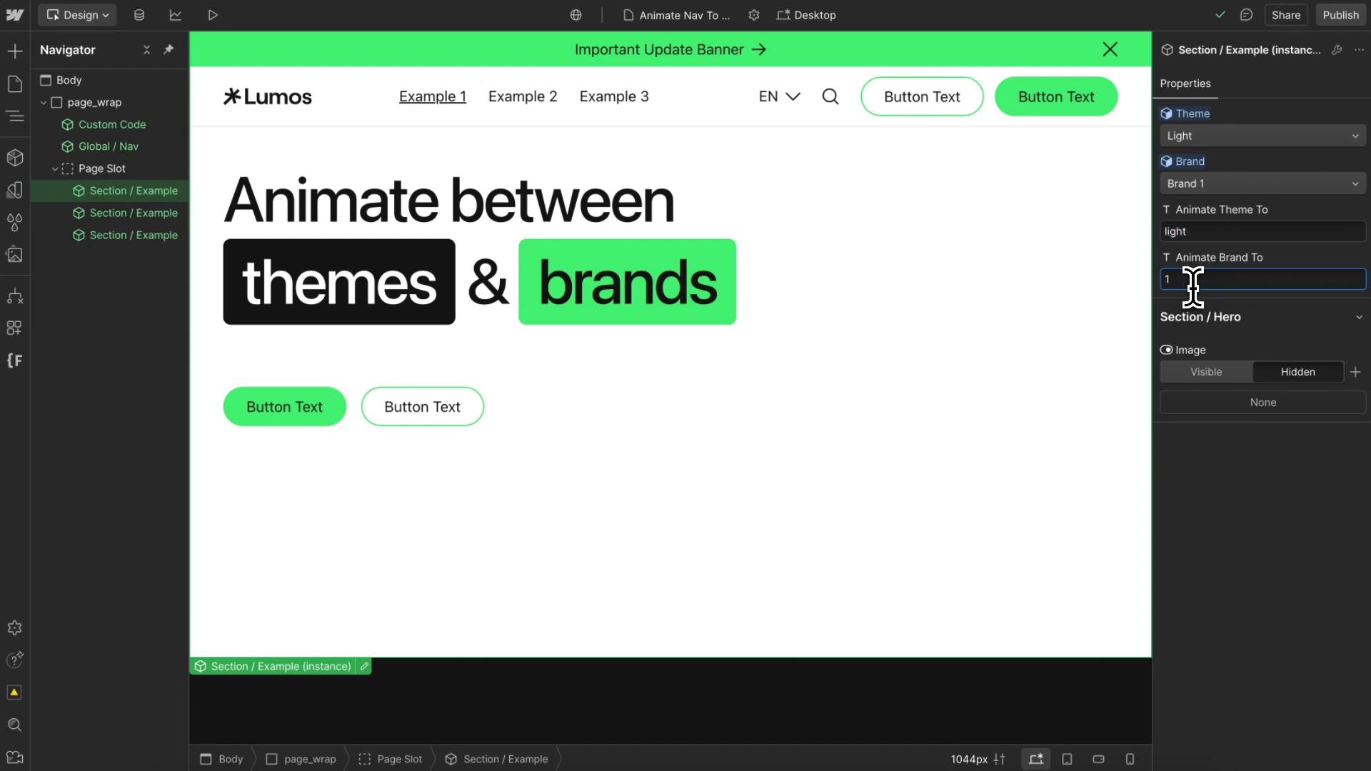
{"action": "scroll", "coordinate": [1014, 325], "scroll_direction": "down", "scroll_amount": 5}
{"action": "left_click", "coordinate": [892, 339]}
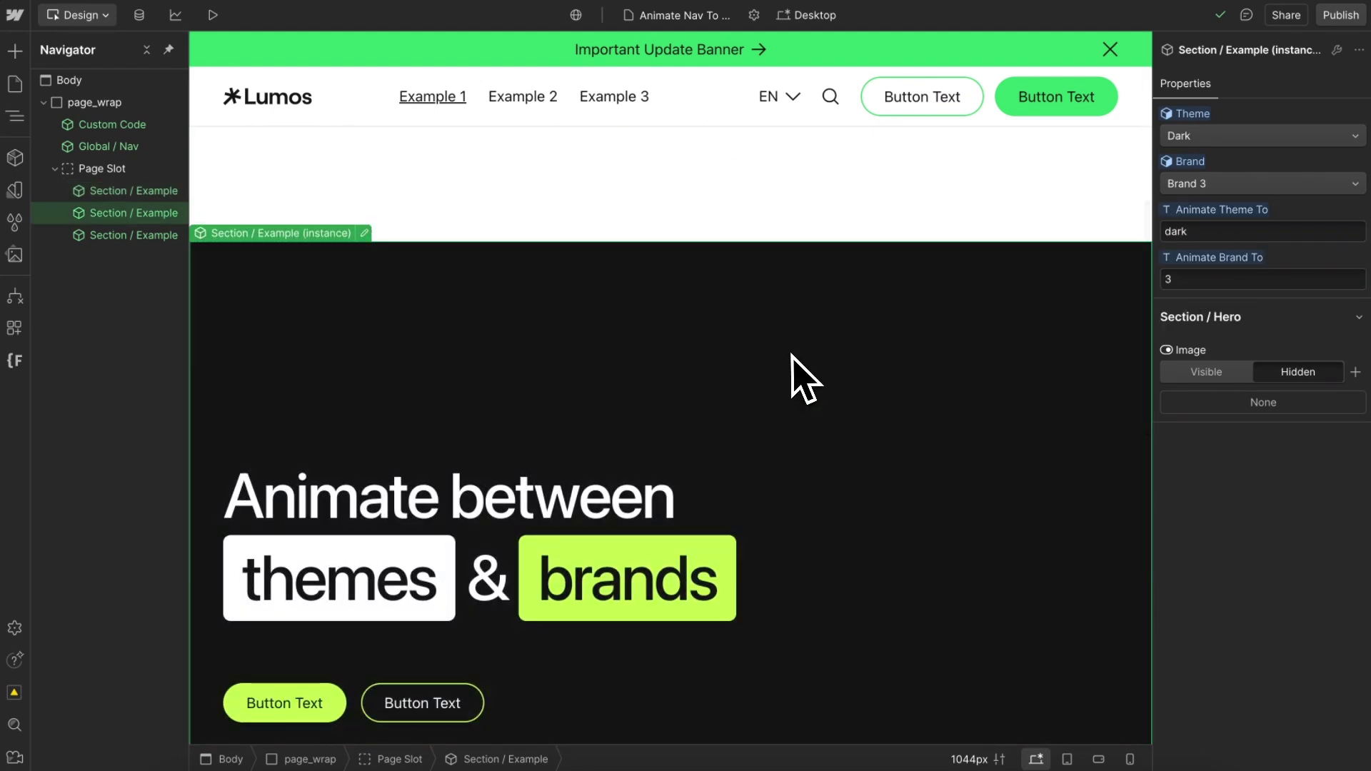
{"action": "left_click", "coordinate": [1182, 231]}
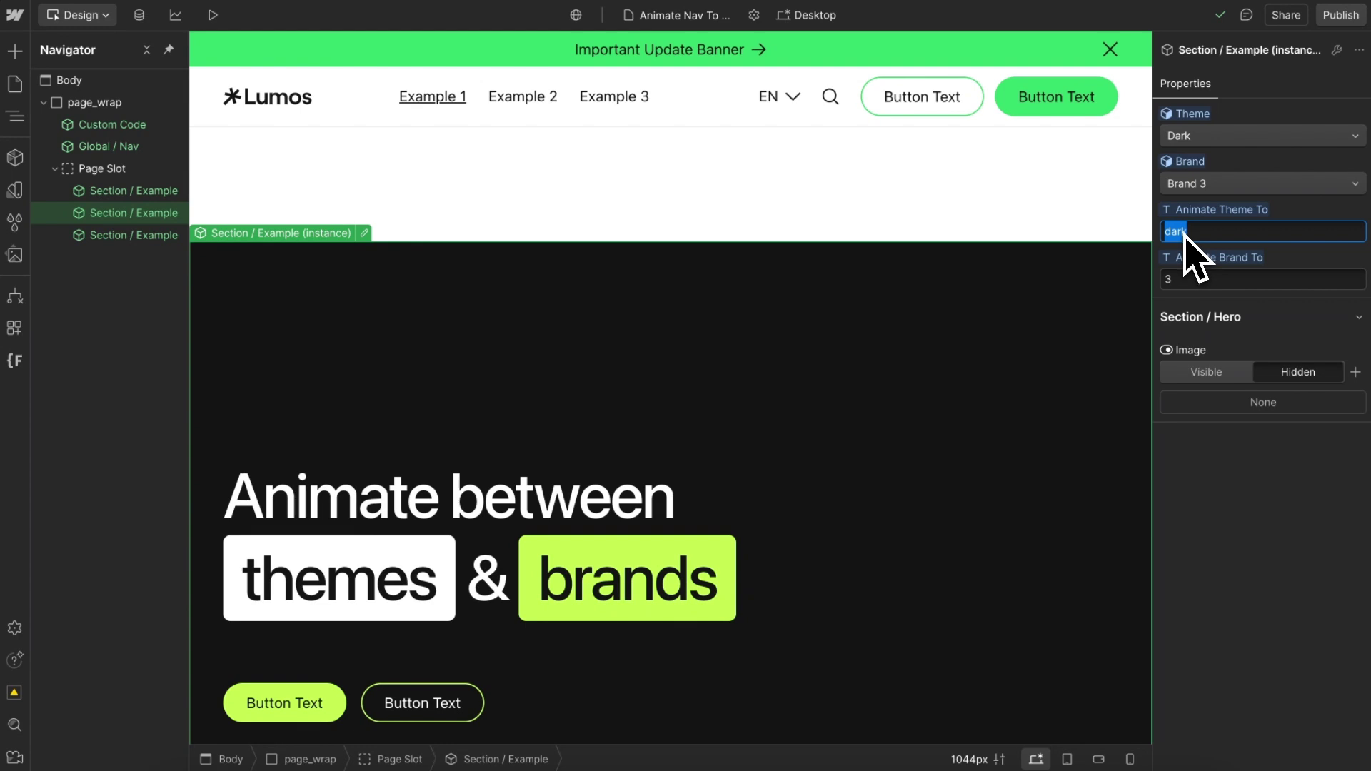
{"action": "scroll", "coordinate": [1036, 322], "scroll_direction": "down", "scroll_amount": 1}
{"action": "left_click", "coordinate": [1215, 280]}
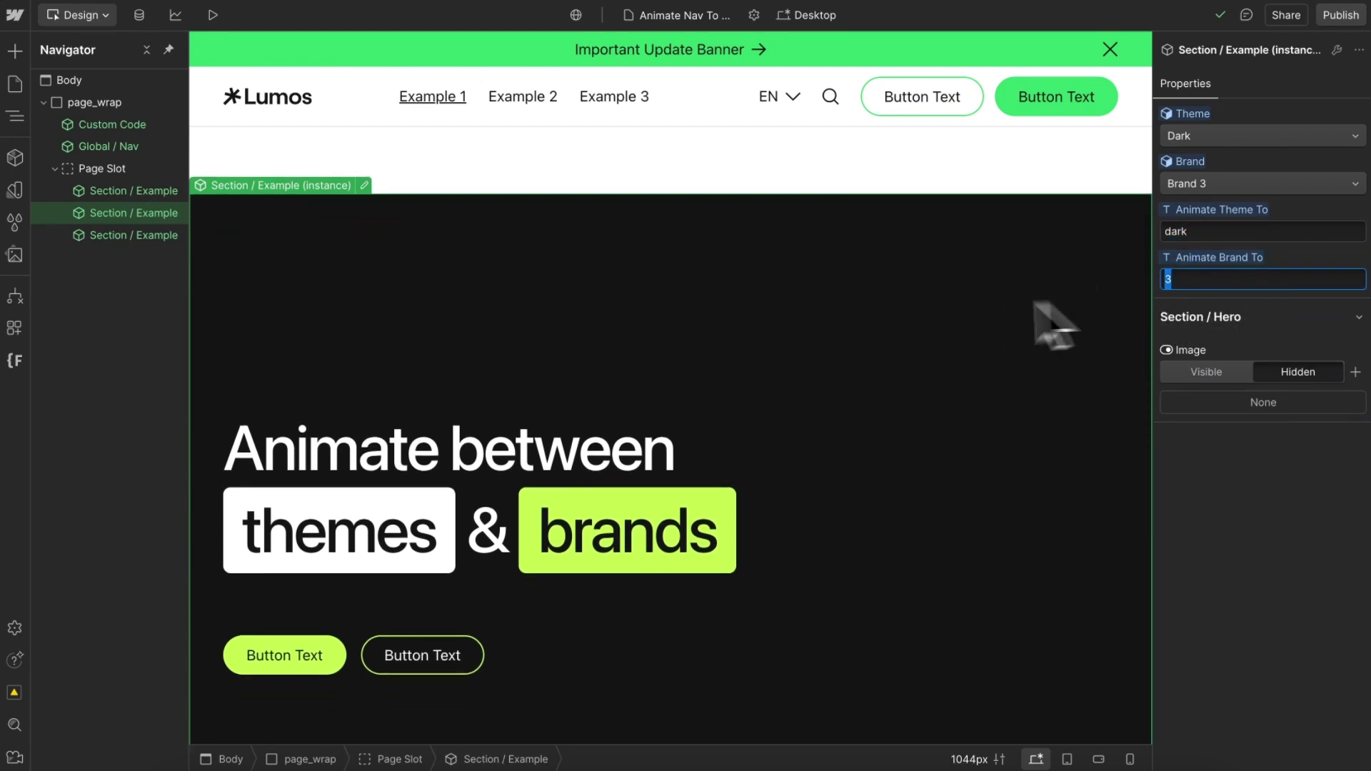
{"action": "scroll", "coordinate": [1000, 325], "scroll_direction": "down", "scroll_amount": 1}
{"action": "left_click", "coordinate": [16, 84]}
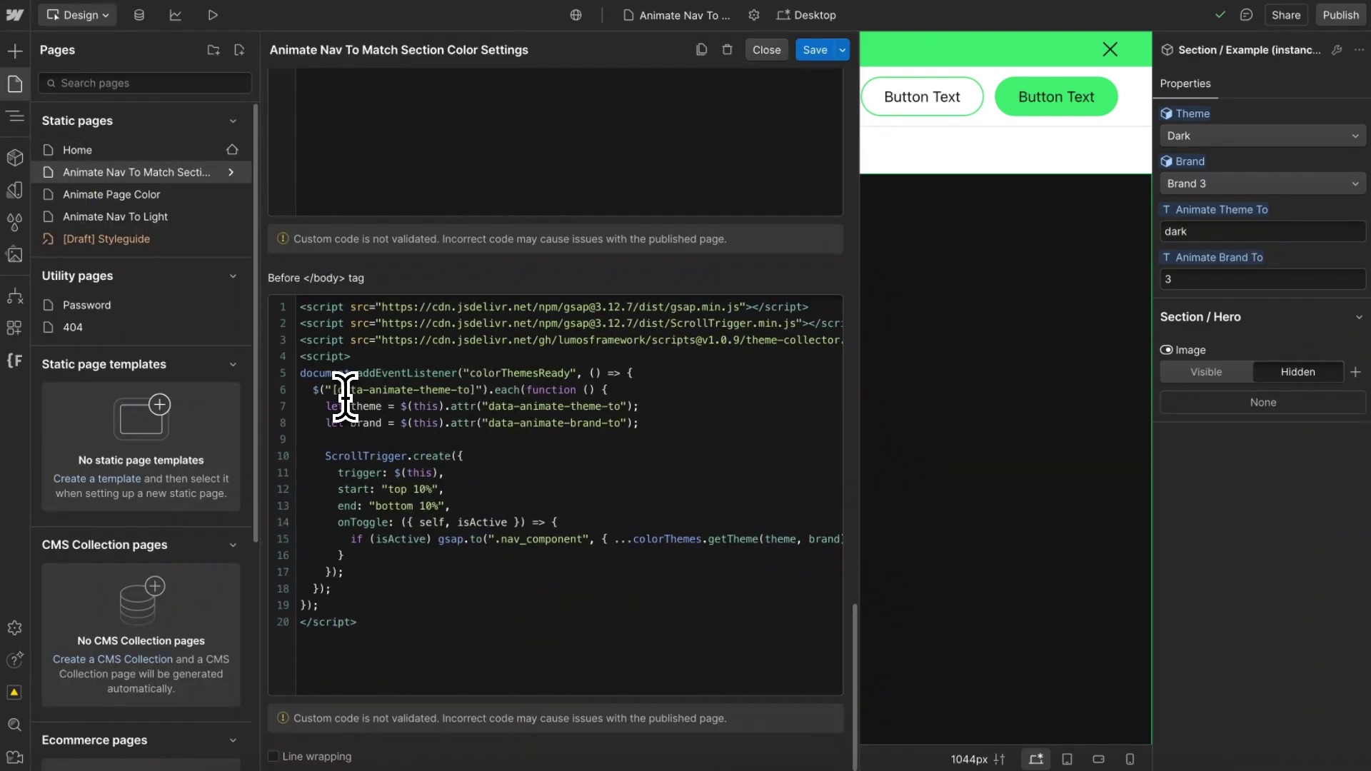
Step: Highlight the script's data-animate-theme-to selector, trigger start setting and getTheme arguments
{"action": "left_click_drag", "start_coordinate": [339, 392], "coordinate": [464, 392]}
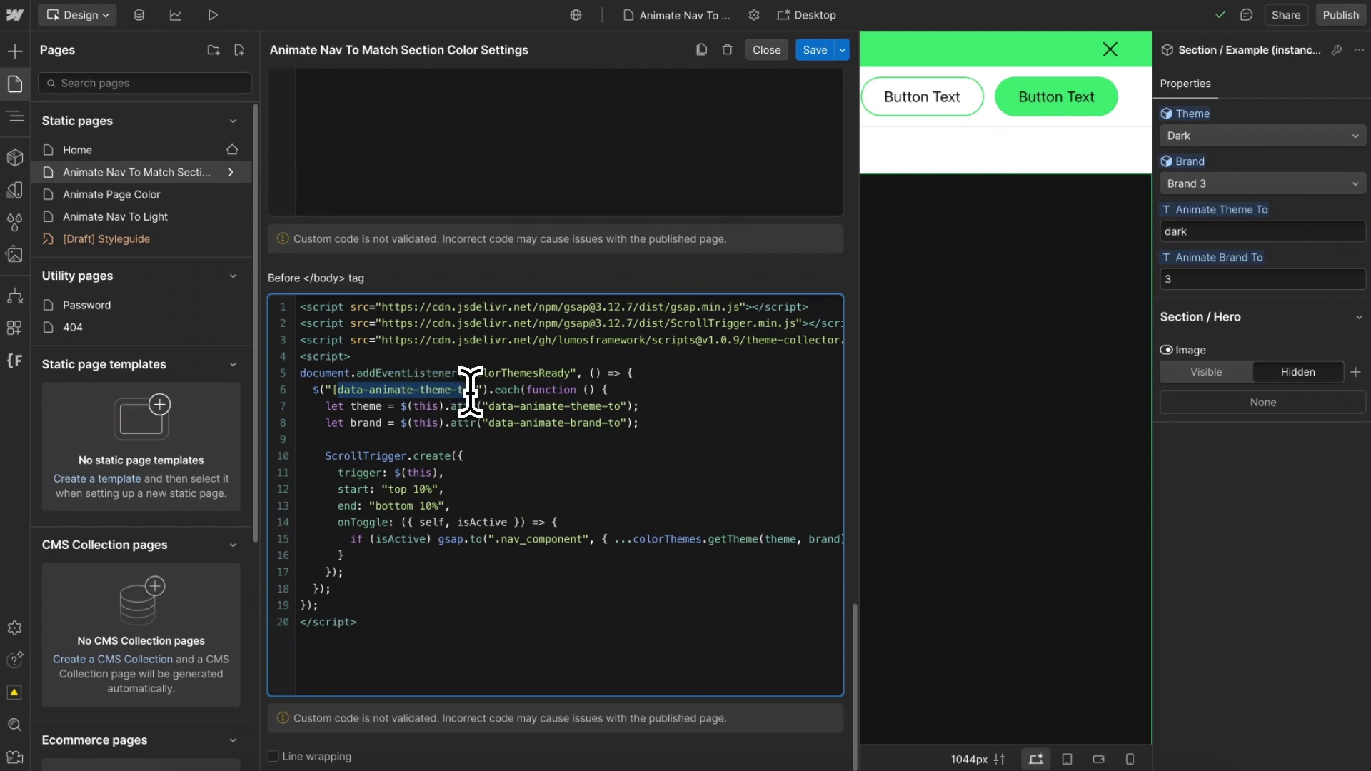
{"action": "left_click_drag", "start_coordinate": [389, 491], "coordinate": [402, 490]}
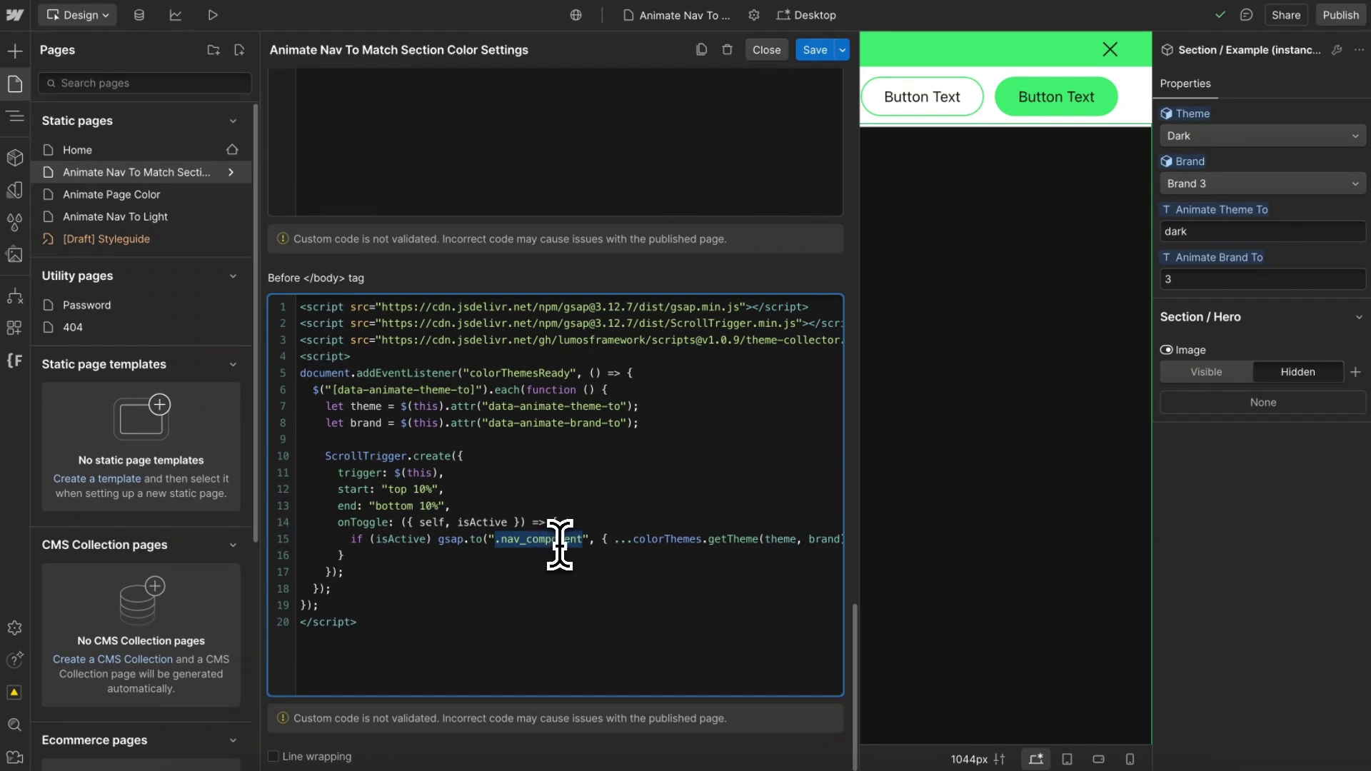
{"action": "scroll", "coordinate": [588, 489], "scroll_direction": "right", "scroll_amount": 3}
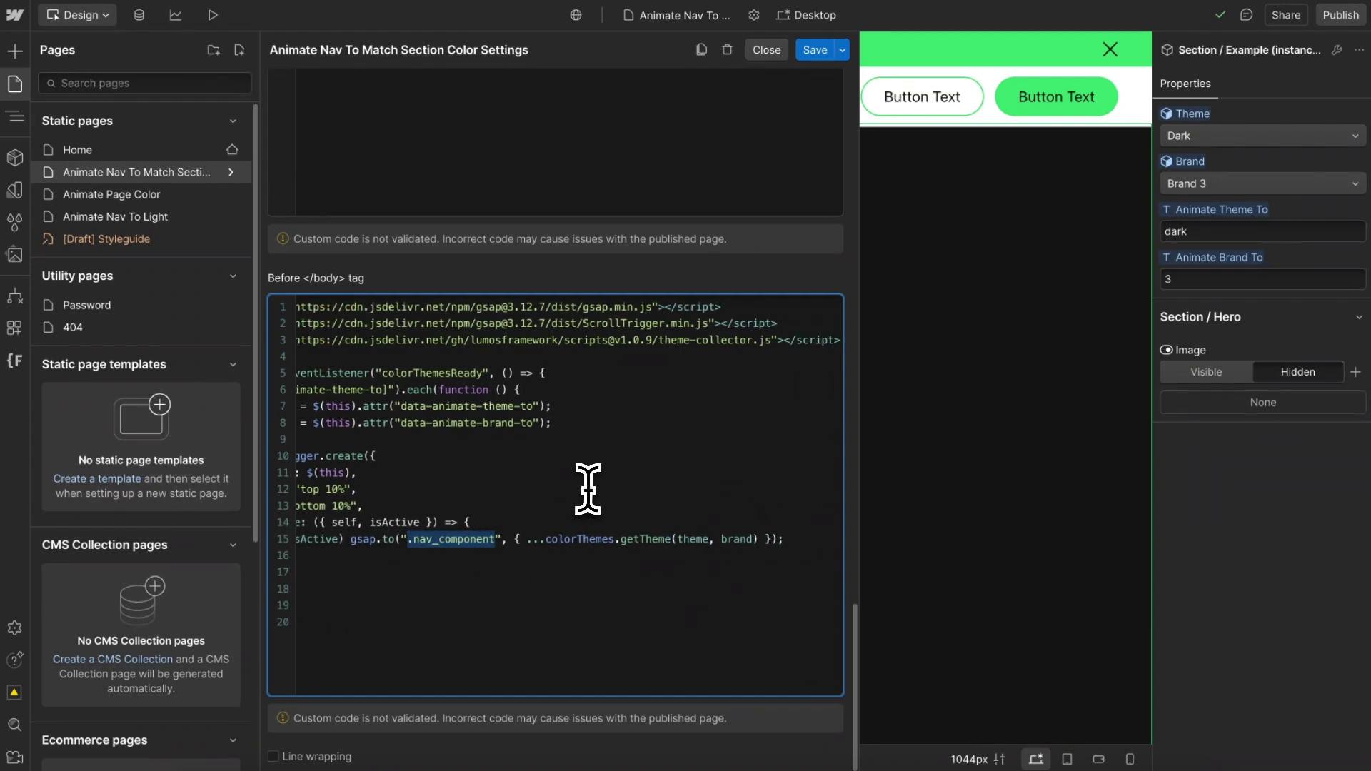
{"action": "left_click", "coordinate": [678, 539]}
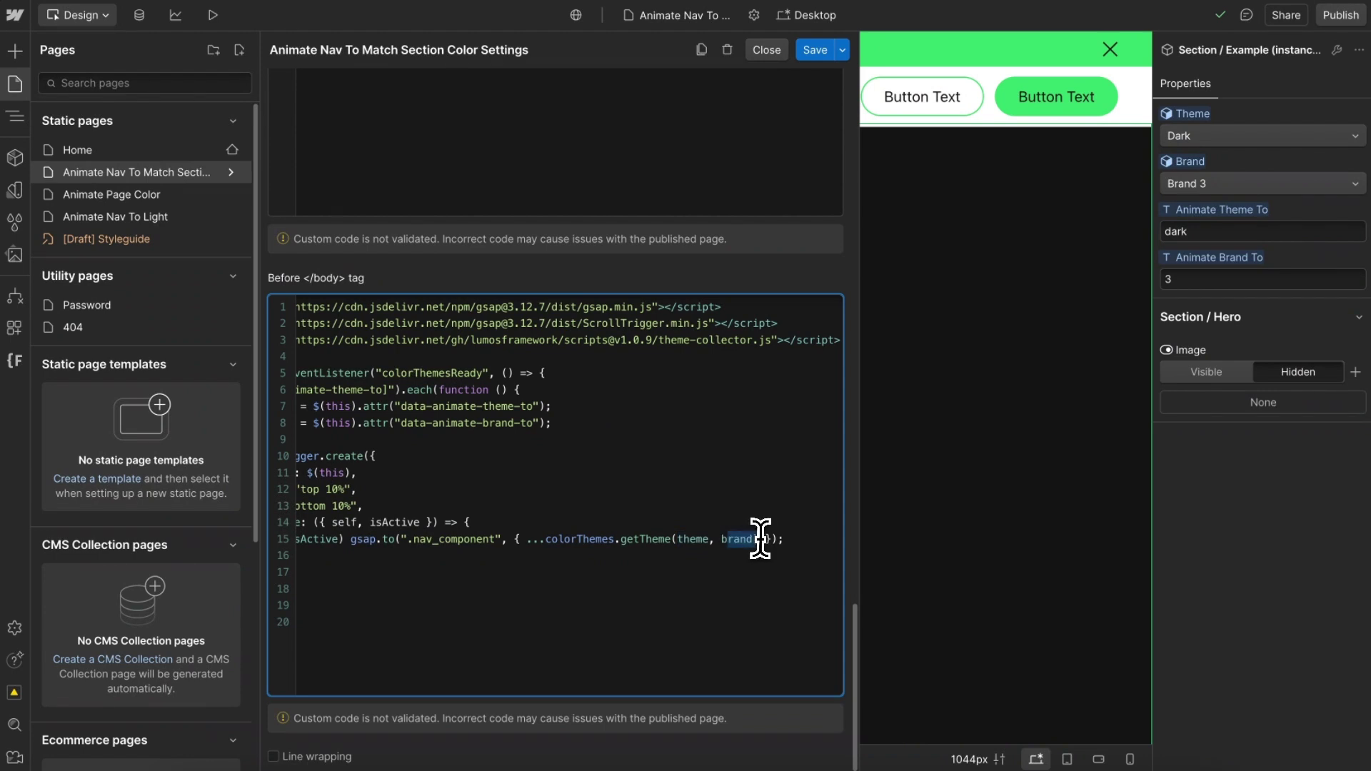
{"action": "scroll", "coordinate": [500, 443], "scroll_direction": "left", "scroll_amount": 3}
Step: Highlight the theme and brand attribute lookups on lines 7–8 and the getTheme(theme, brand) call
{"action": "left_click_drag", "start_coordinate": [369, 406], "coordinate": [634, 407]}
{"action": "left_click", "coordinate": [565, 423]}
{"action": "left_click_drag", "start_coordinate": [514, 423], "coordinate": [621, 424]}
{"action": "scroll", "coordinate": [620, 486], "scroll_direction": "right", "scroll_amount": 3}
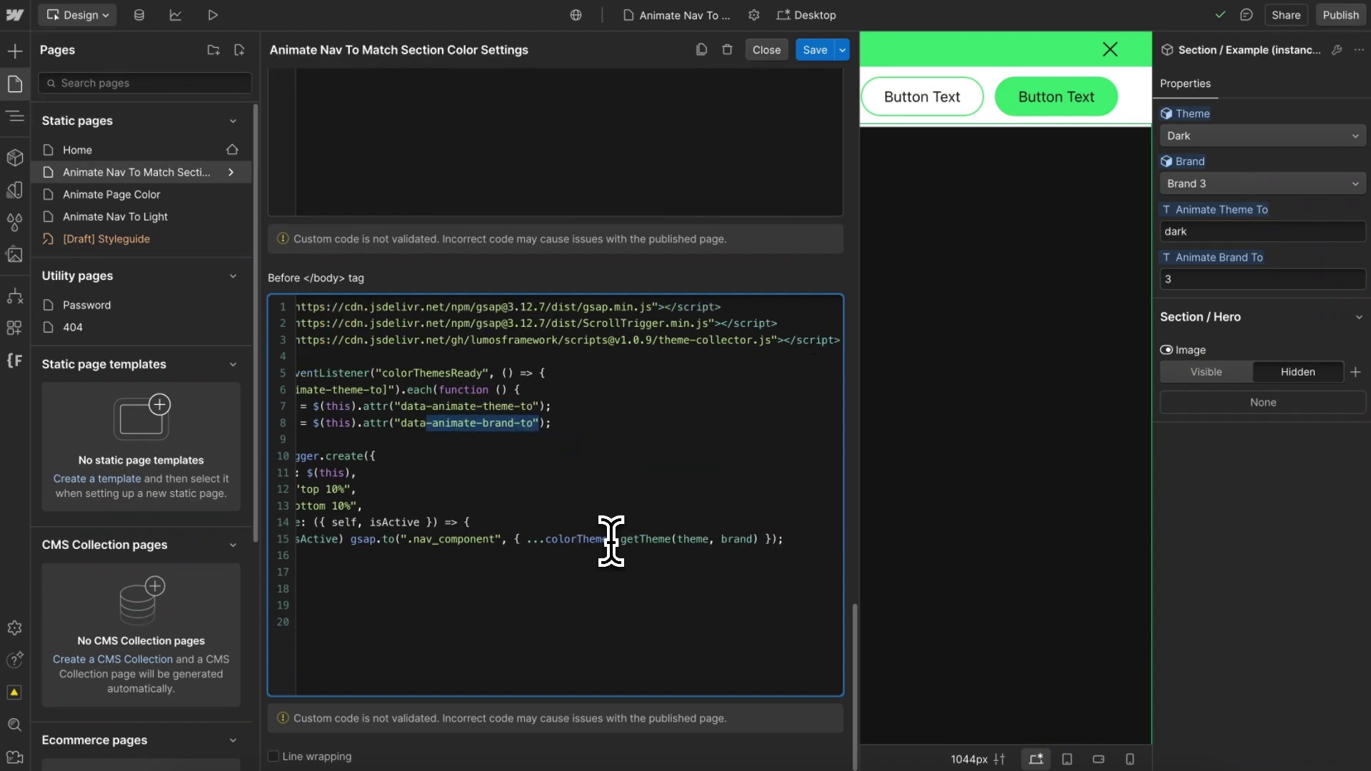
{"action": "left_click_drag", "start_coordinate": [610, 541], "coordinate": [732, 543]}
{"action": "left_click", "coordinate": [726, 575]}
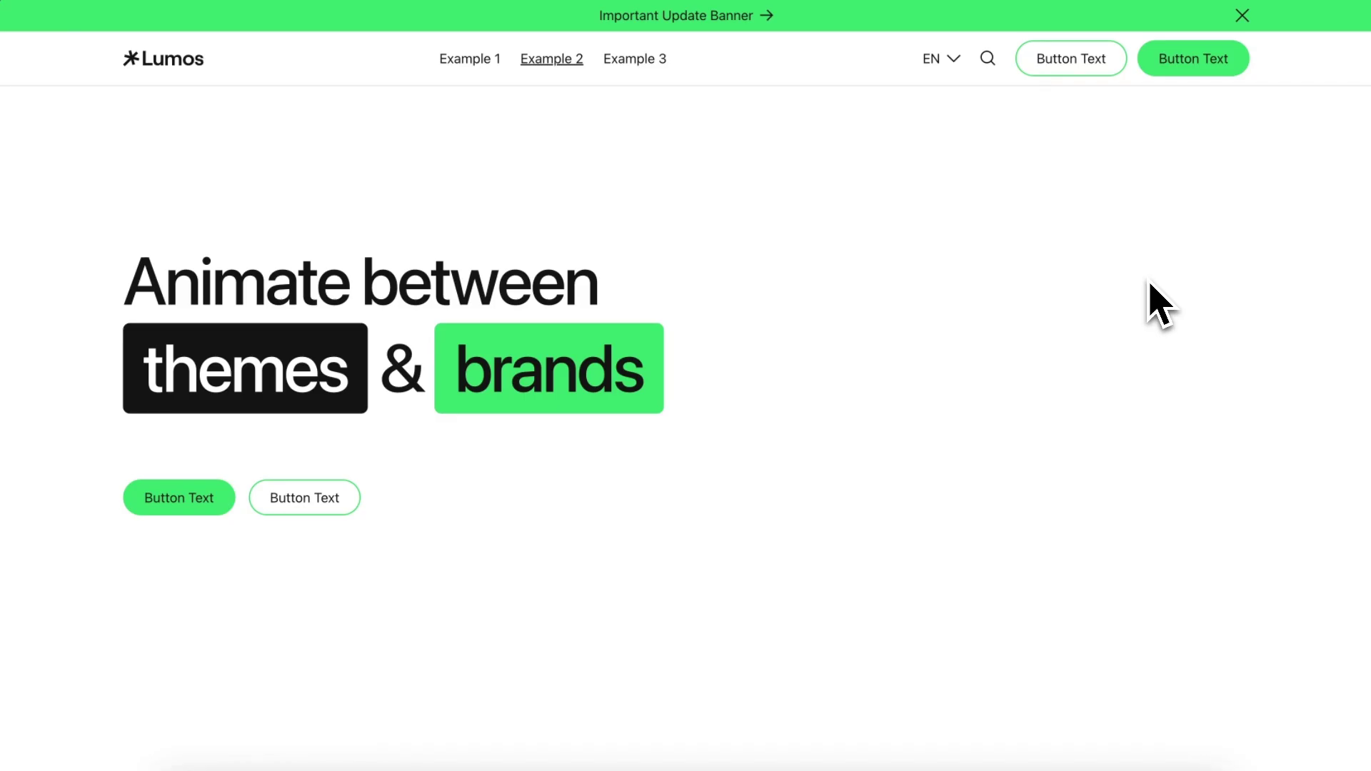
Step: Scroll the published page to watch the nav animate, then return to the Webflow Designer
{"action": "scroll", "coordinate": [1160, 303], "scroll_direction": "down", "scroll_amount": 10}
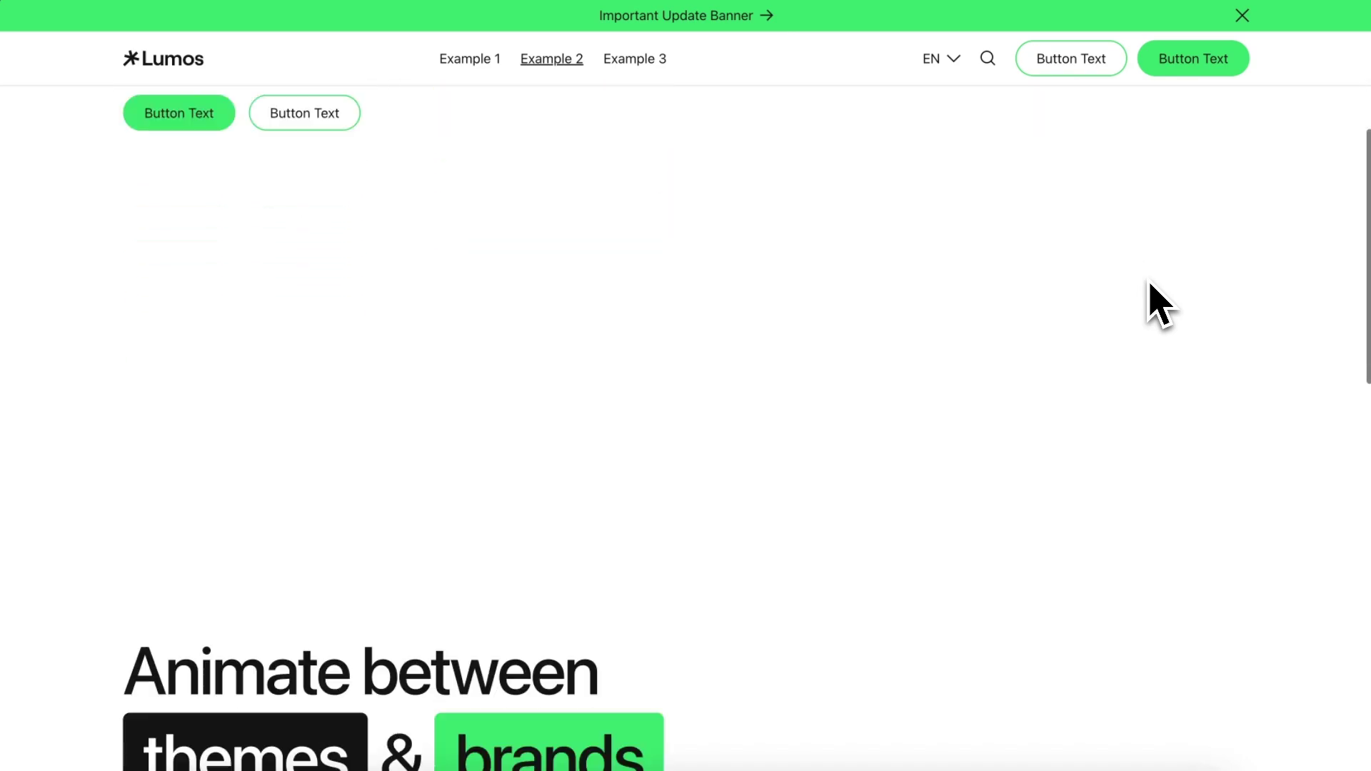
{"action": "scroll", "coordinate": [1160, 303], "scroll_direction": "down", "scroll_amount": 10}
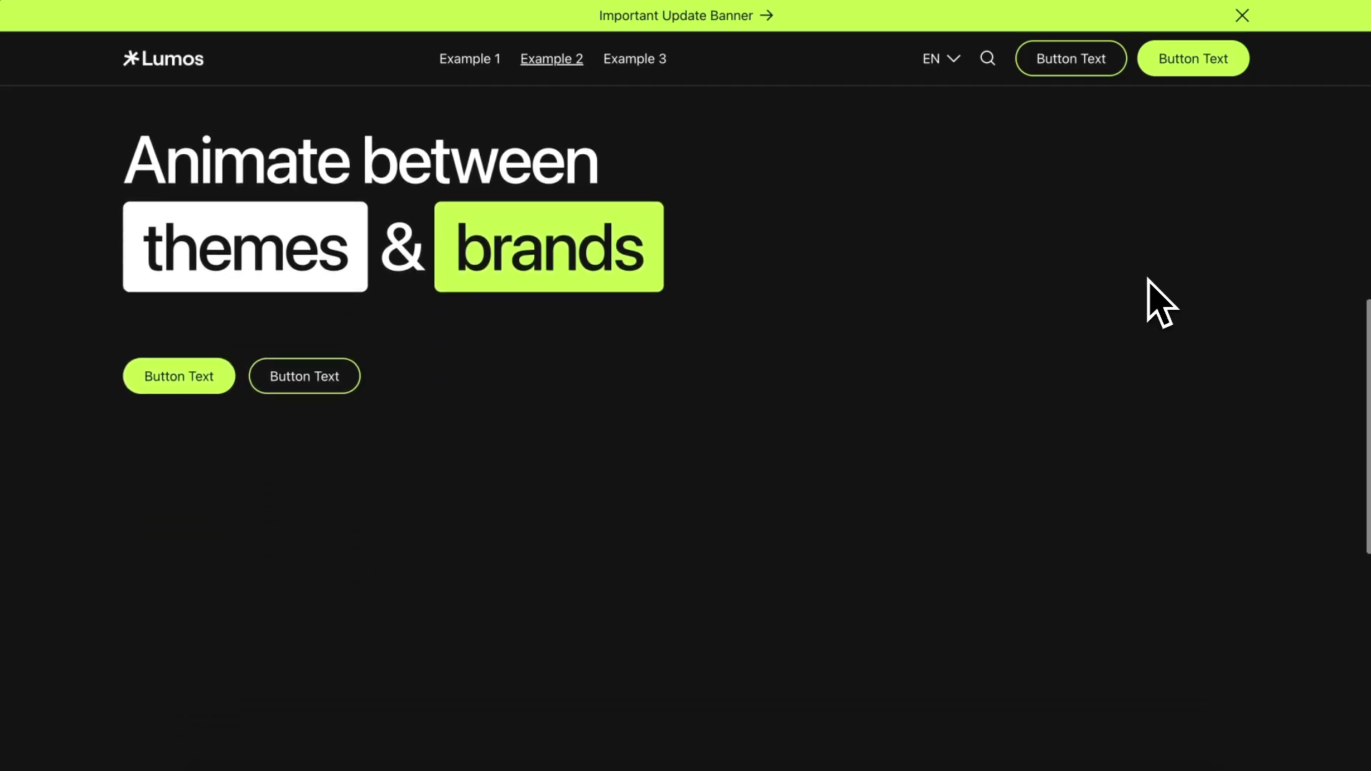
{"action": "scroll", "coordinate": [1161, 304], "scroll_direction": "down", "scroll_amount": 10}
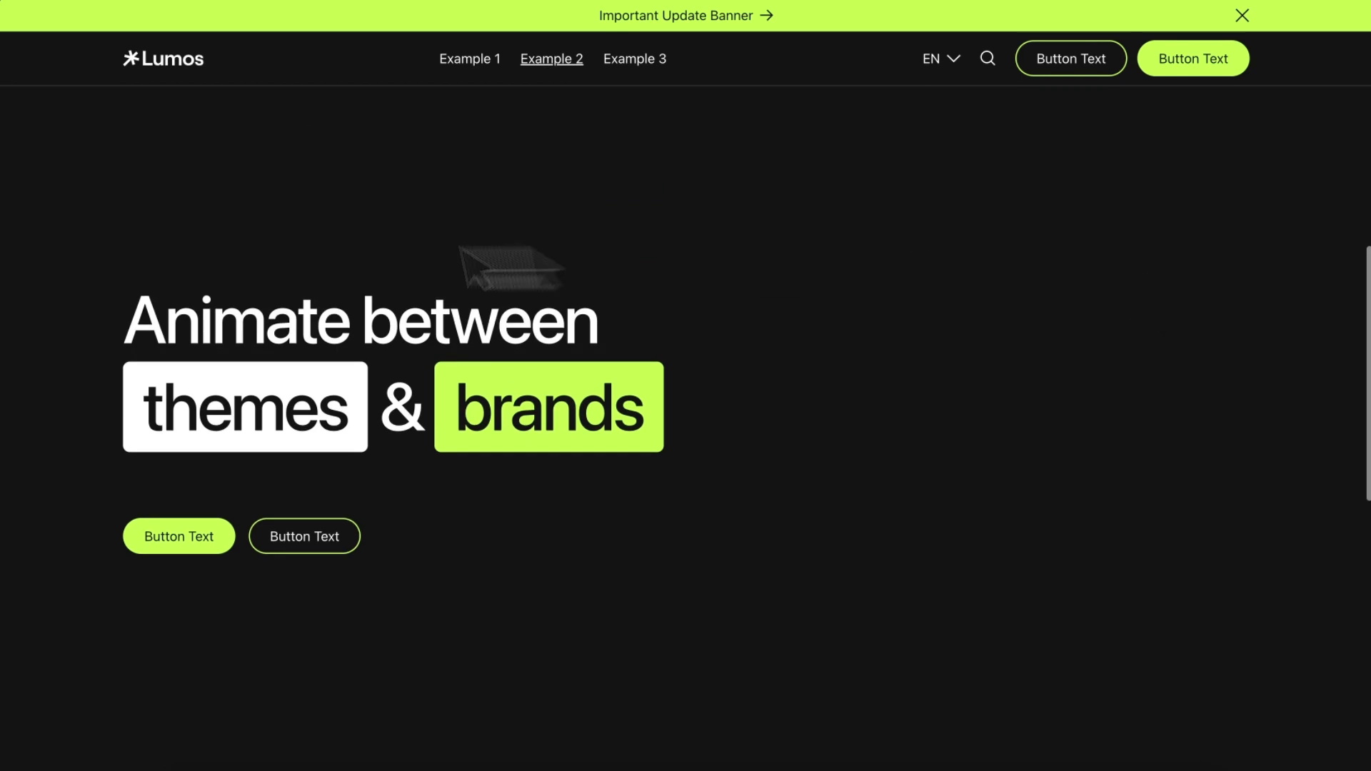
{"action": "left_click", "coordinate": [28, 91]}
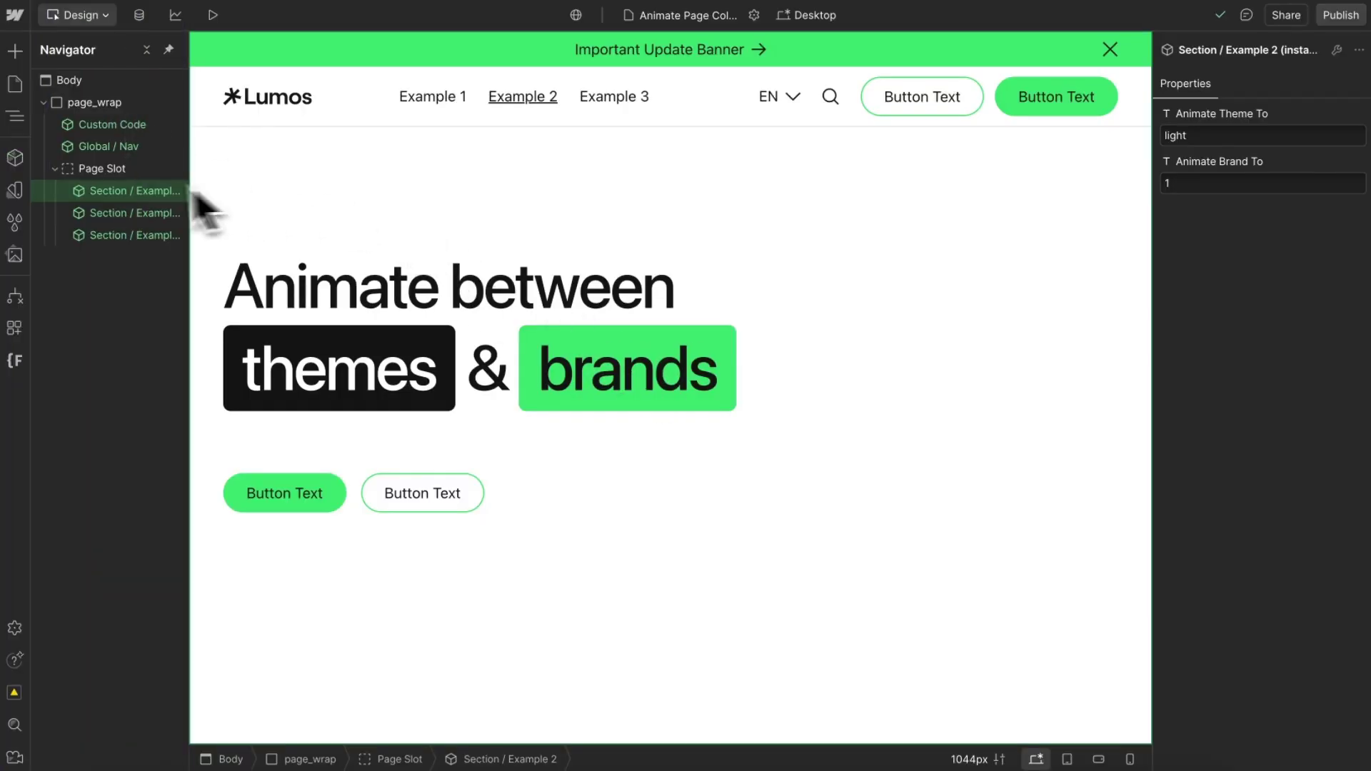
Step: Open the Section / Example 2 component, leave it, and scroll the page canvas
{"action": "double_click", "coordinate": [126, 198]}
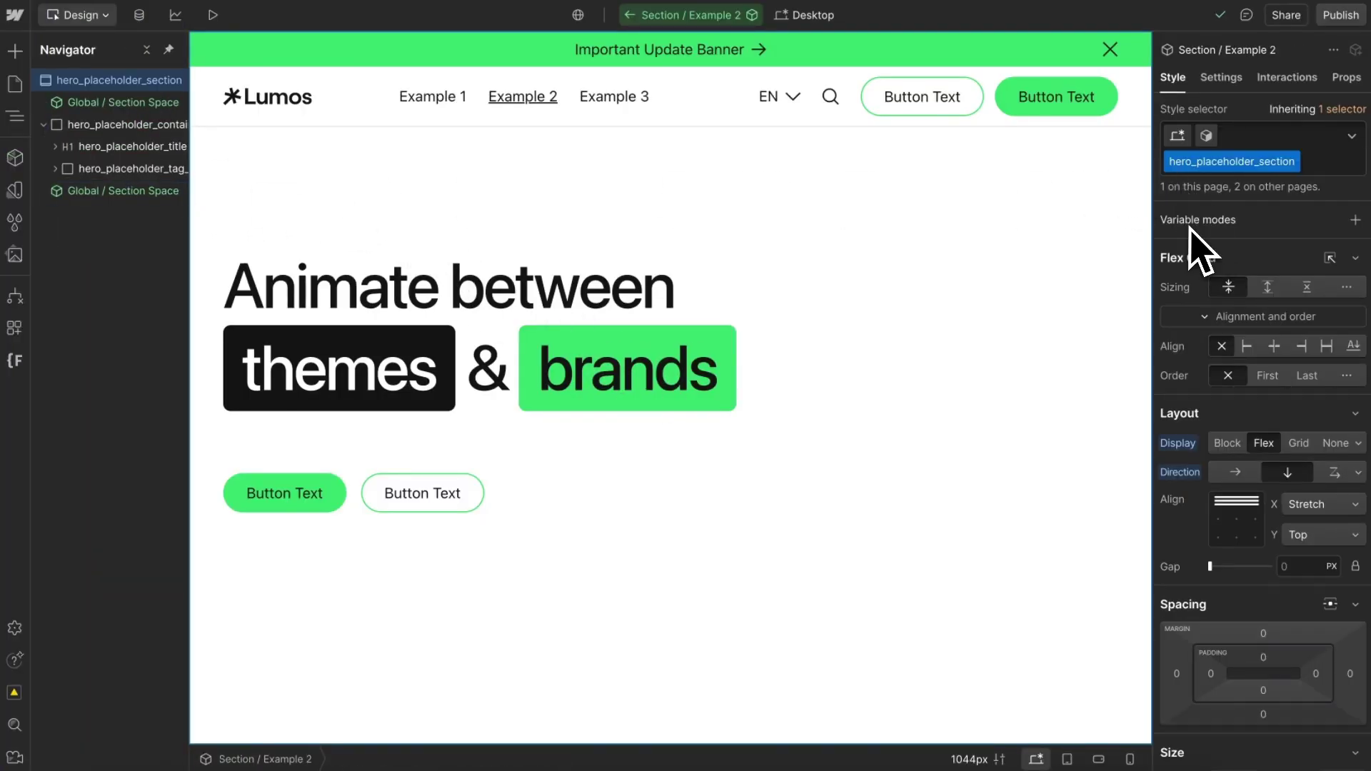
{"action": "left_click", "coordinate": [629, 15]}
{"action": "scroll", "coordinate": [717, 256], "scroll_direction": "down", "scroll_amount": 3}
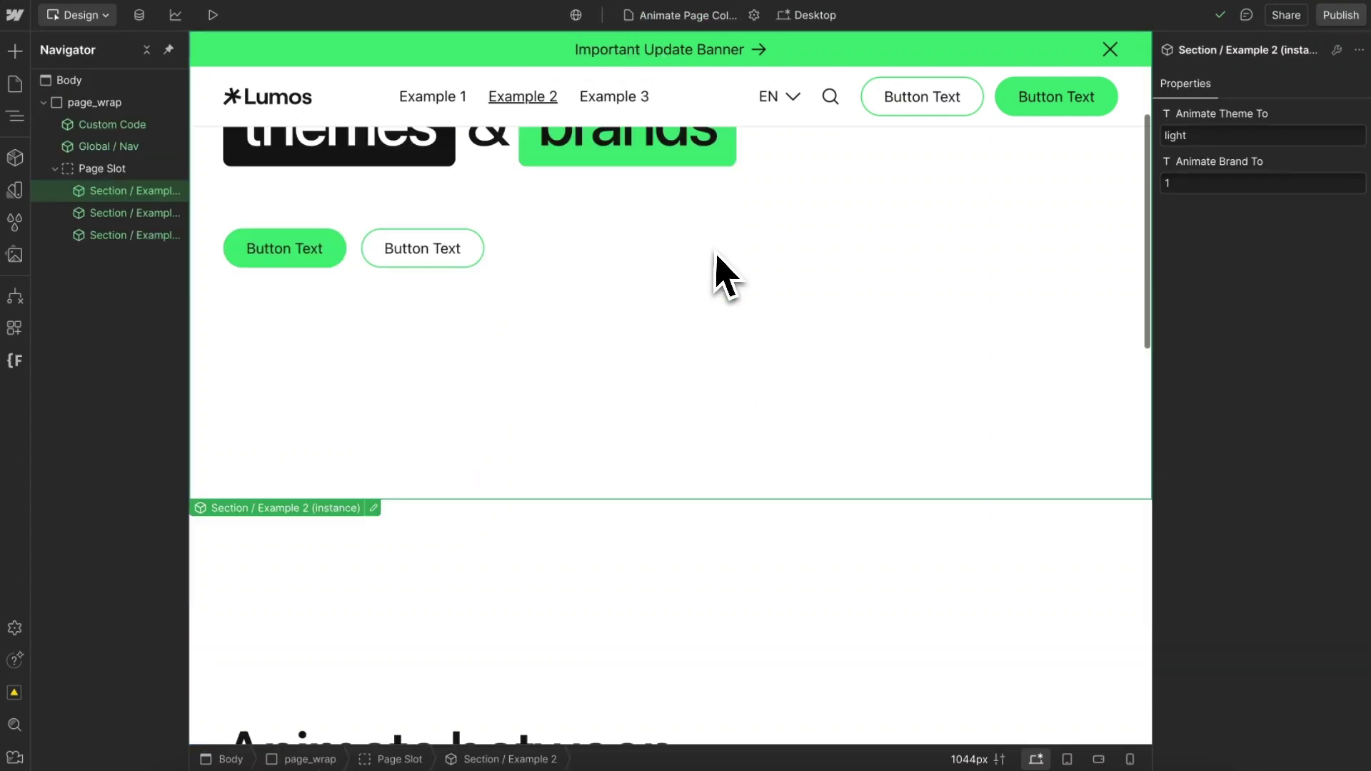
{"action": "scroll", "coordinate": [715, 254], "scroll_direction": "down", "scroll_amount": 15}
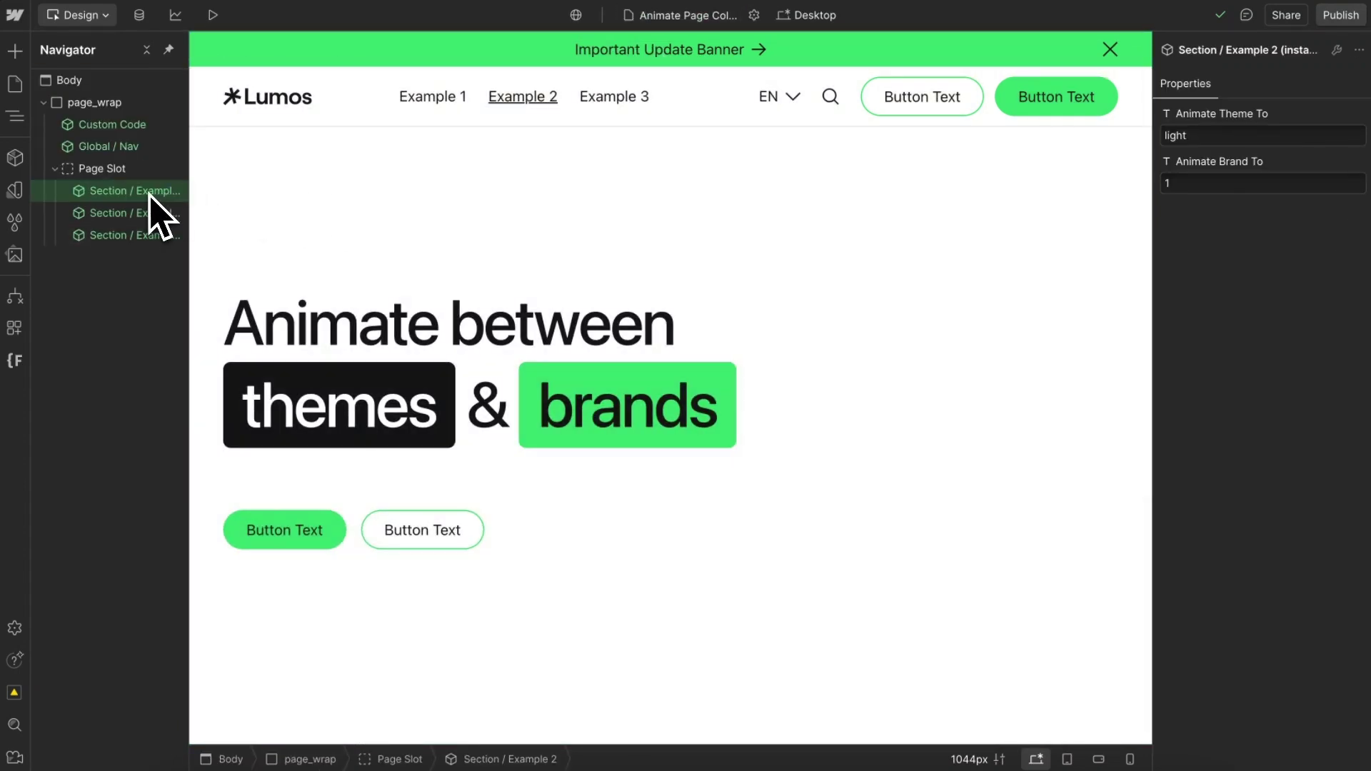
Step: Open Section / Example 2's settings and inspect its data-animate-theme-to and data-animate-brand-to attributes
{"action": "double_click", "coordinate": [149, 194]}
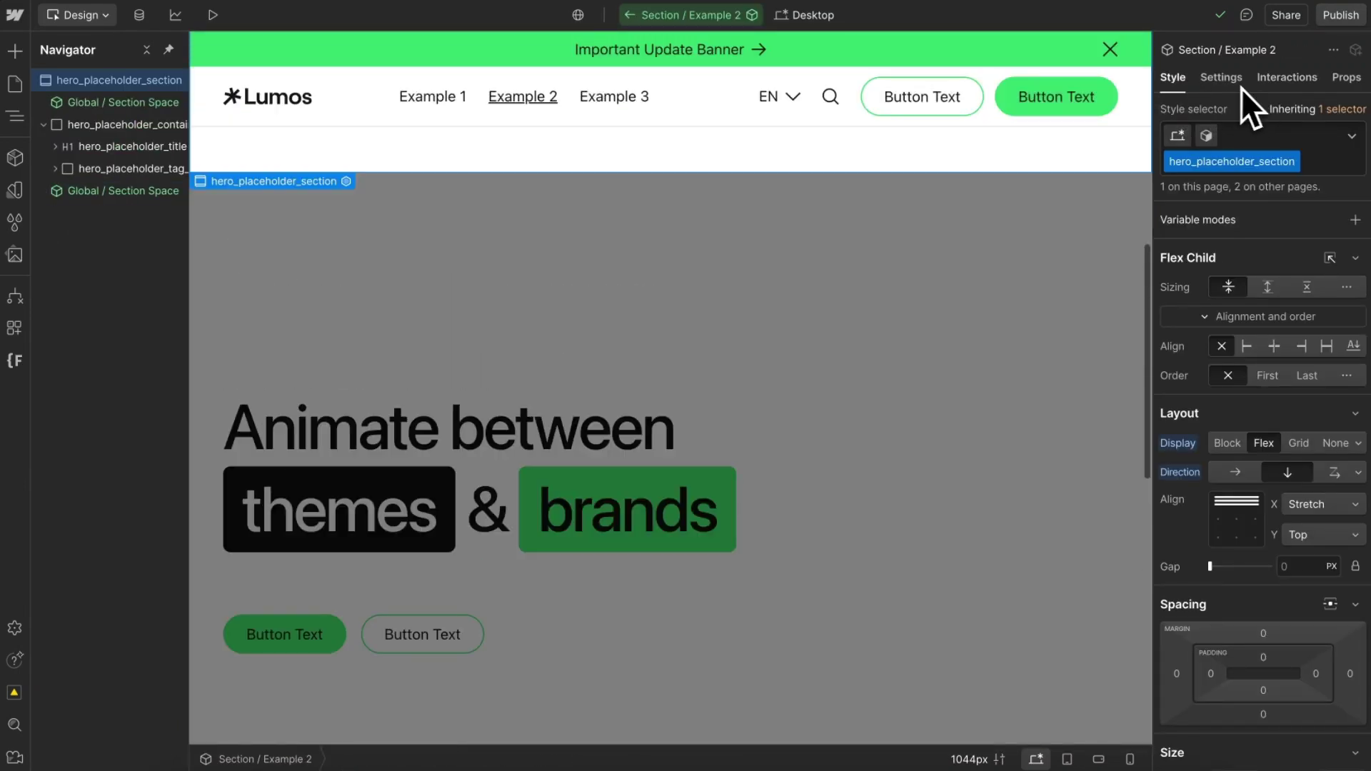
{"action": "left_click", "coordinate": [1221, 77]}
{"action": "left_click", "coordinate": [1254, 350]}
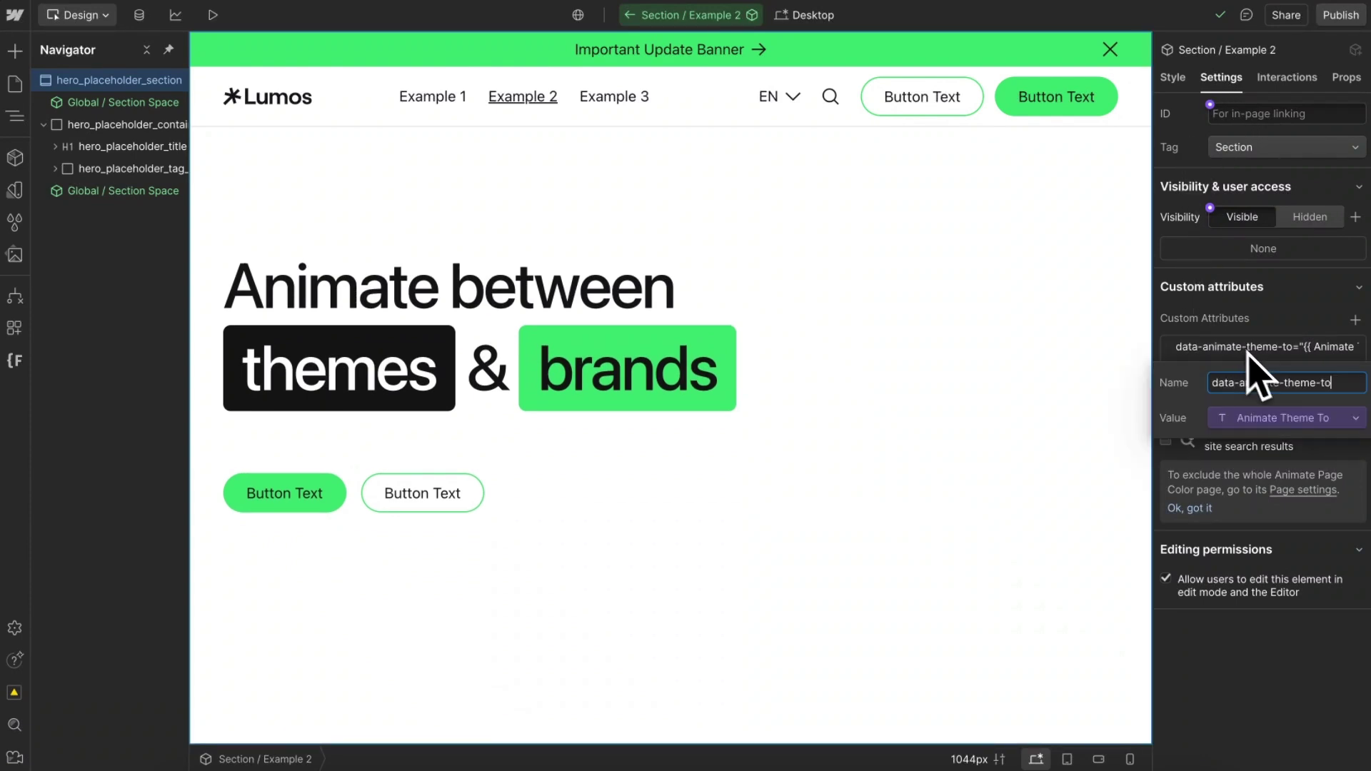
{"action": "left_click_drag", "start_coordinate": [1328, 383], "coordinate": [1147, 383]}
{"action": "key", "text": "Escape"}
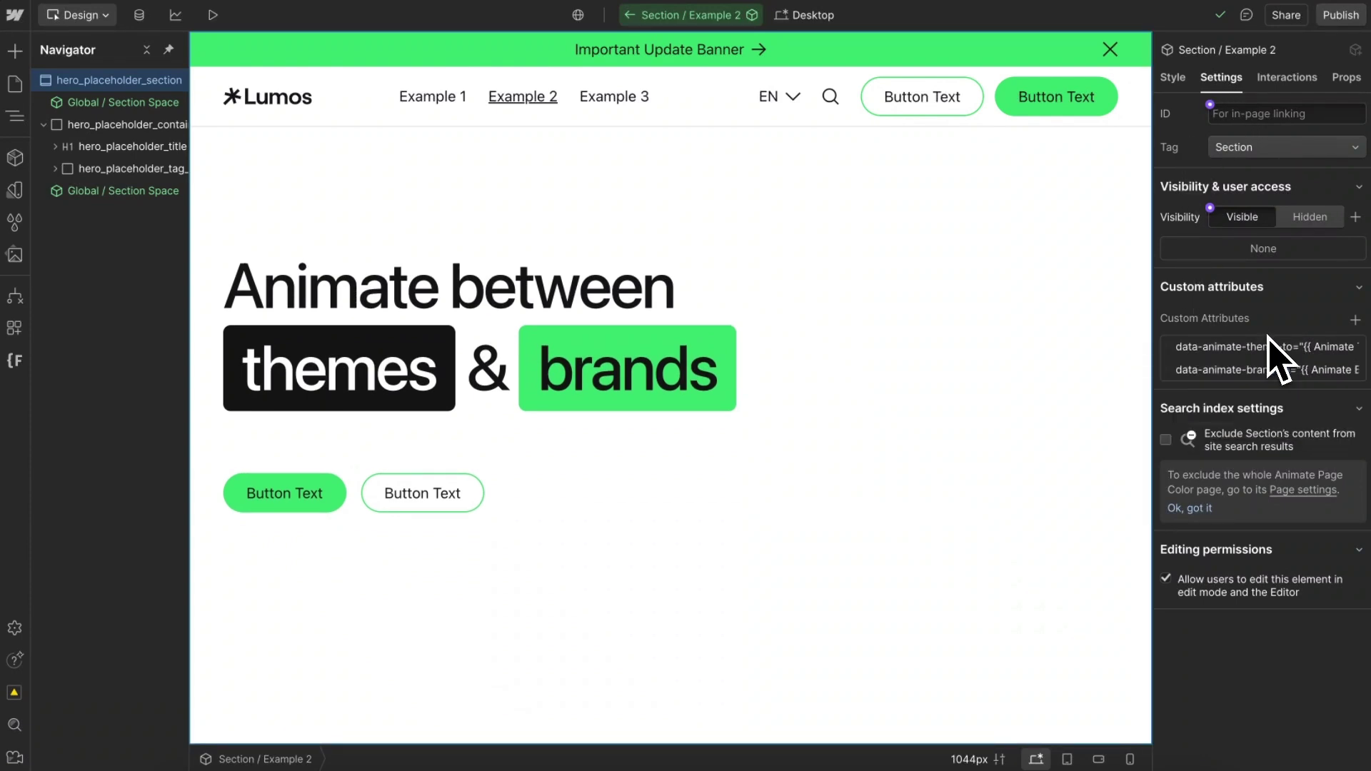
{"action": "left_click", "coordinate": [1261, 369]}
{"action": "left_click_drag", "start_coordinate": [1316, 407], "coordinate": [1222, 406]}
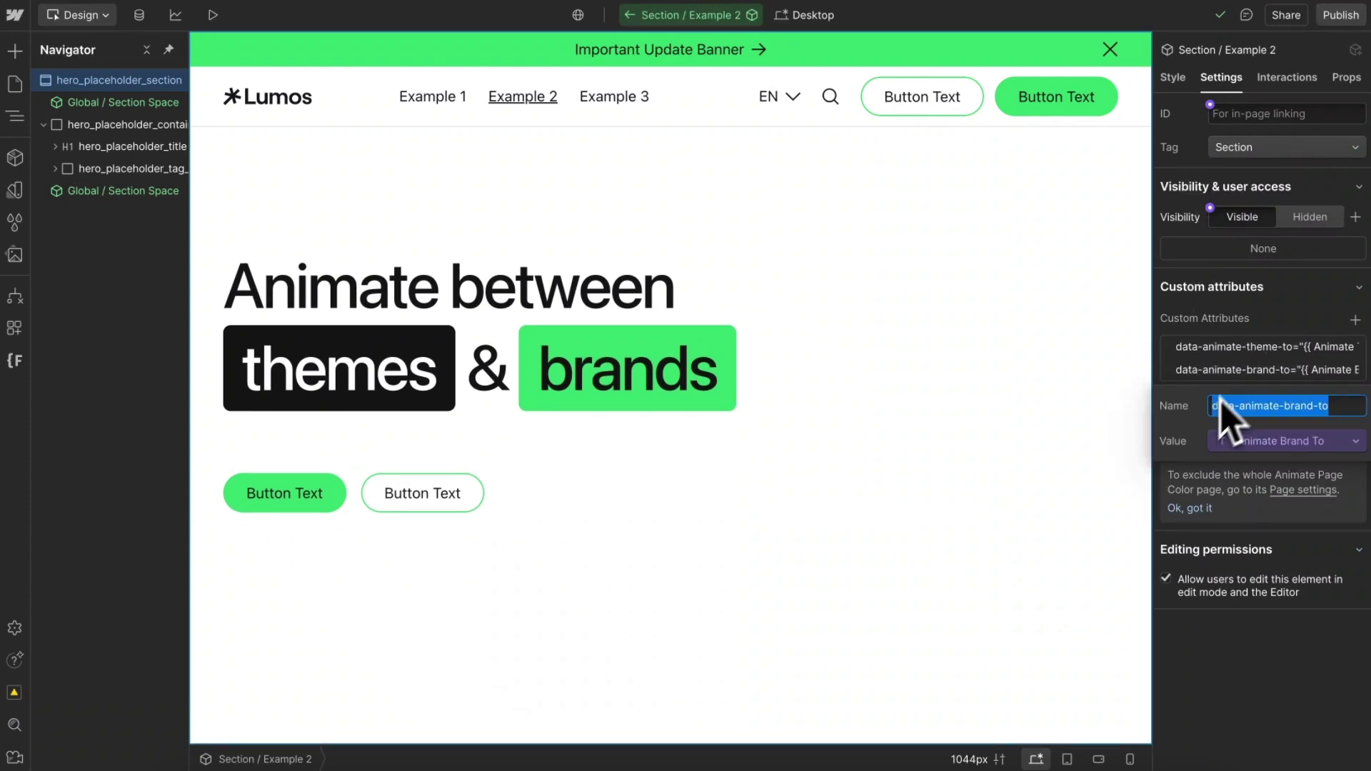
{"action": "key", "text": "Escape"}
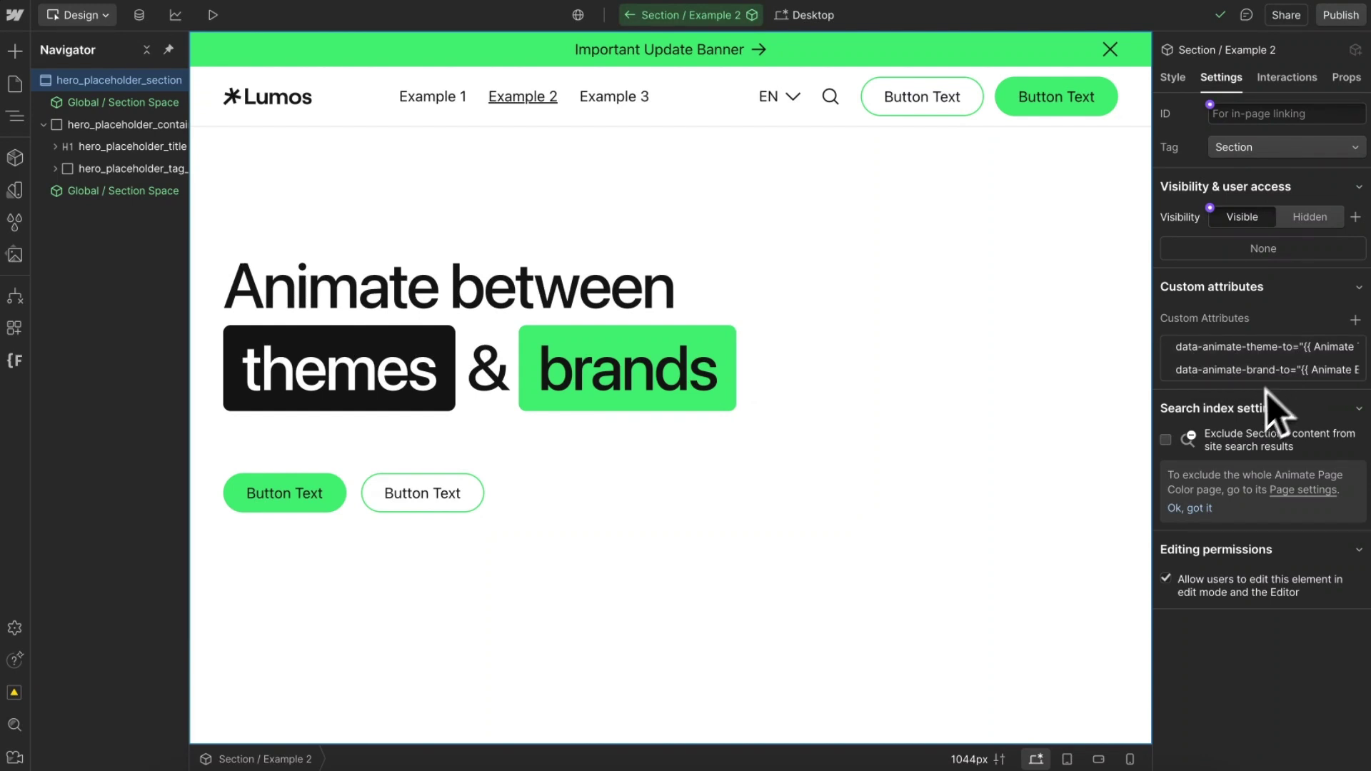
Step: Leave Section / Example 2, compare the second (dark, 3) and third (light, 2) sections, then list pages
{"action": "left_click", "coordinate": [647, 15]}
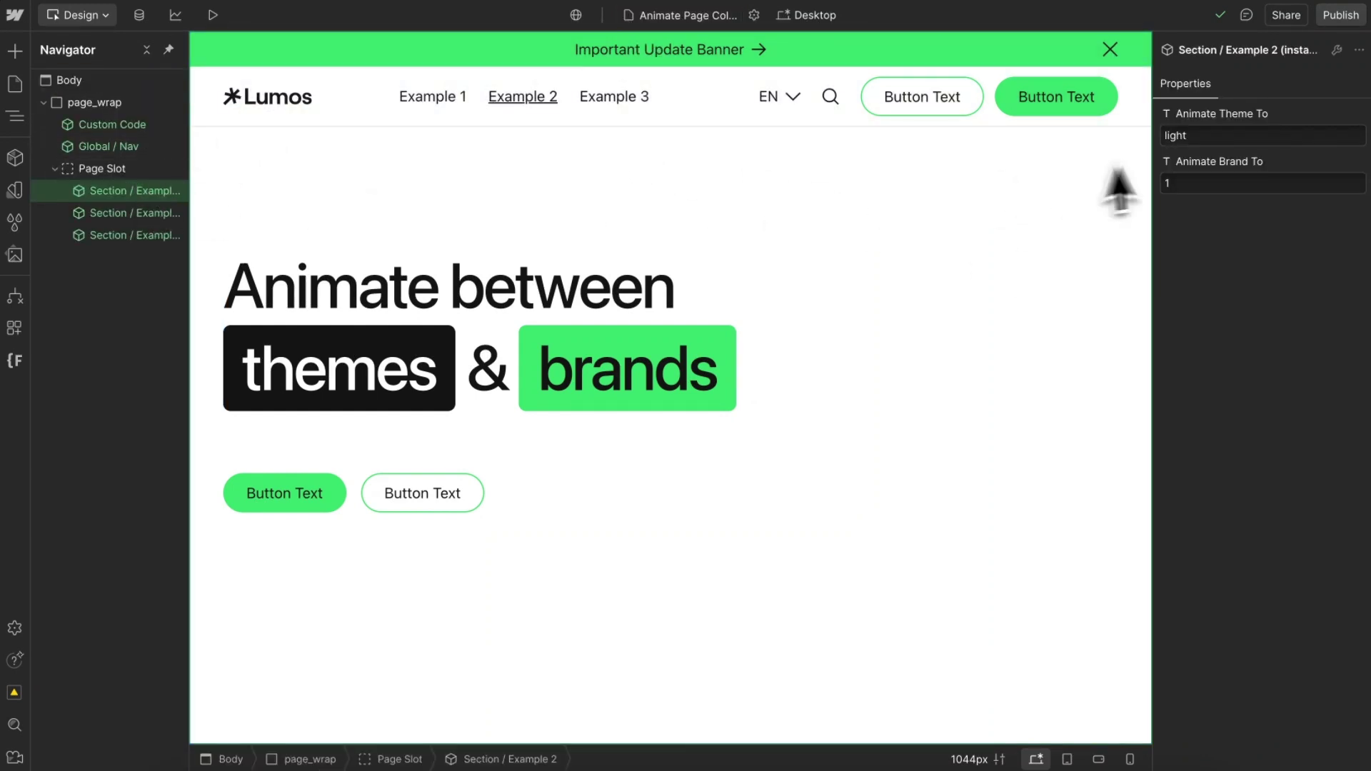
{"action": "left_click", "coordinate": [136, 213]}
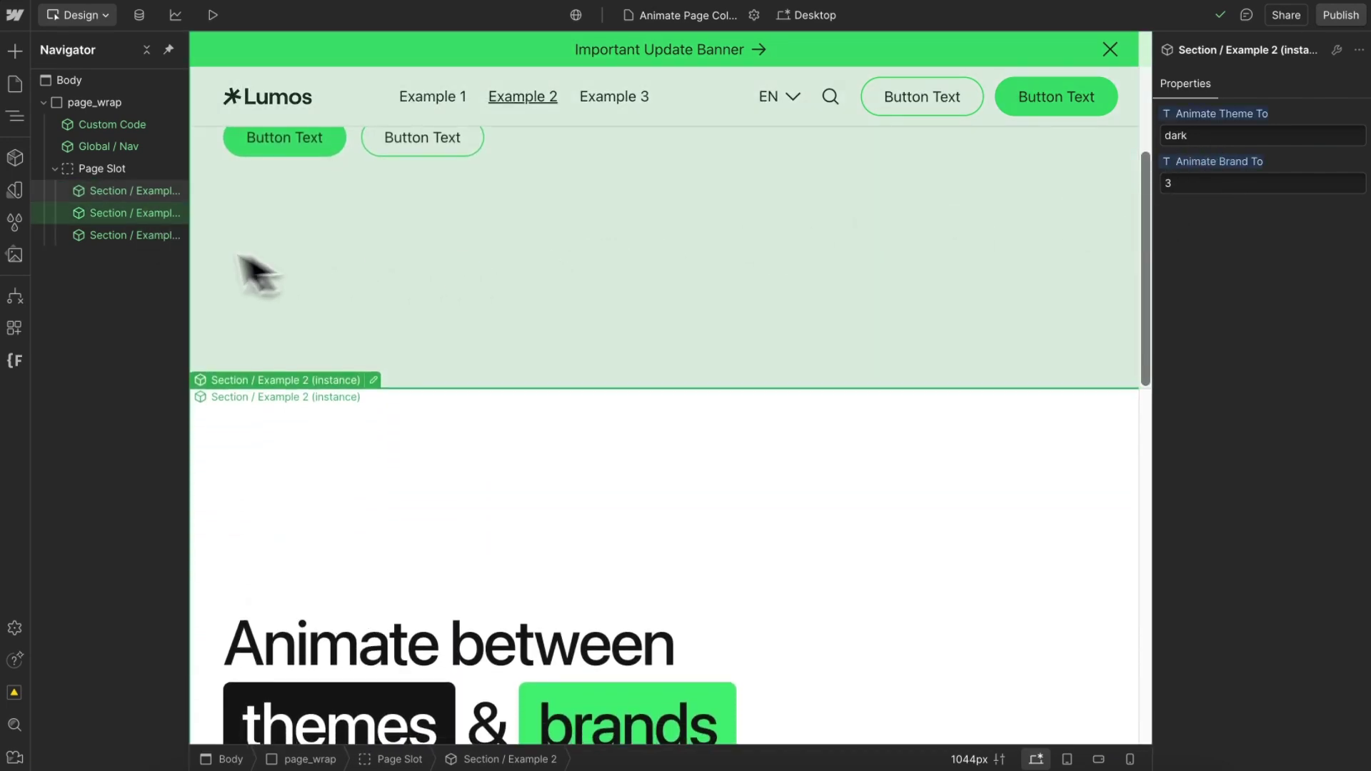
{"action": "left_click", "coordinate": [140, 236]}
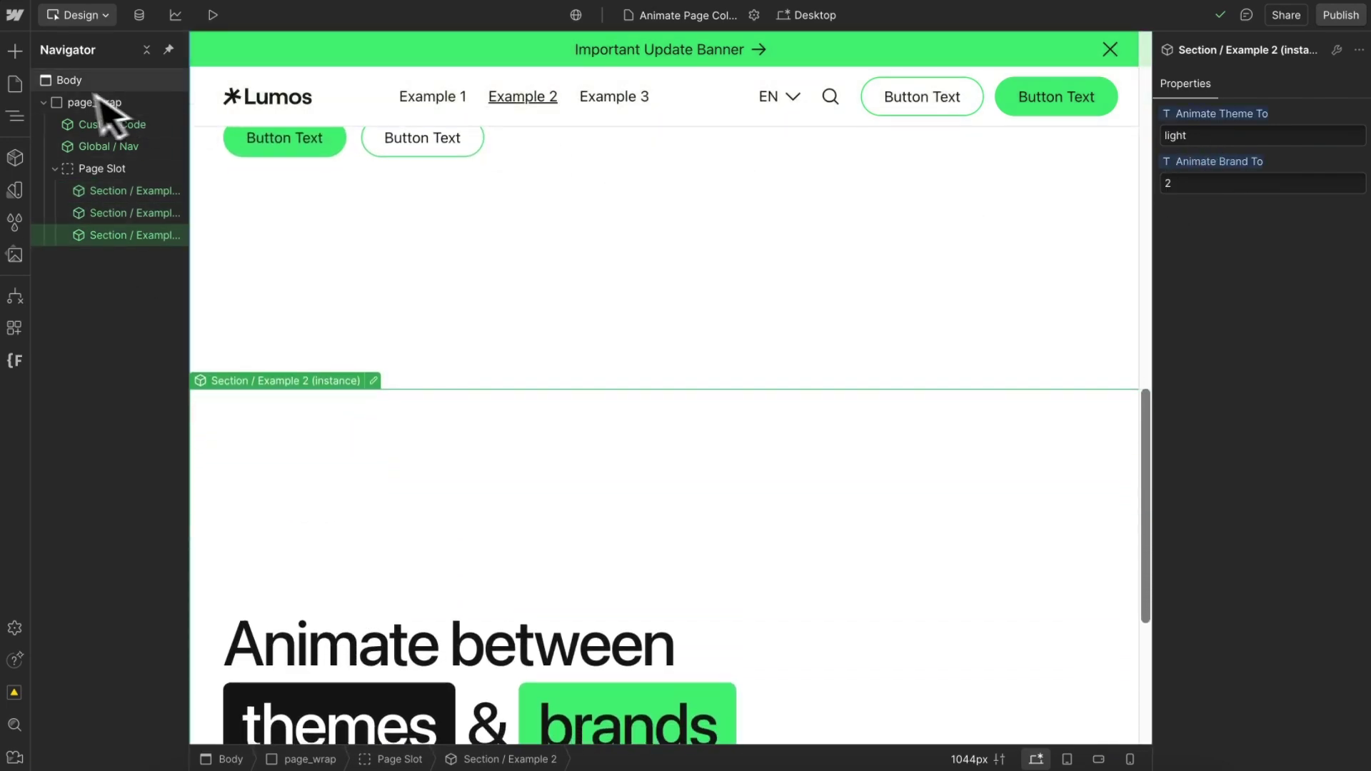
{"action": "left_click", "coordinate": [15, 83]}
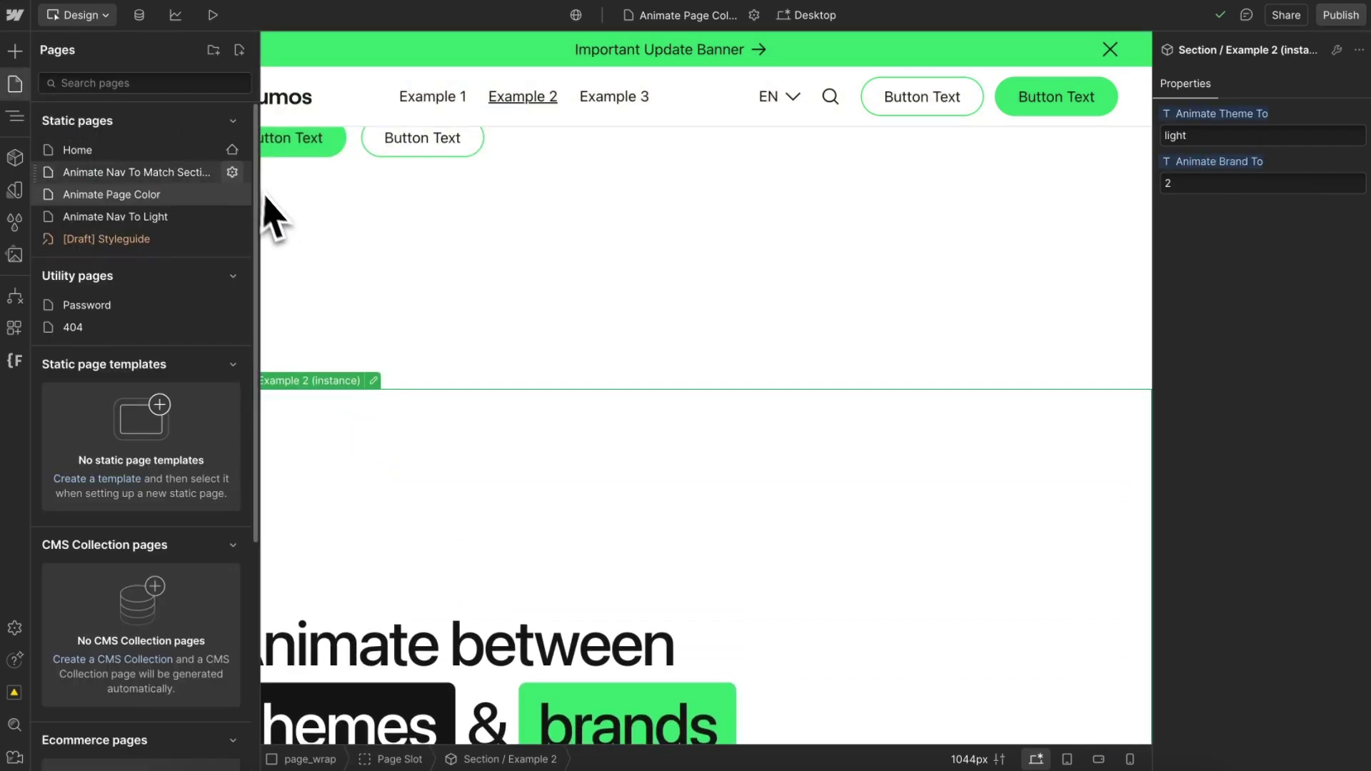
{"action": "left_click", "coordinate": [233, 194]}
{"action": "scroll", "coordinate": [536, 443], "scroll_direction": "down", "scroll_amount": 15}
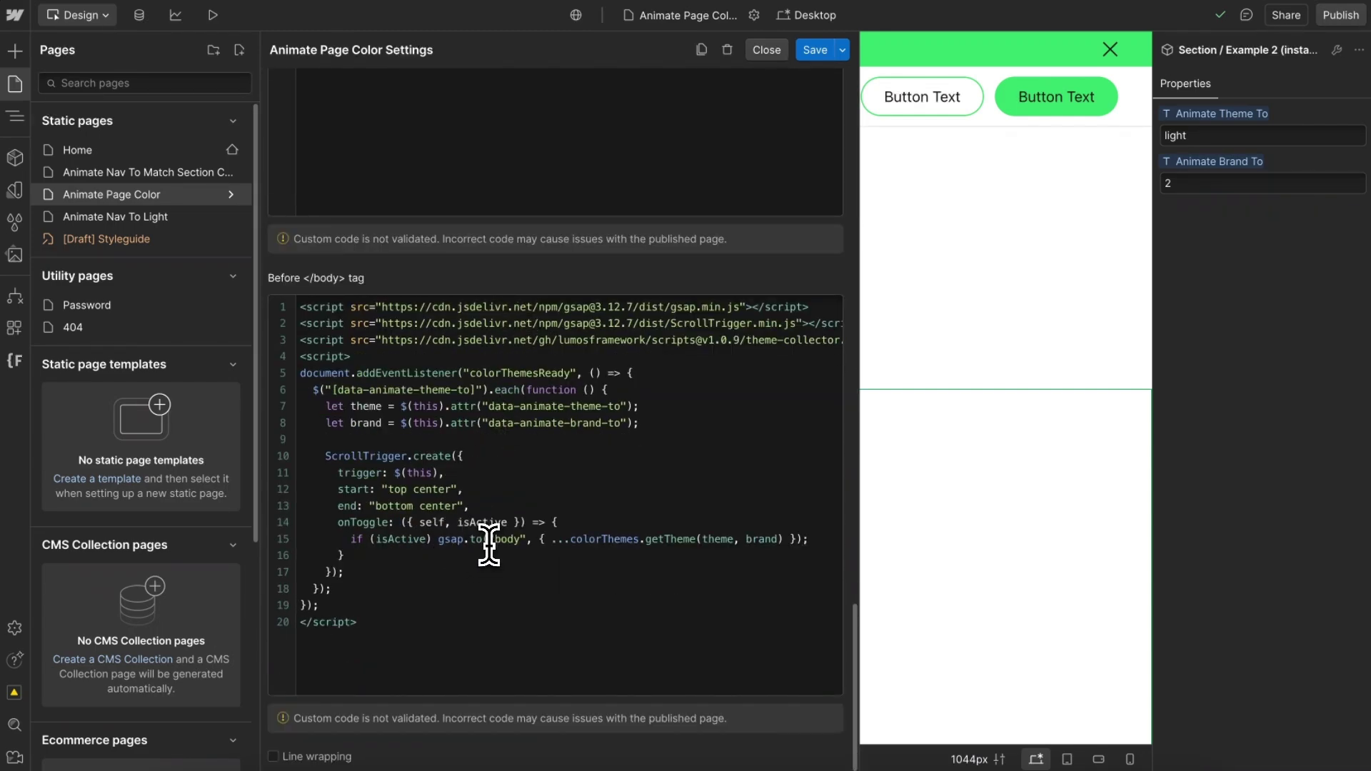
{"action": "left_click_drag", "start_coordinate": [488, 539], "coordinate": [526, 539]}
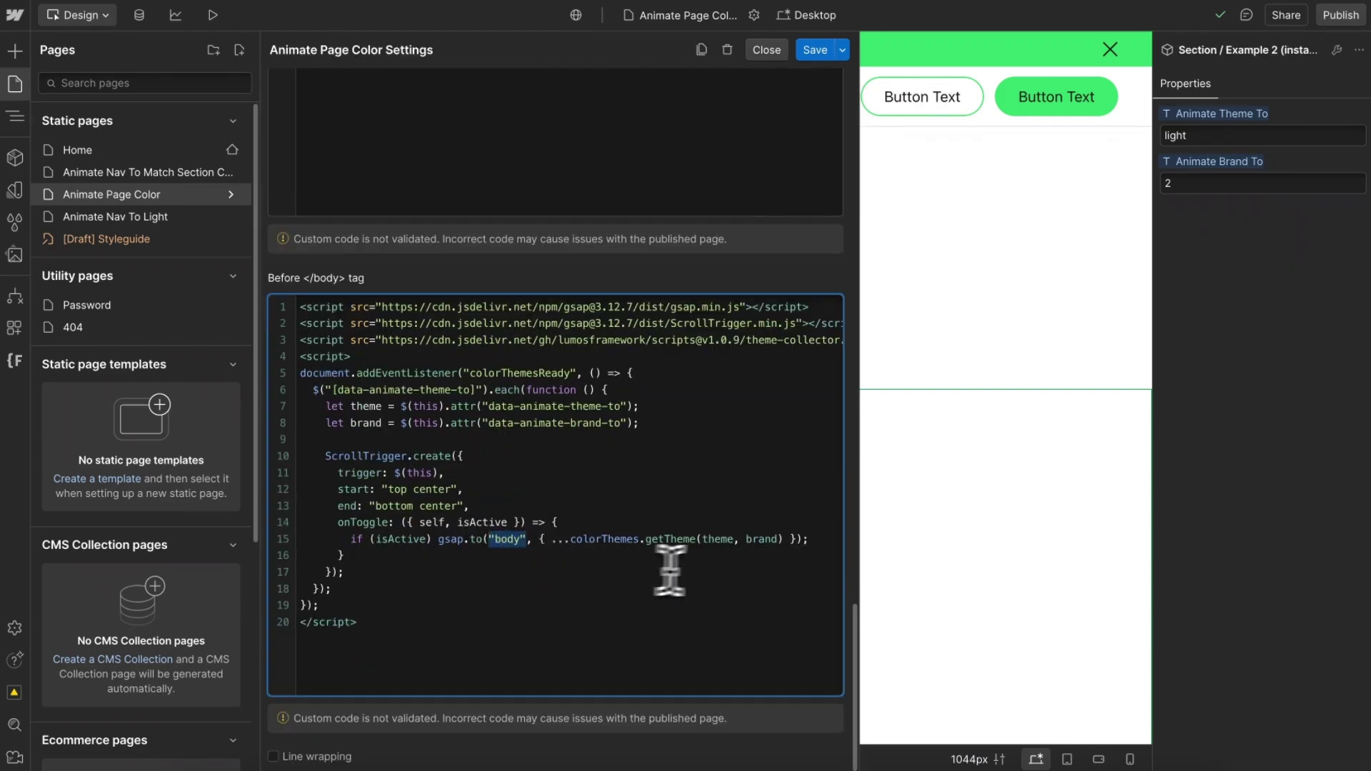
{"action": "double_click", "coordinate": [754, 539]}
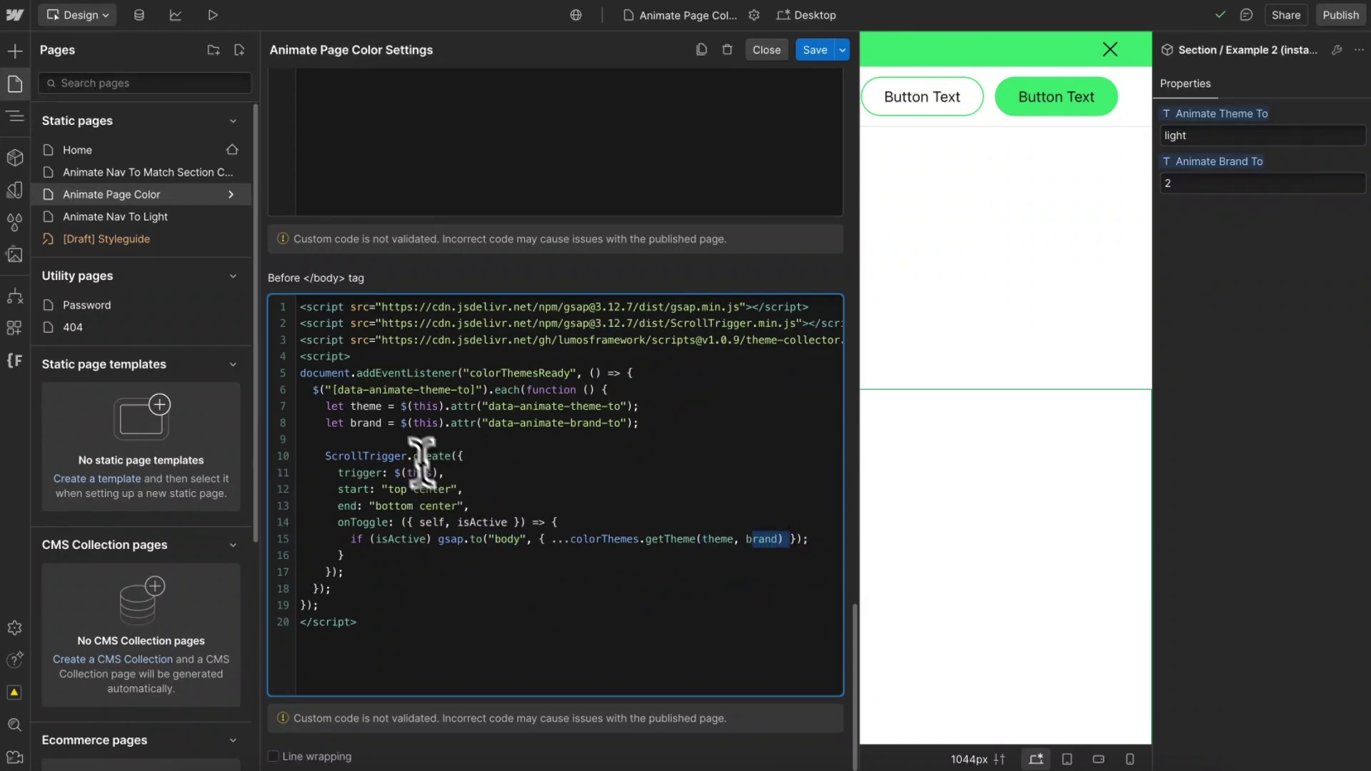
{"action": "left_click_drag", "start_coordinate": [346, 406], "coordinate": [468, 390]}
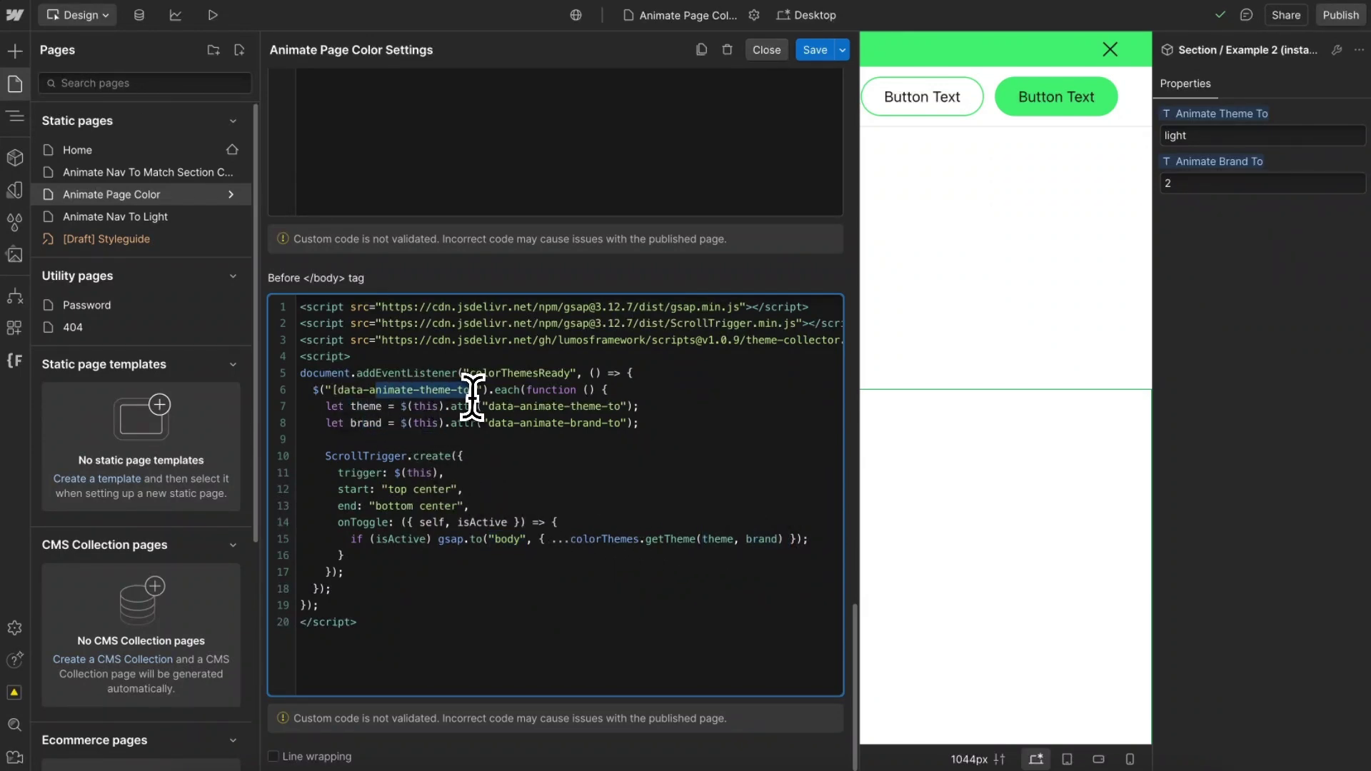
{"action": "left_click", "coordinate": [397, 493]}
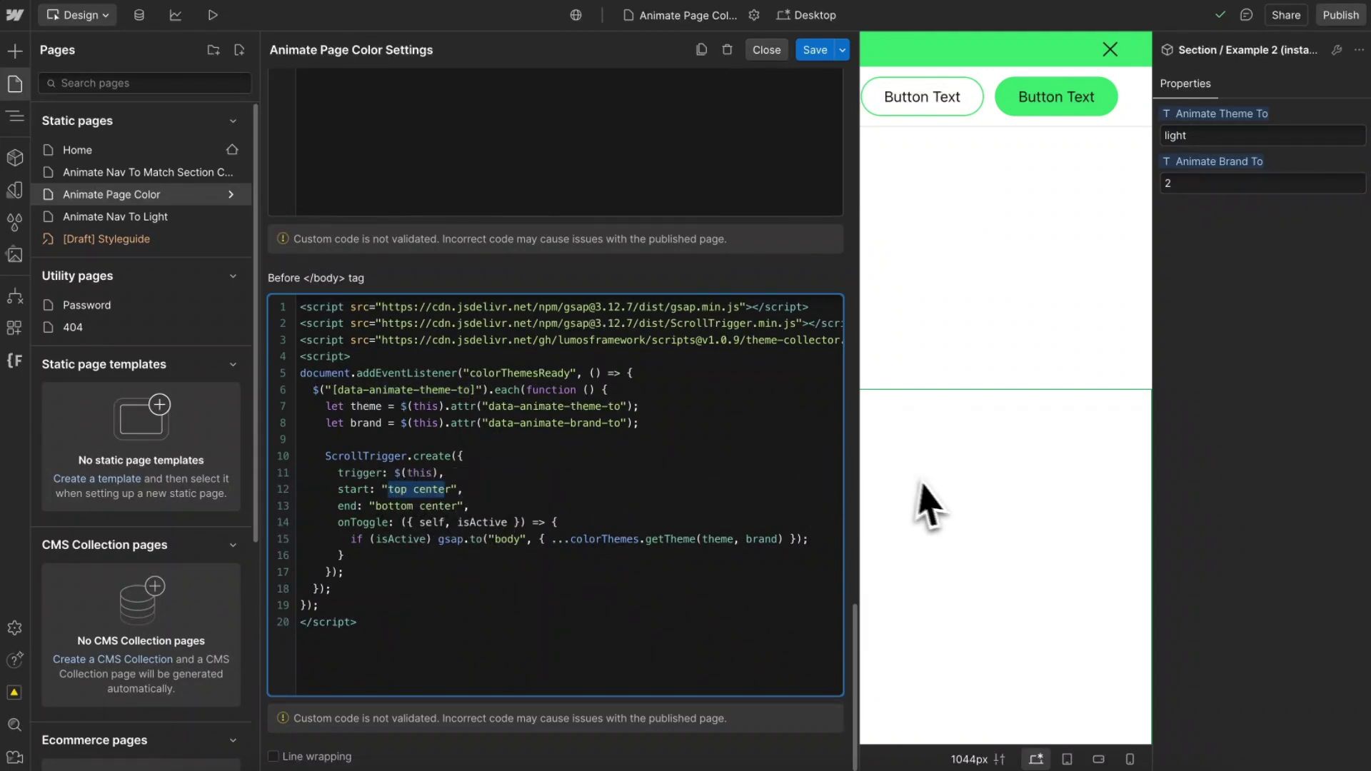
{"action": "scroll", "coordinate": [946, 510], "scroll_direction": "up", "scroll_amount": 2}
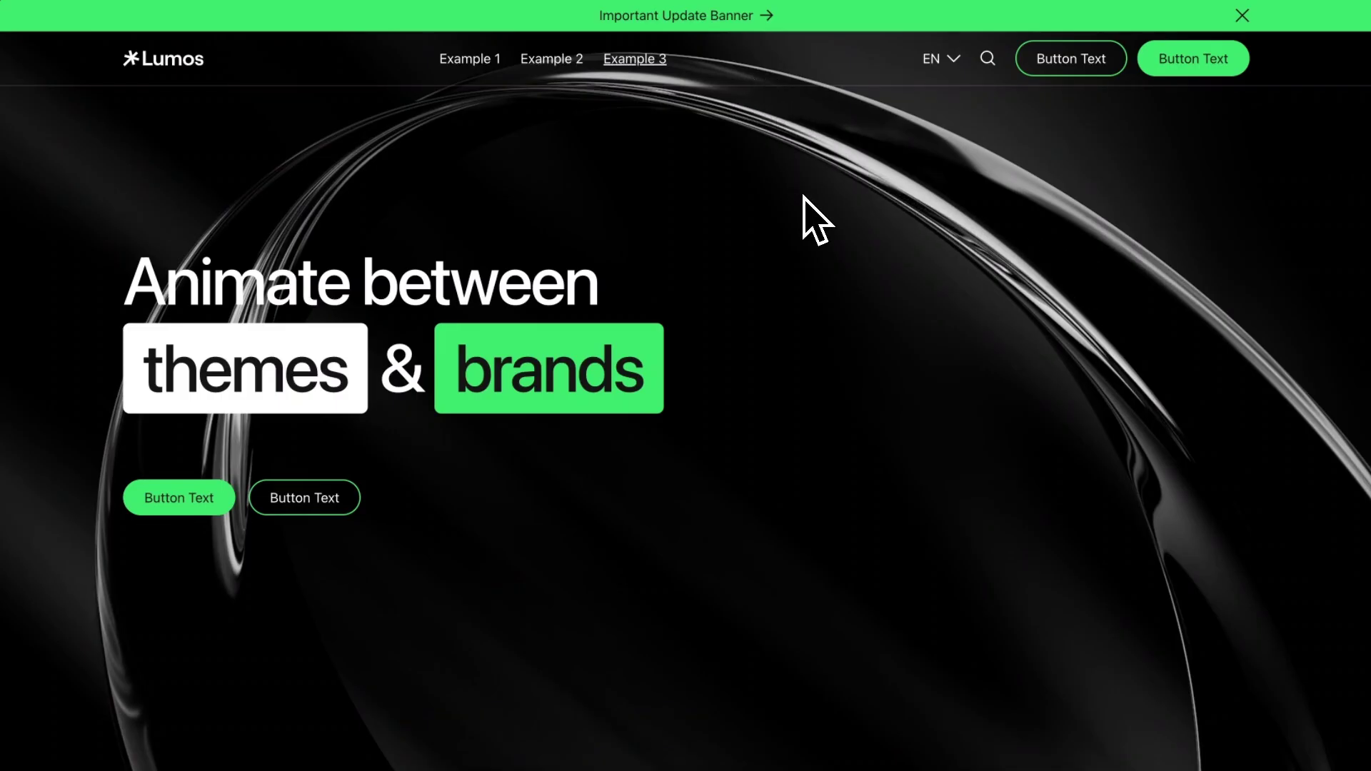
Step: Scroll the live site to confirm the nav turns light, then go to Animate Nav To Light
{"action": "scroll", "coordinate": [804, 197], "scroll_direction": "down", "scroll_amount": 1}
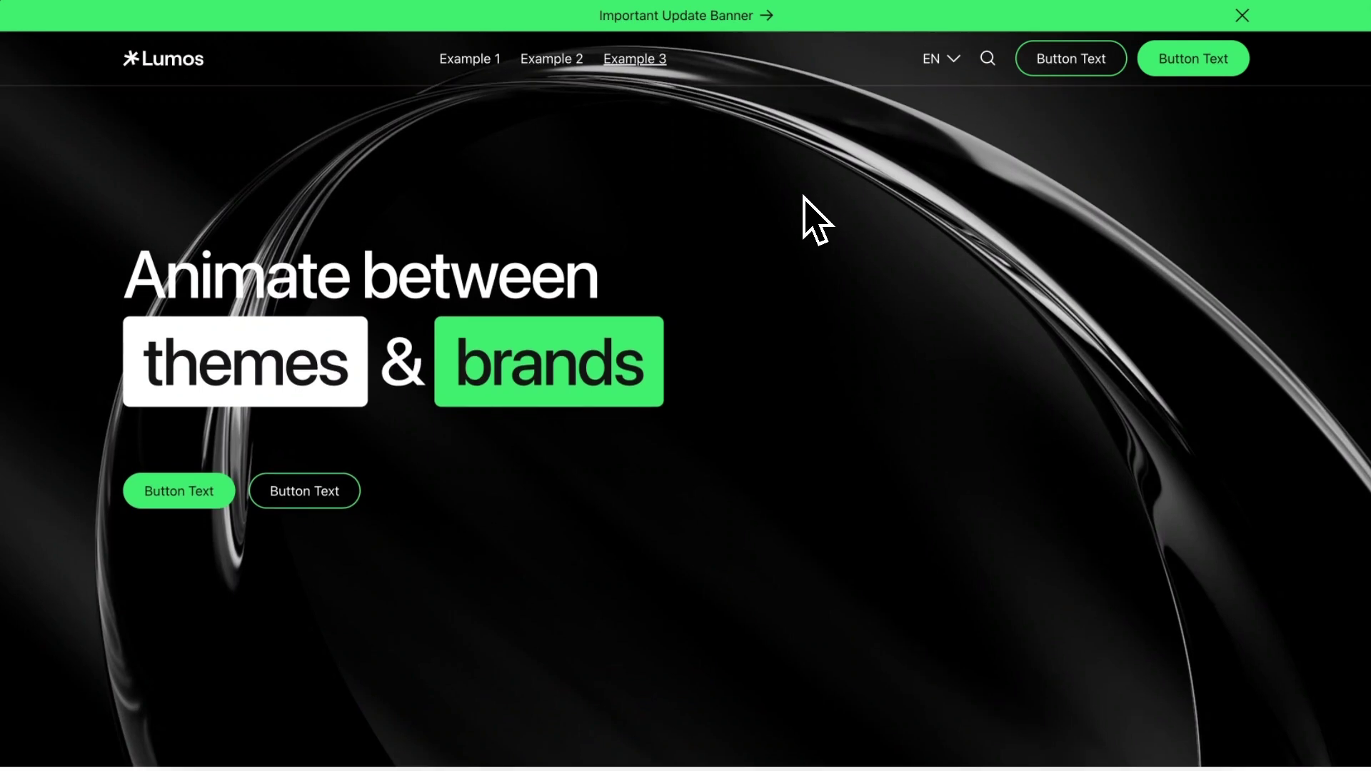
{"action": "scroll", "coordinate": [804, 197], "scroll_direction": "down", "scroll_amount": 3}
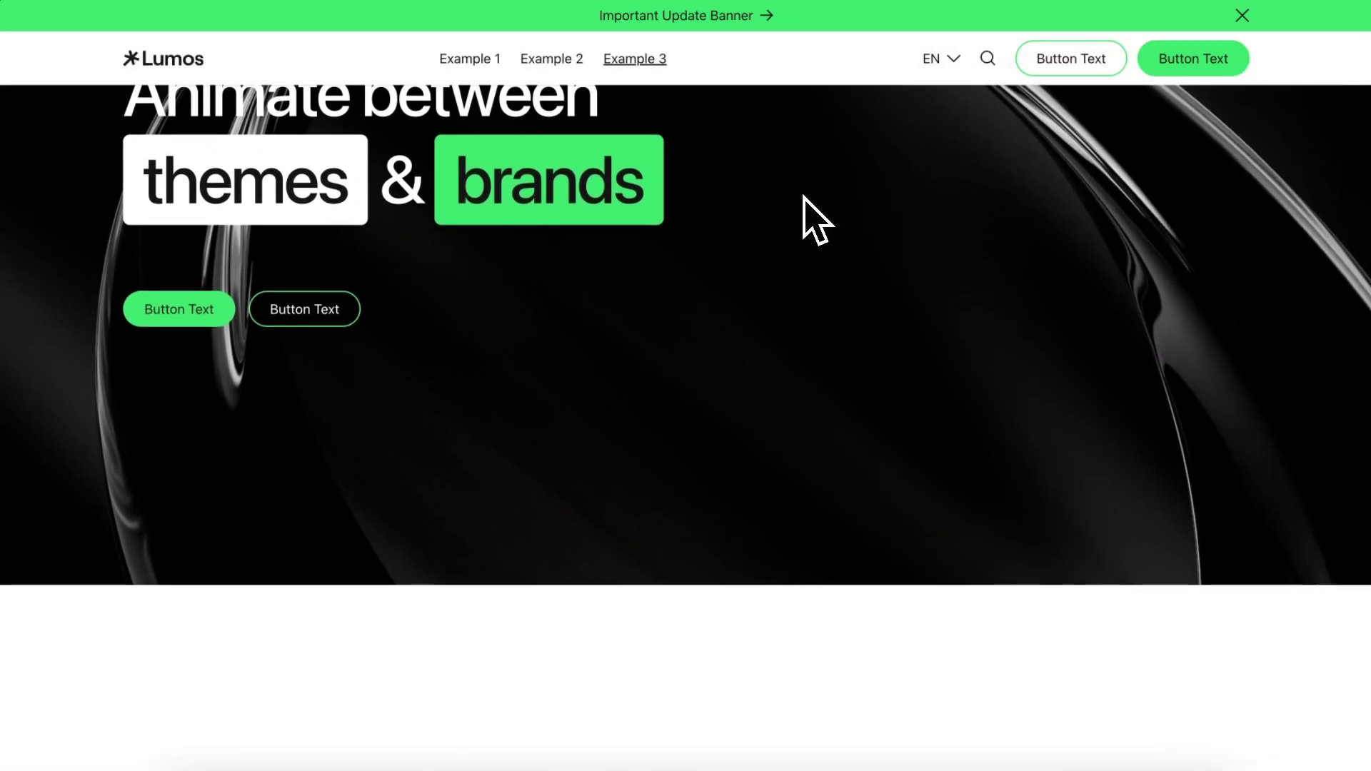
{"action": "scroll", "coordinate": [804, 197], "scroll_direction": "up", "scroll_amount": 3}
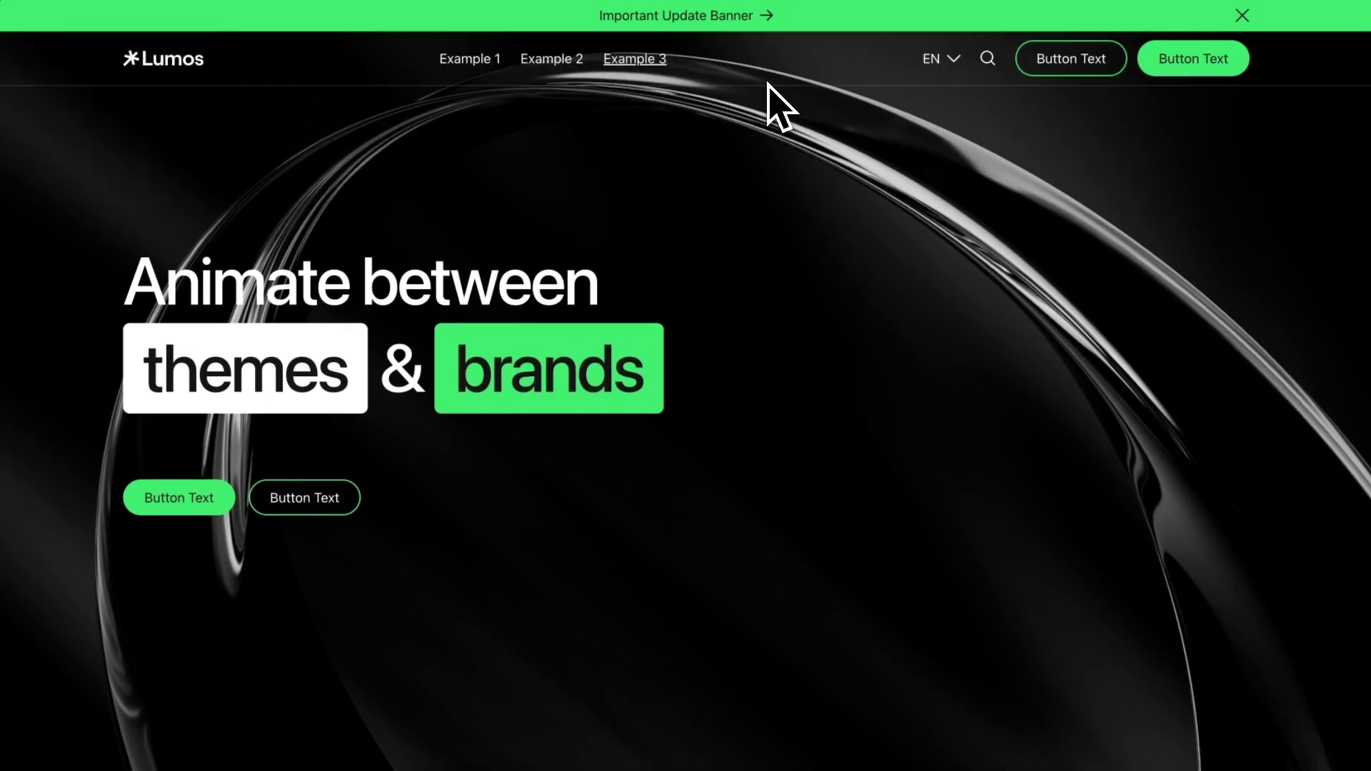
{"action": "left_click", "coordinate": [28, 163]}
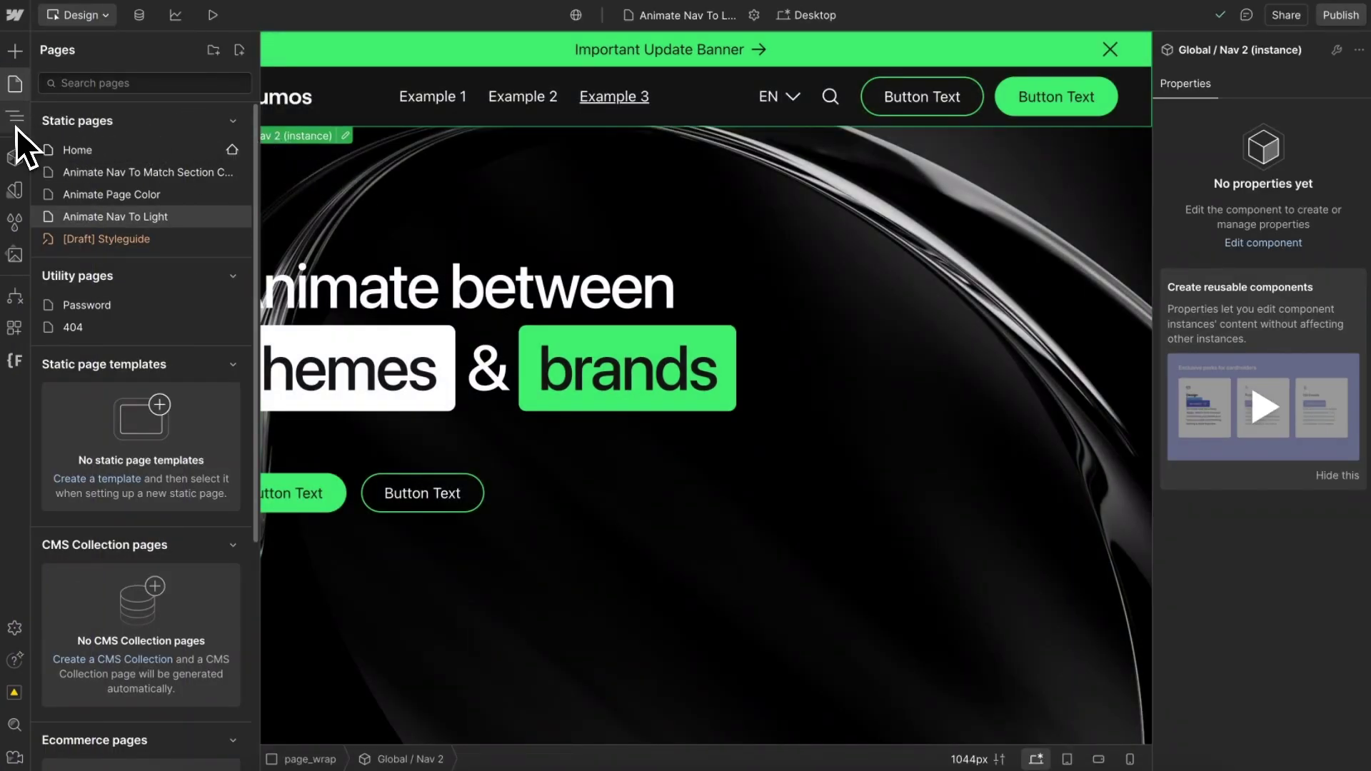
Step: Open the Global / Nav 2 component from the Navigator and keep its theme mode on Dark
{"action": "left_click", "coordinate": [15, 116]}
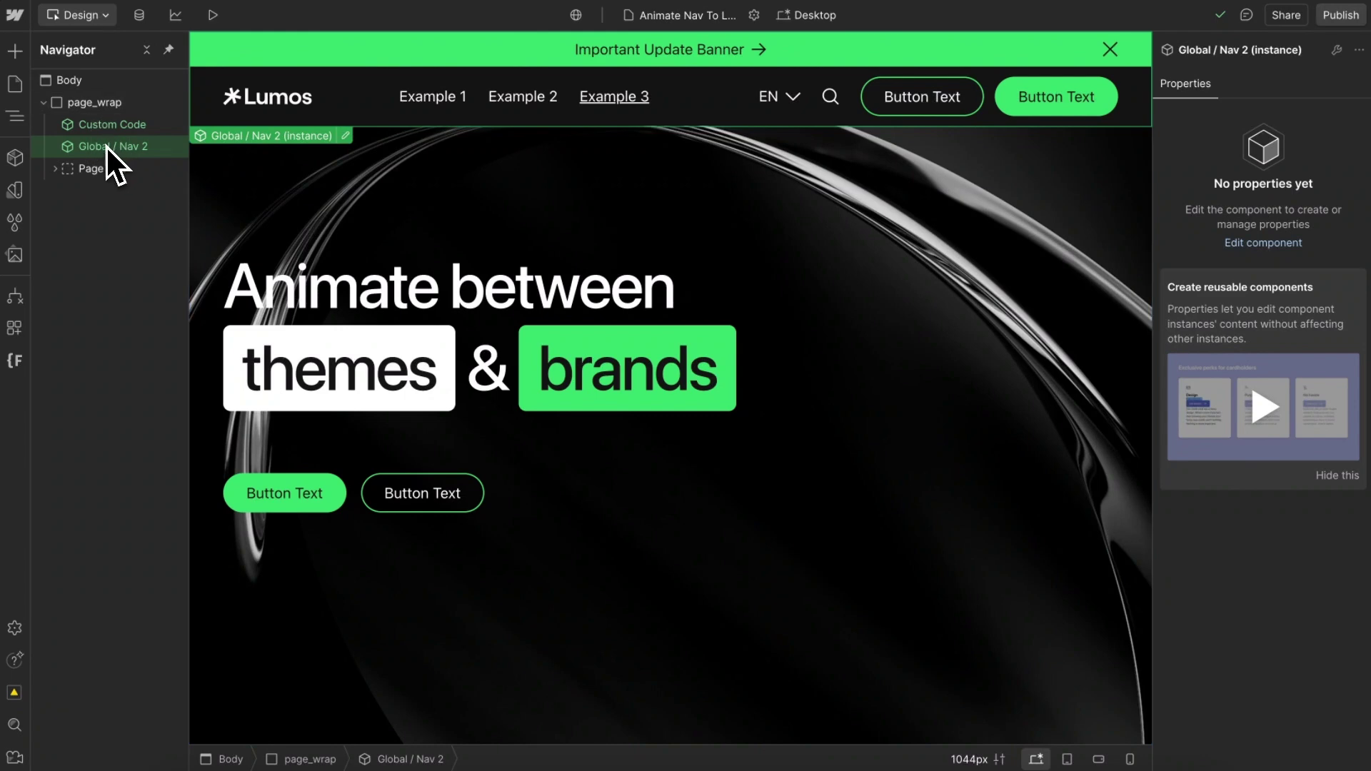
{"action": "double_click", "coordinate": [818, 104]}
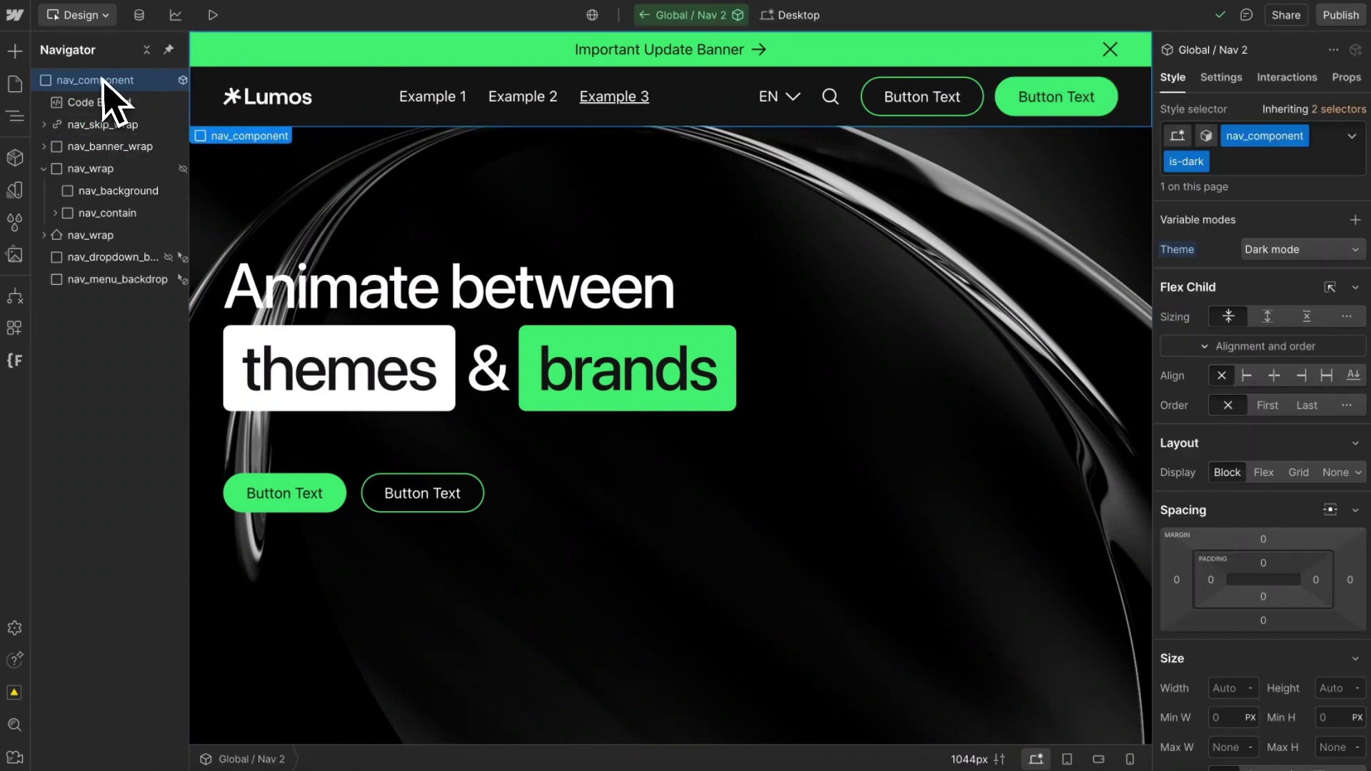
{"action": "left_click", "coordinate": [1267, 257]}
{"action": "left_click", "coordinate": [1268, 306]}
Step: Inspect nav_background's dark background swatch variable and opacity, then exit the component
{"action": "left_click", "coordinate": [134, 193]}
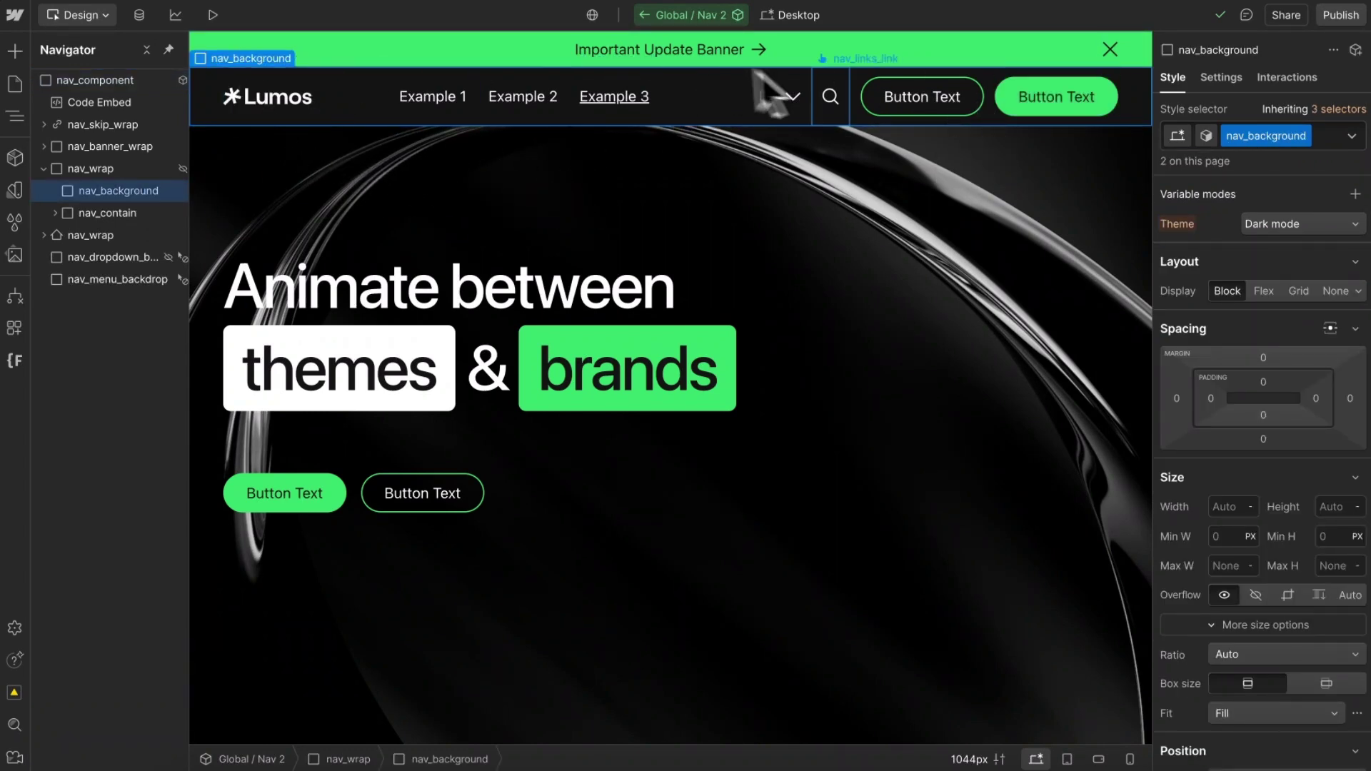
{"action": "scroll", "coordinate": [1289, 428], "scroll_direction": "down", "scroll_amount": 5}
{"action": "scroll", "coordinate": [1293, 434], "scroll_direction": "down", "scroll_amount": 4}
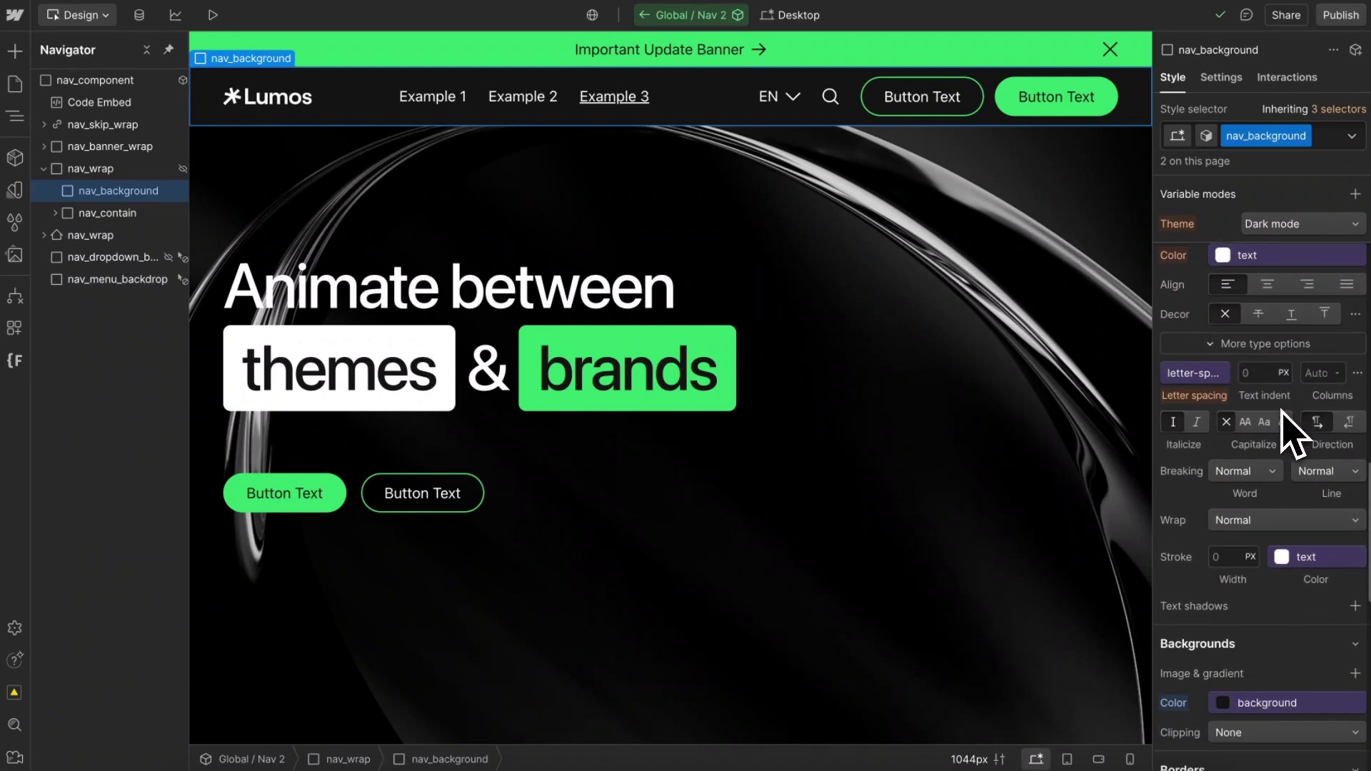
{"action": "scroll", "coordinate": [1263, 616], "scroll_direction": "down", "scroll_amount": 4}
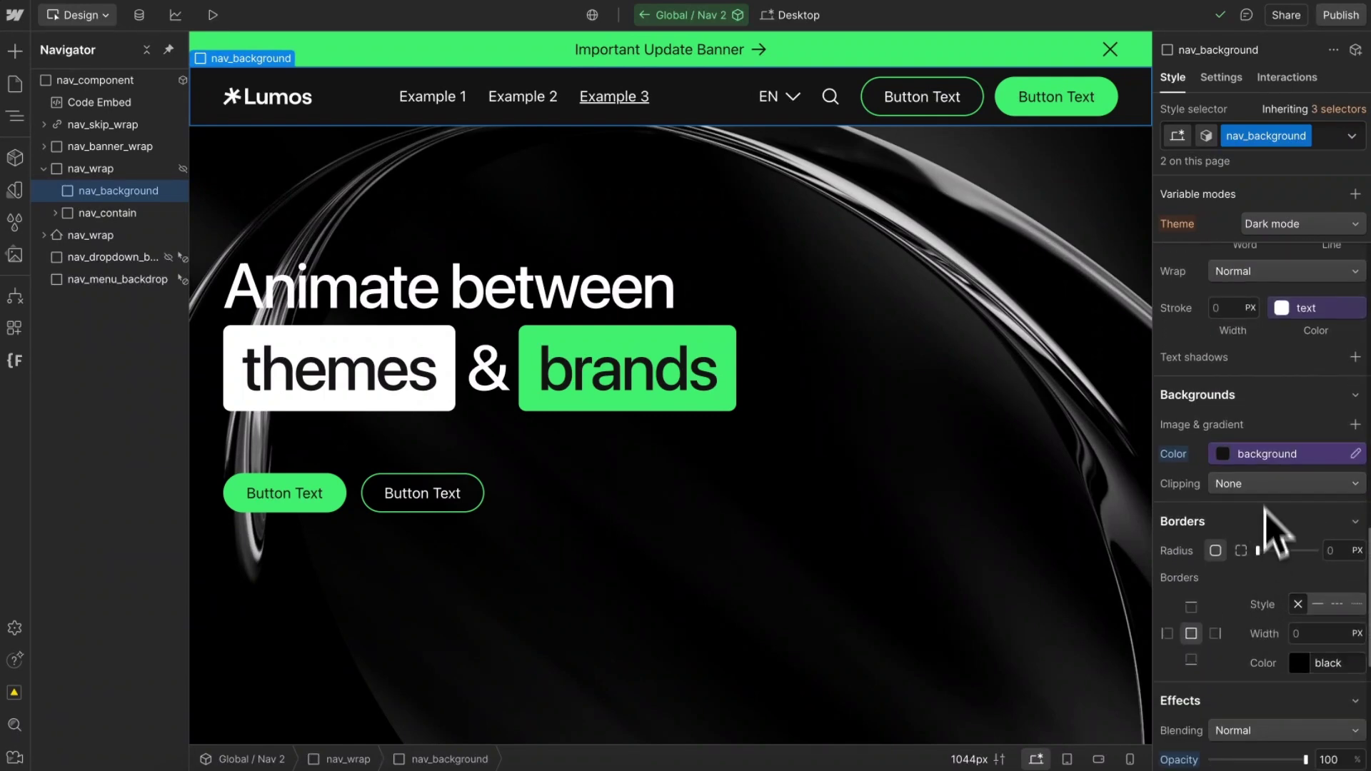
{"action": "left_click", "coordinate": [1261, 461]}
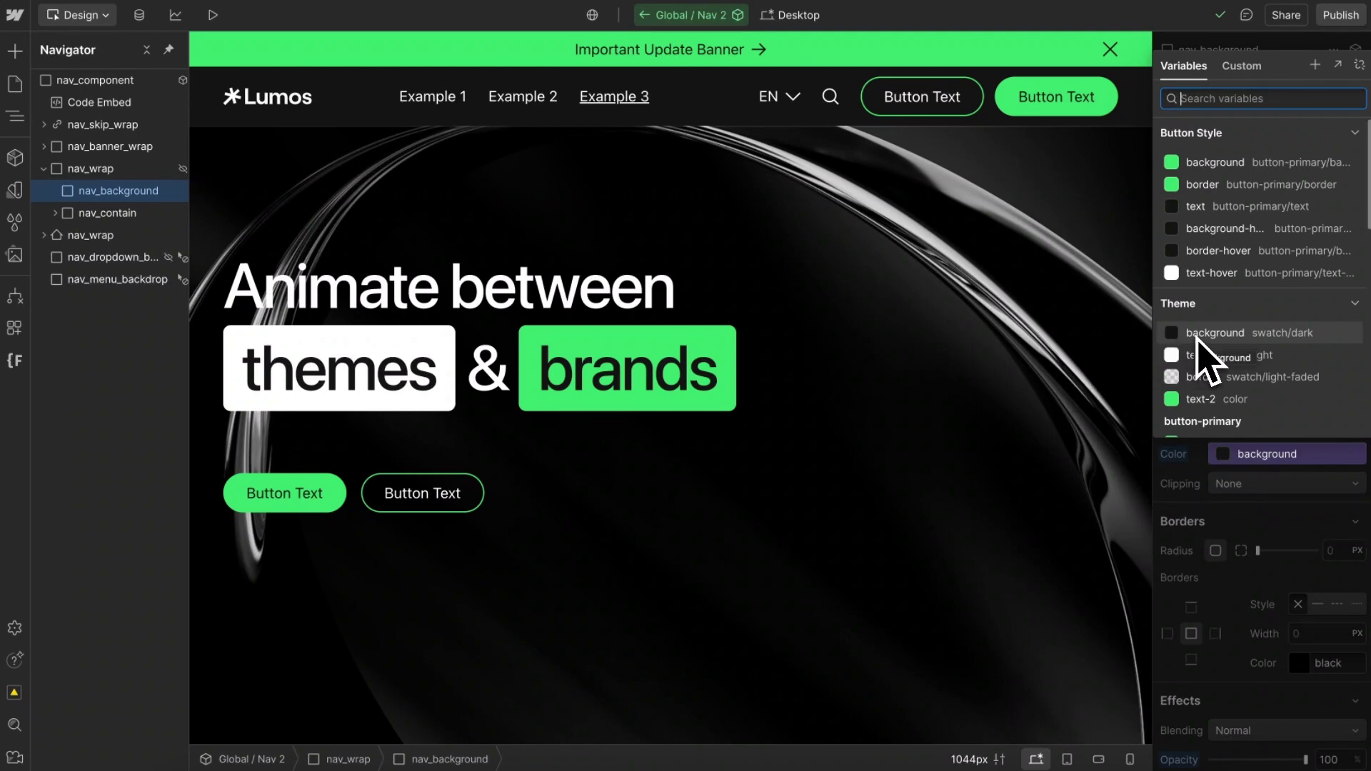
{"action": "left_click", "coordinate": [1197, 338]}
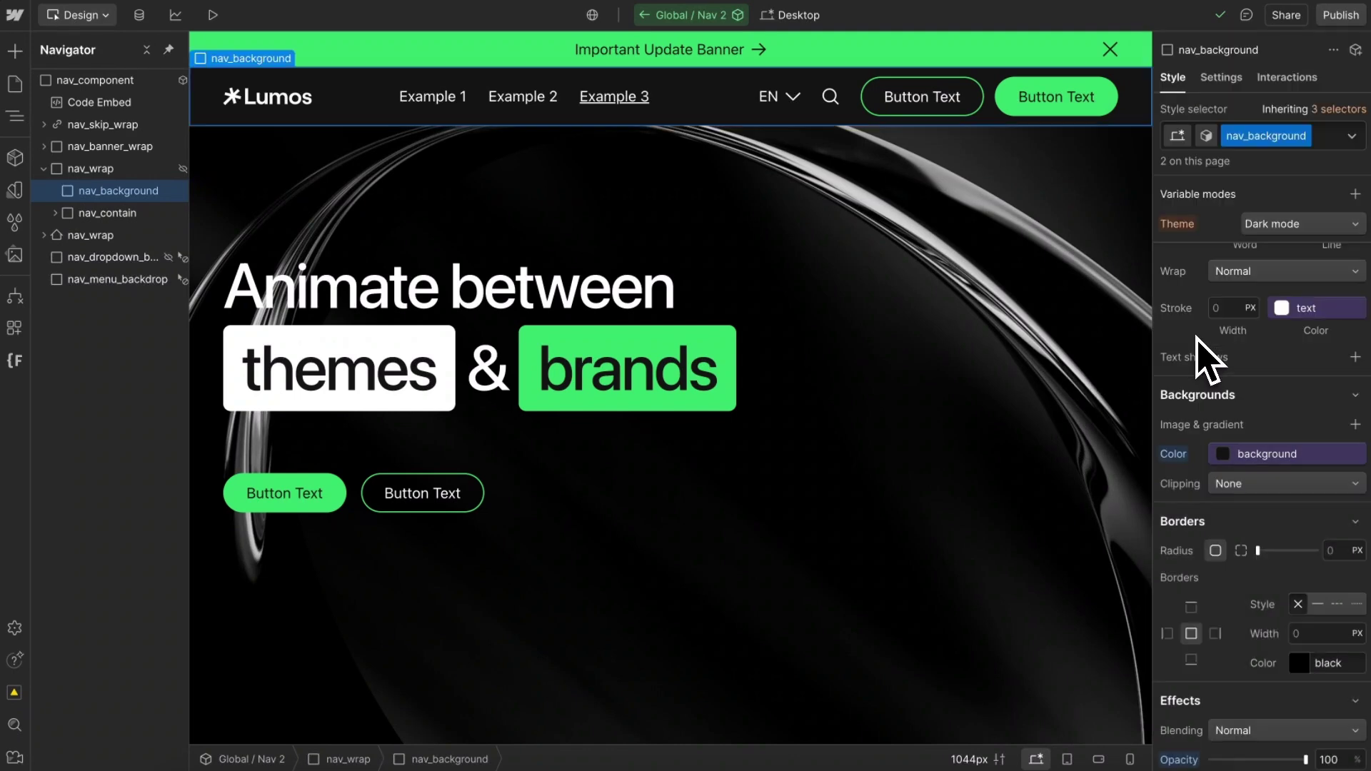
{"action": "scroll", "coordinate": [1215, 597], "scroll_direction": "down", "scroll_amount": 4}
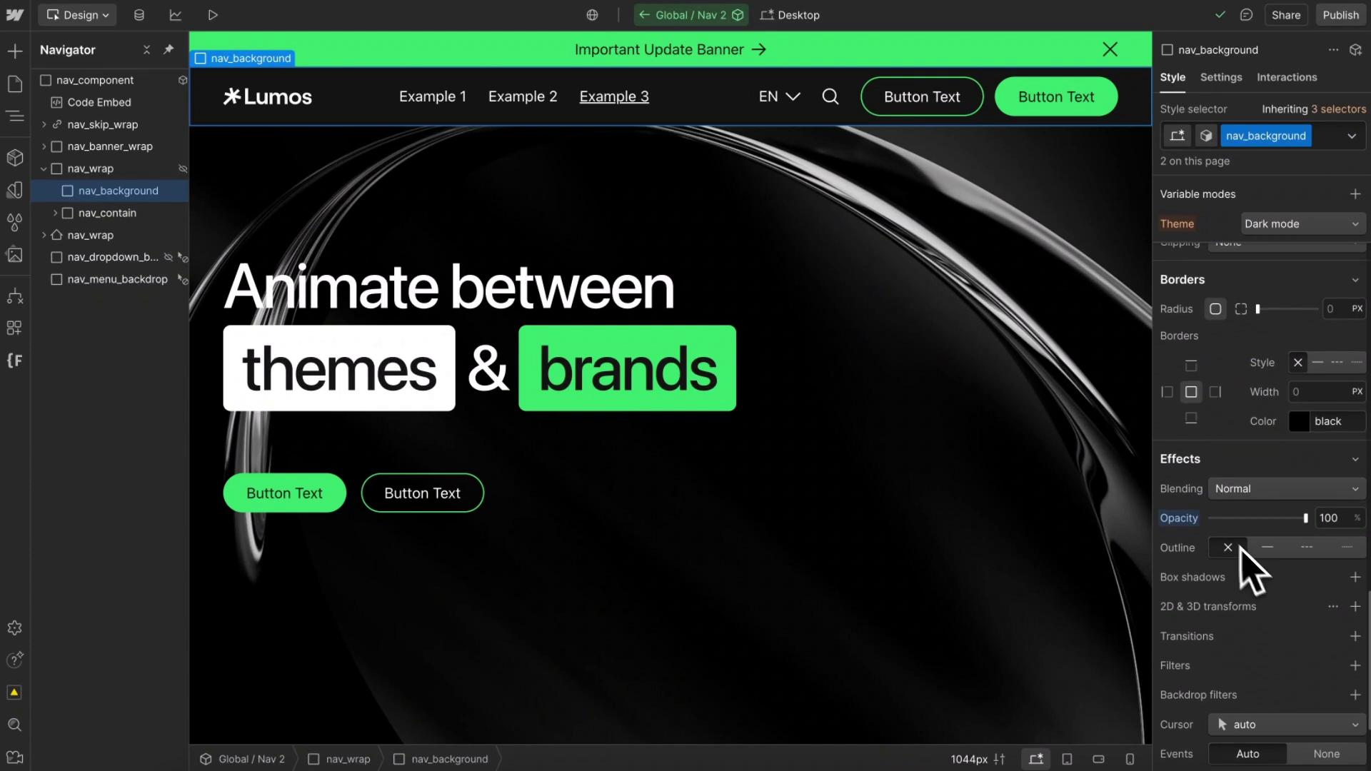
{"action": "left_click_drag", "start_coordinate": [1176, 526], "coordinate": [1368, 527]}
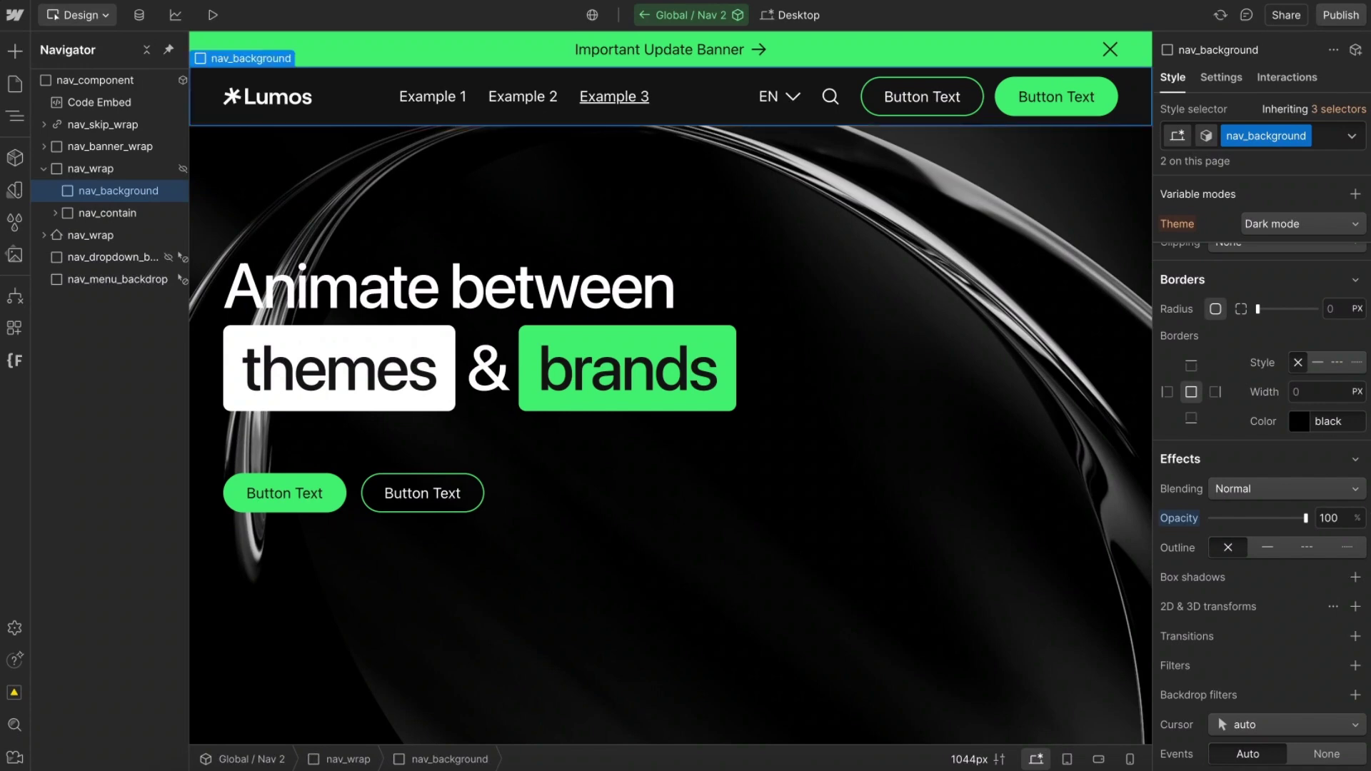
{"action": "left_click", "coordinate": [703, 287]}
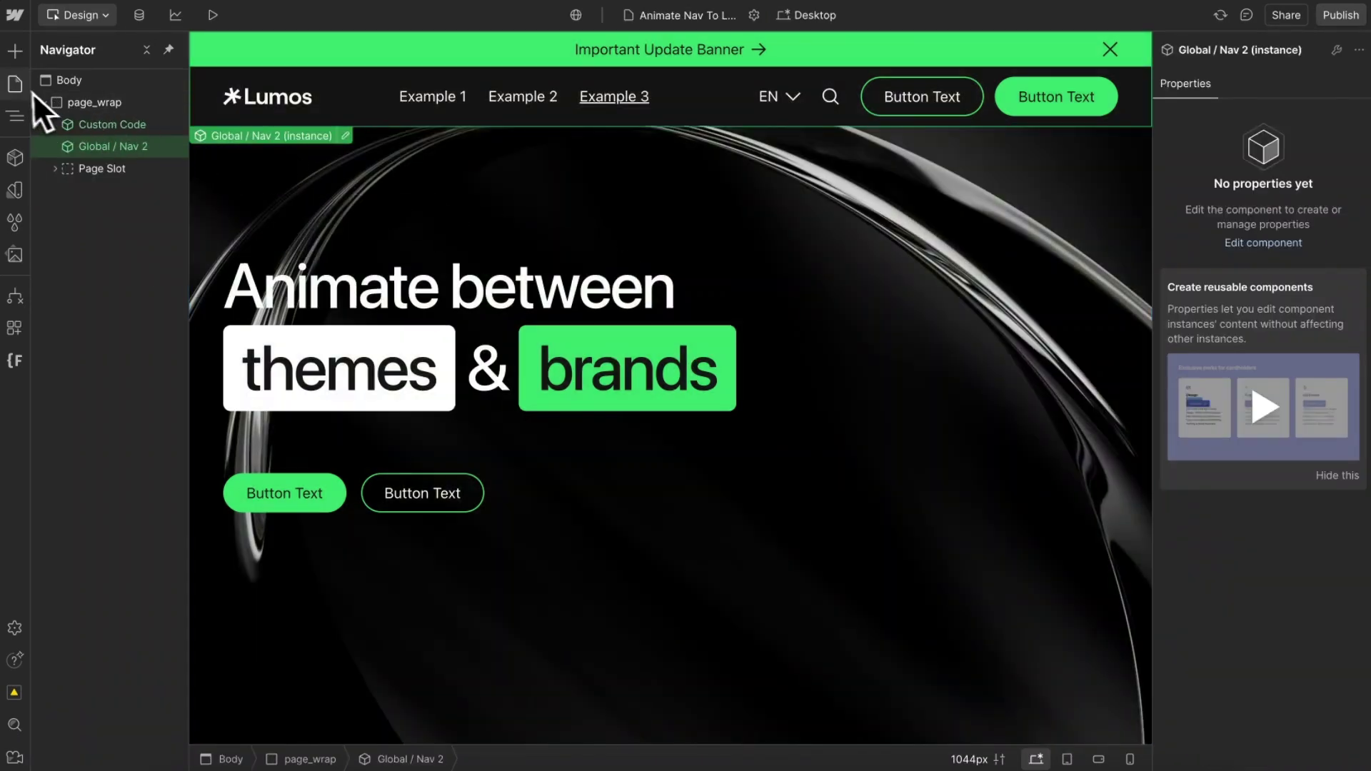
Step: Open the Animate Nav To Light page settings and highlight the 100px ScrollTrigger end value
{"action": "left_click", "coordinate": [15, 85]}
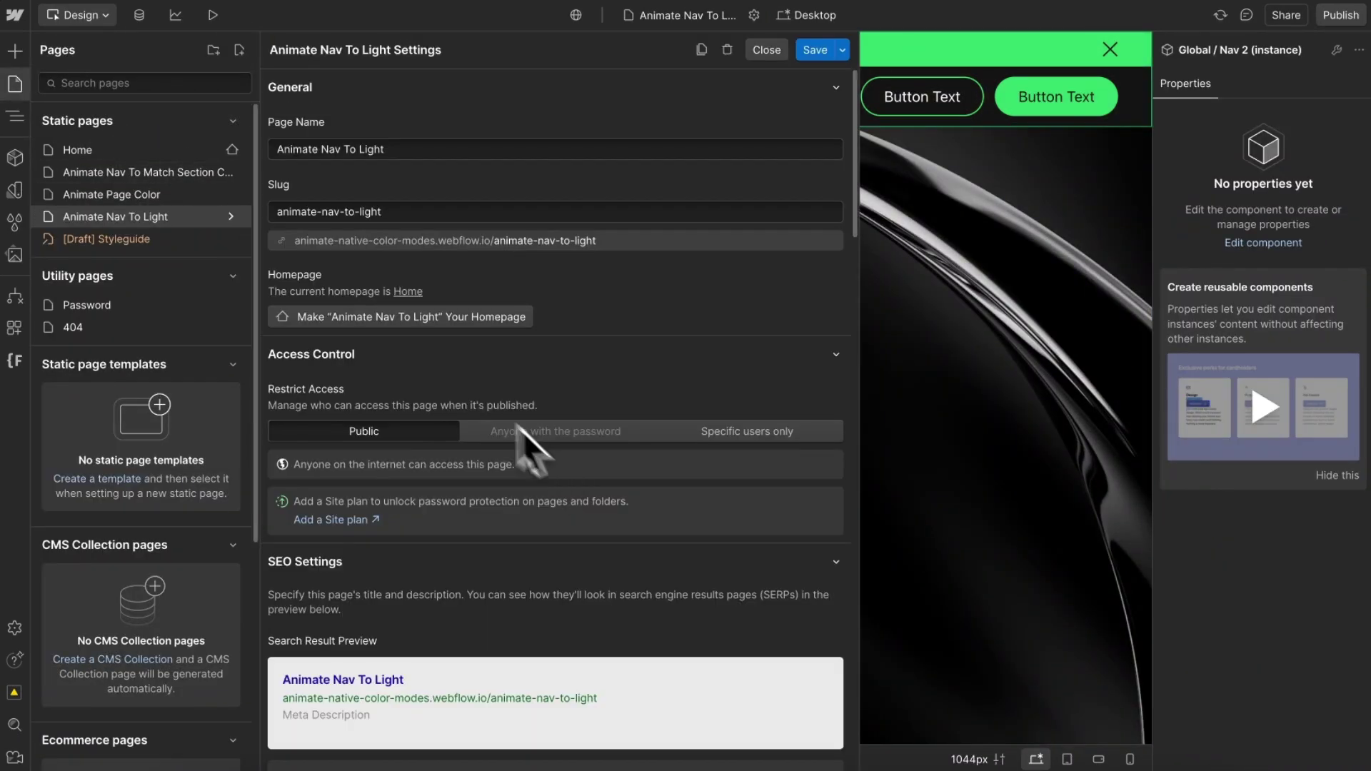
{"action": "scroll", "coordinate": [521, 371], "scroll_direction": "down", "scroll_amount": 15}
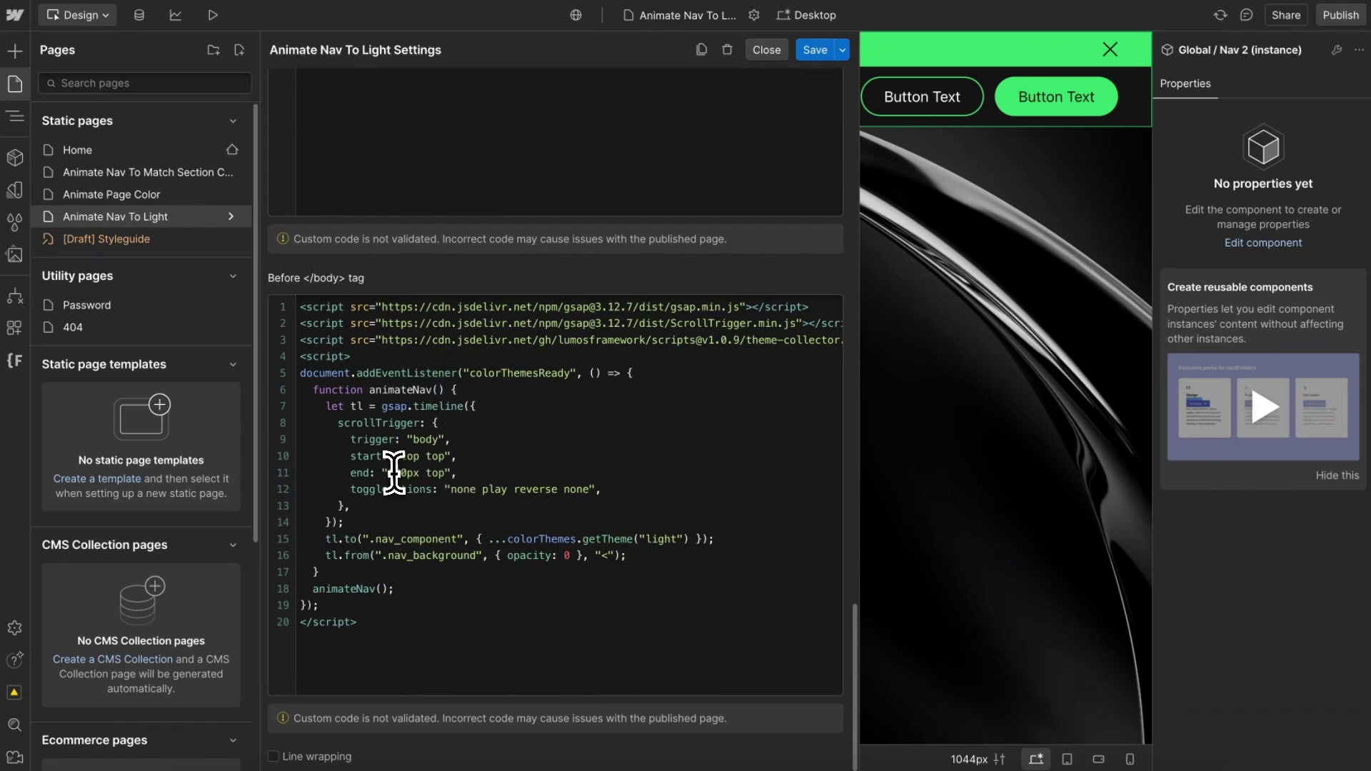
{"action": "double_click", "coordinate": [414, 473]}
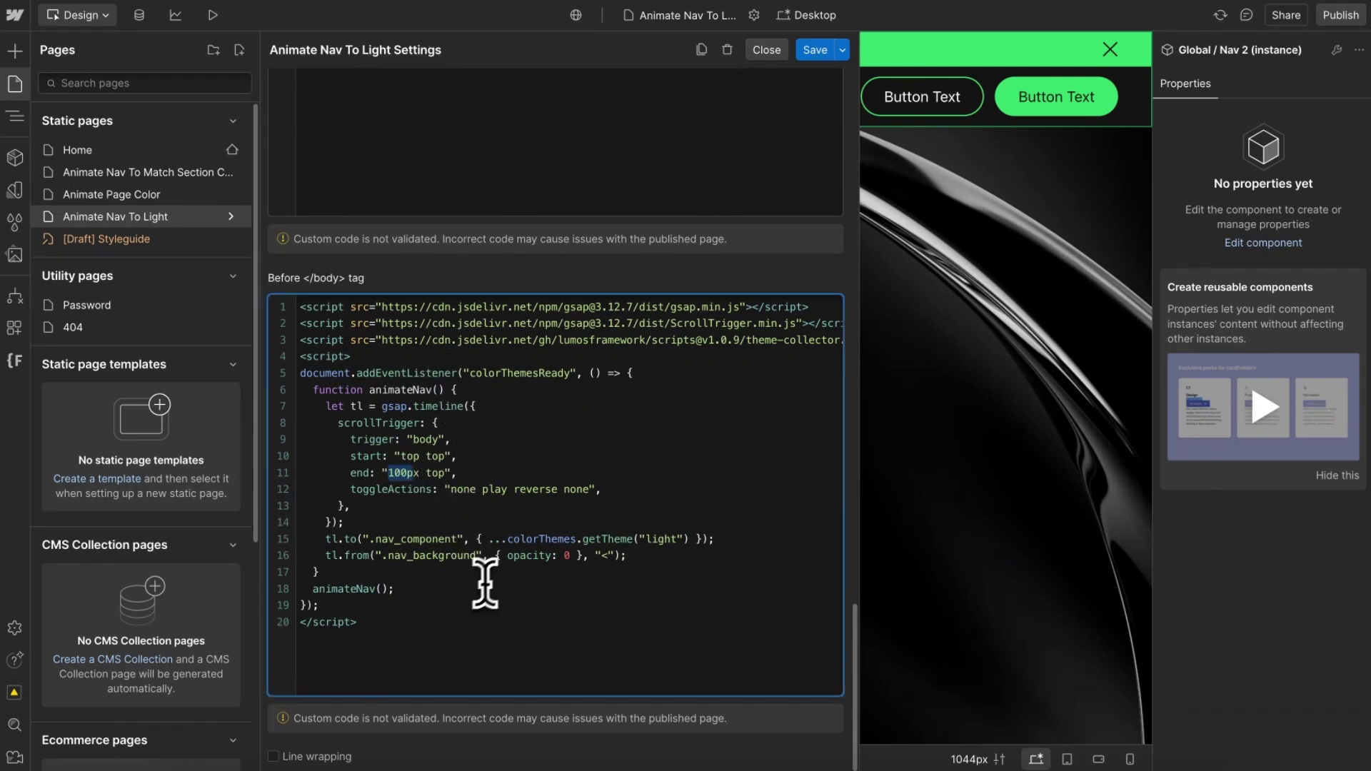
{"action": "left_click", "coordinate": [374, 541]}
Step: Highlight the .nav_component, getTheme("light"), .nav_background and opacity: 0 parts of the tween
{"action": "left_click_drag", "start_coordinate": [374, 542], "coordinate": [443, 542]}
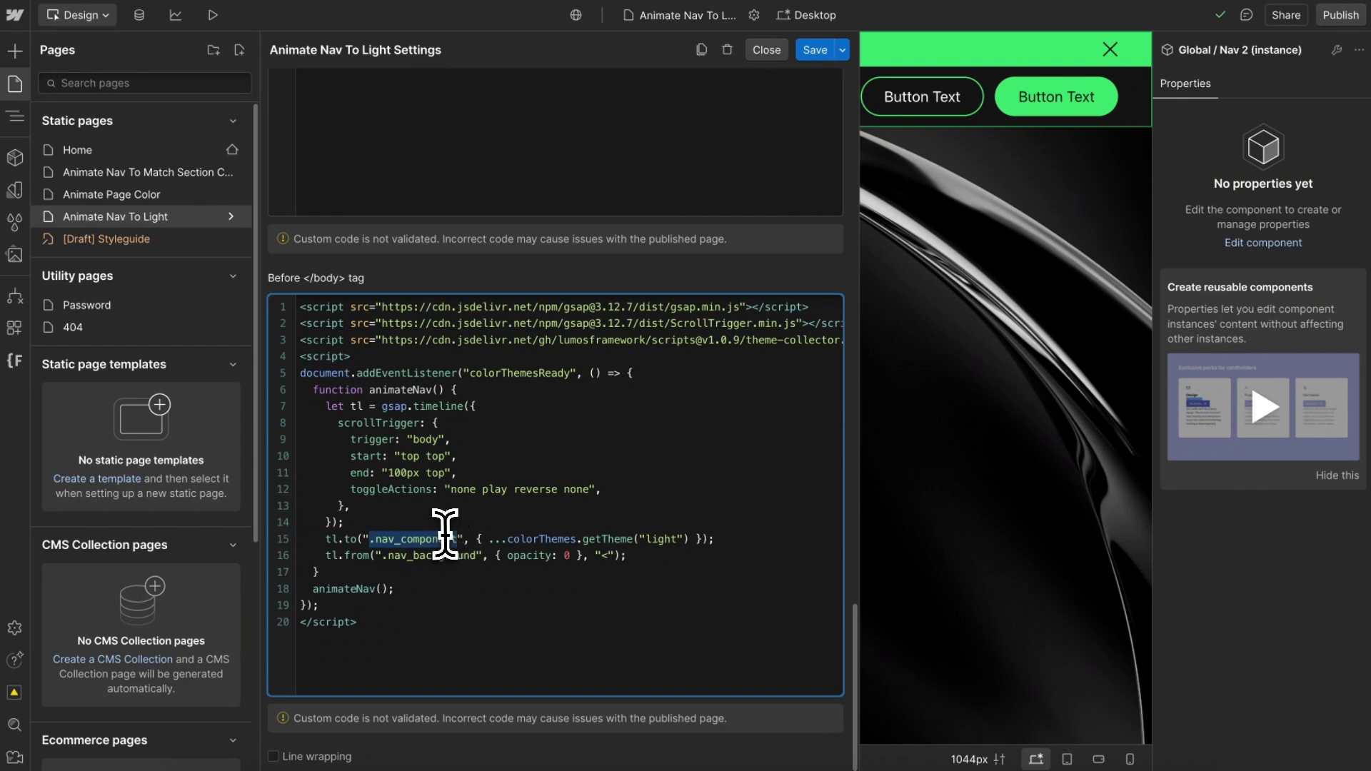
{"action": "left_click_drag", "start_coordinate": [620, 539], "coordinate": [657, 539]}
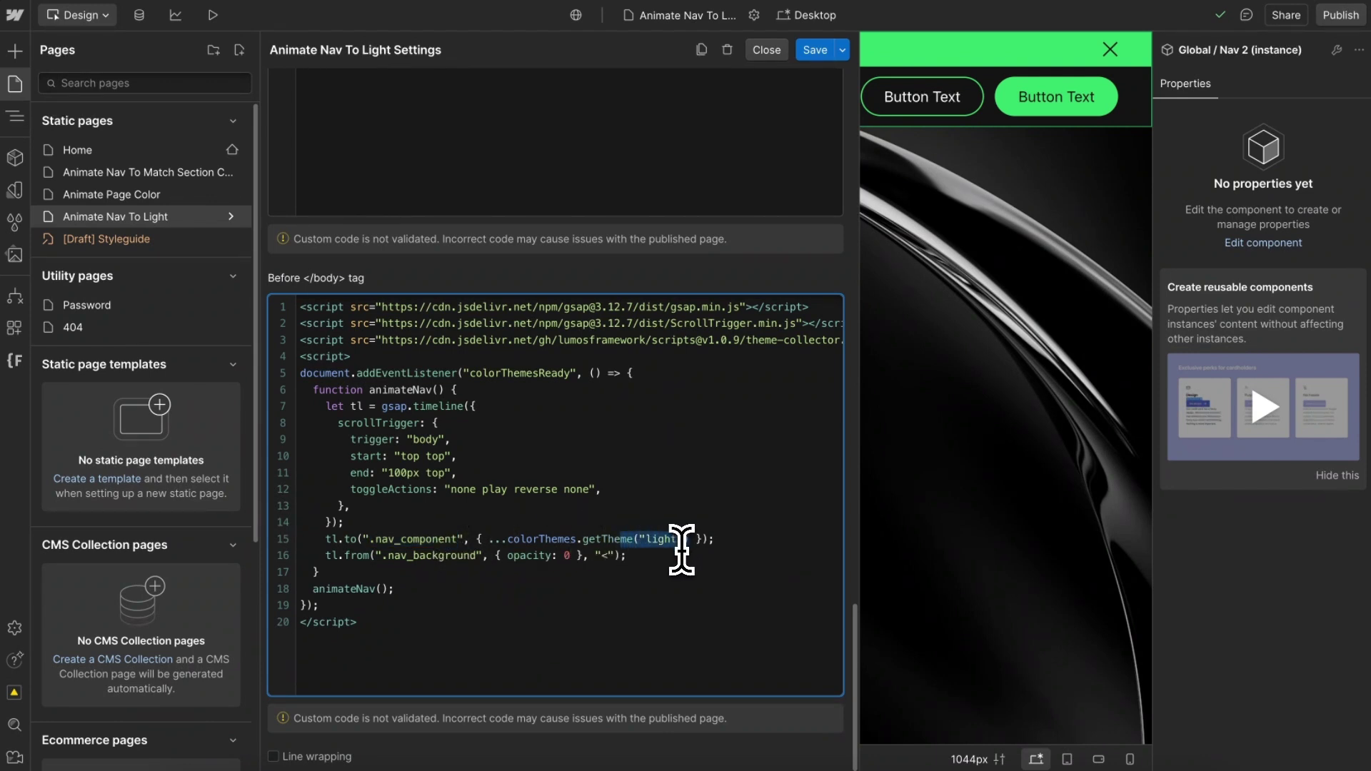
{"action": "left_click_drag", "start_coordinate": [383, 556], "coordinate": [478, 556]}
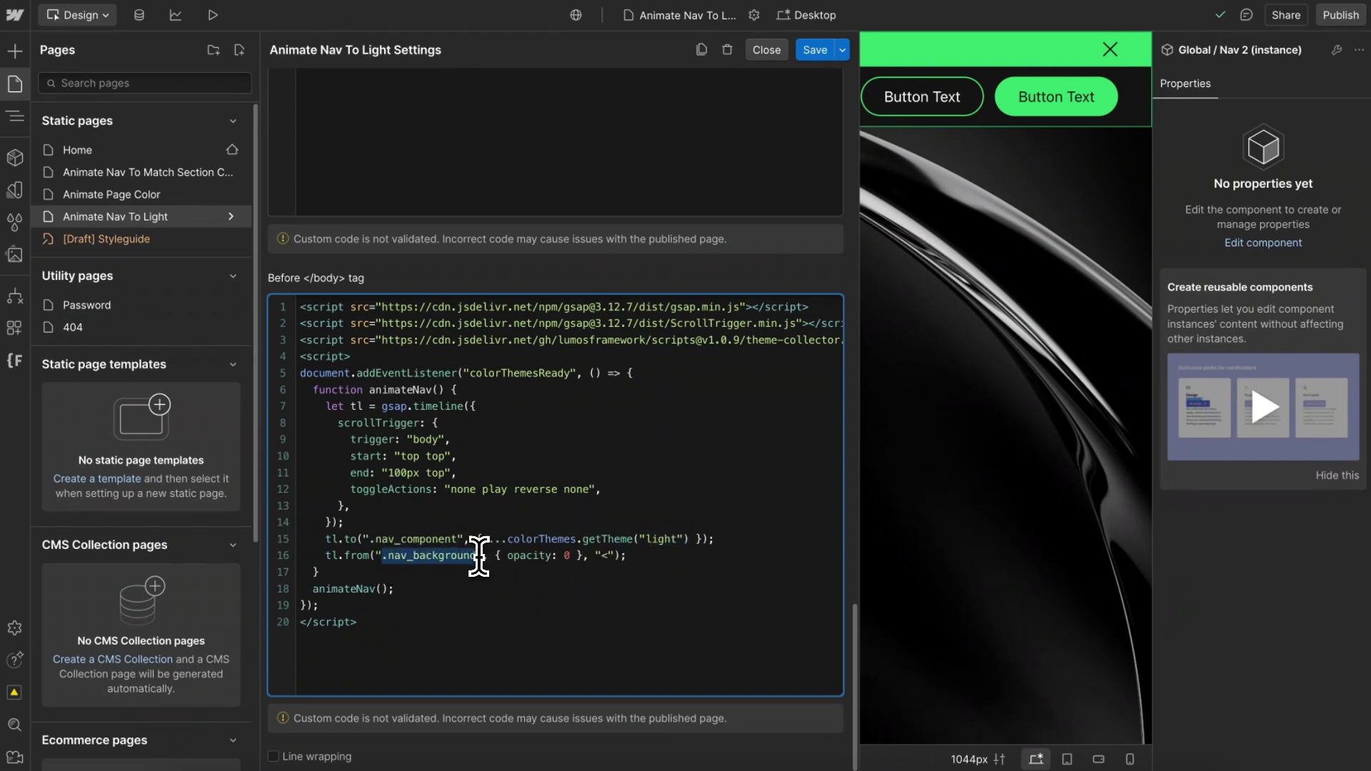
{"action": "left_click", "coordinate": [367, 556]}
{"action": "left_click_drag", "start_coordinate": [508, 555], "coordinate": [571, 556]}
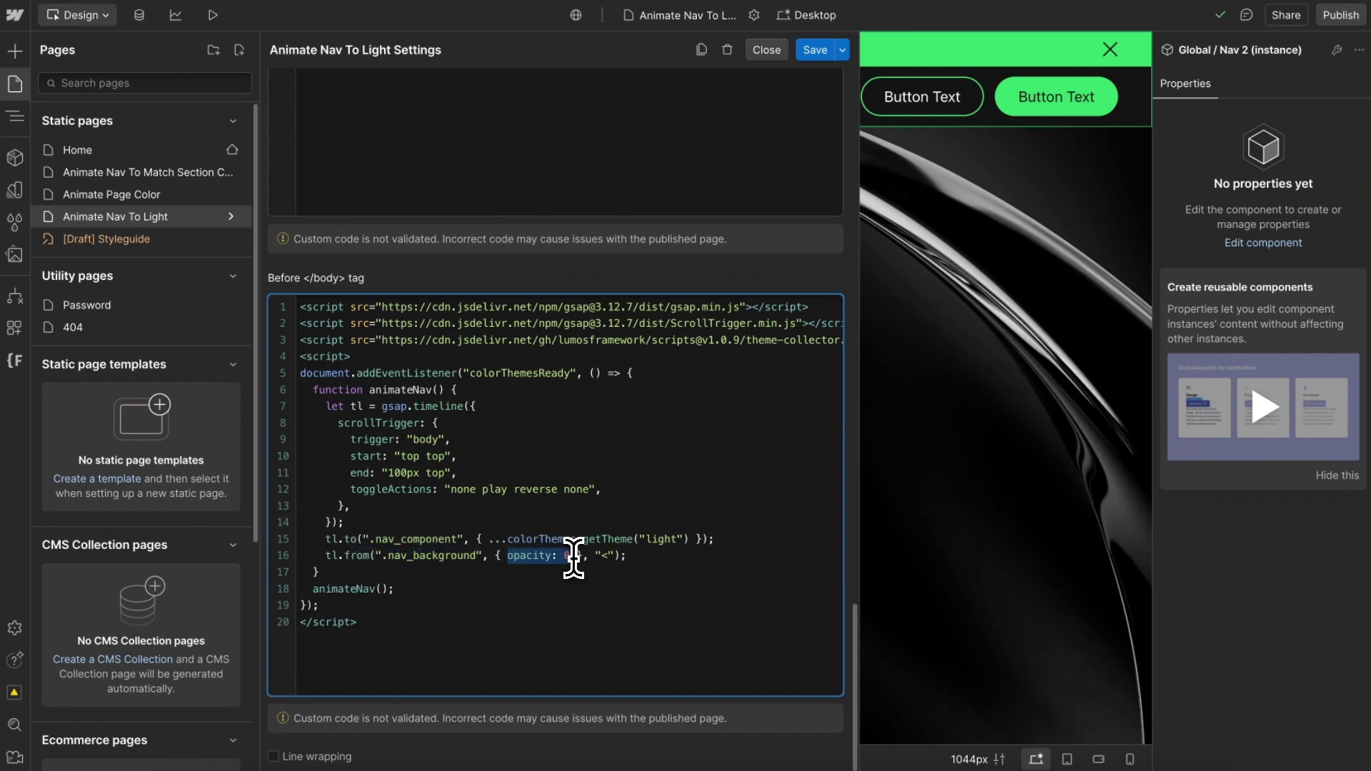